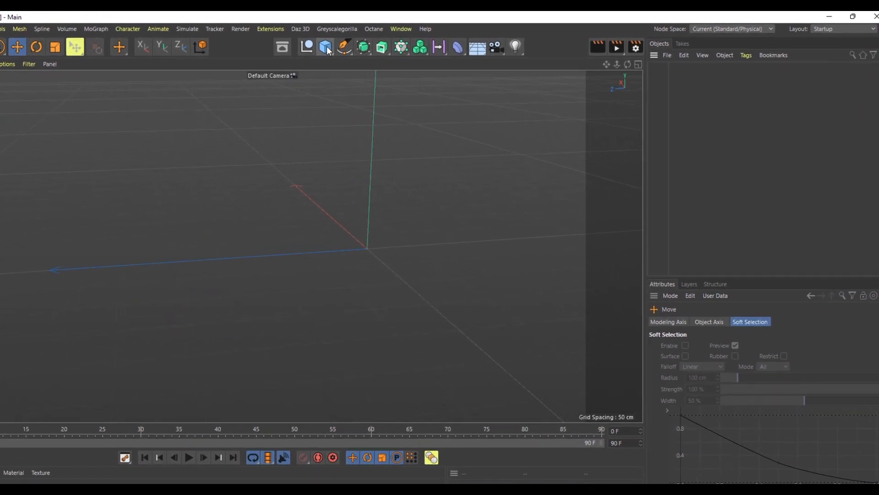
- Add a sphere primitive and set its segments to 3 to form an eight-sided diamond shape
{"action": "left_click", "coordinate": [326, 47]}
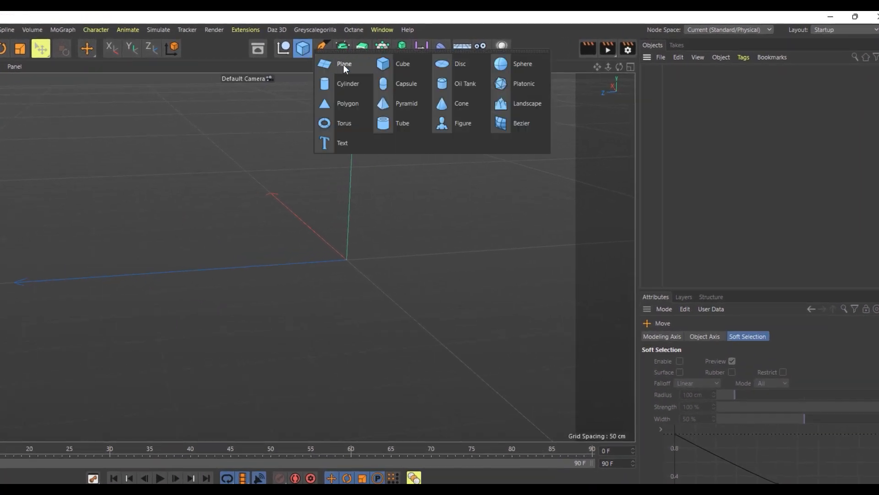
{"action": "left_click", "coordinate": [511, 67]}
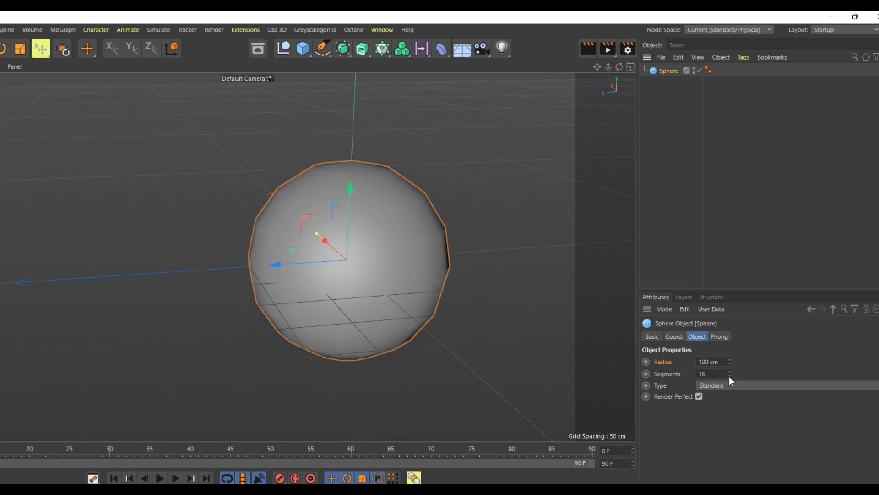
{"action": "left_click_drag", "start_coordinate": [730, 375], "coordinate": [729, 399]}
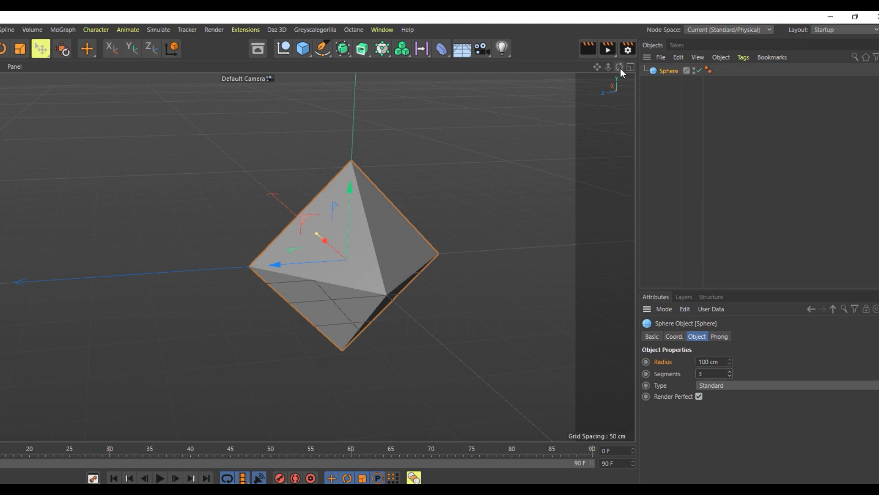
{"action": "left_click_drag", "start_coordinate": [620, 68], "coordinate": [430, 71]}
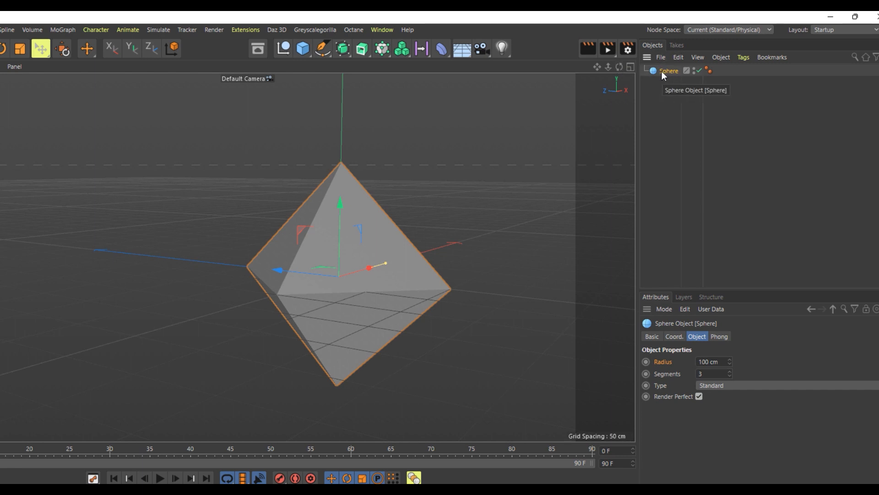
- Scale the sphere up uniformly to a radius of about 108 cm
{"action": "left_click", "coordinate": [117, 49]}
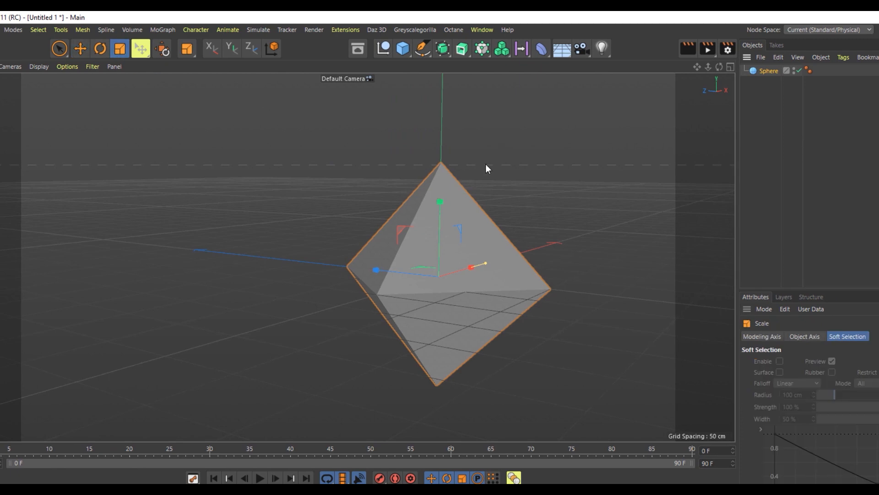
{"action": "left_click_drag", "start_coordinate": [486, 164], "coordinate": [534, 157]}
{"action": "left_click_drag", "start_coordinate": [719, 67], "coordinate": [674, 55]}
{"action": "left_click_drag", "start_coordinate": [348, 256], "coordinate": [435, 295]}
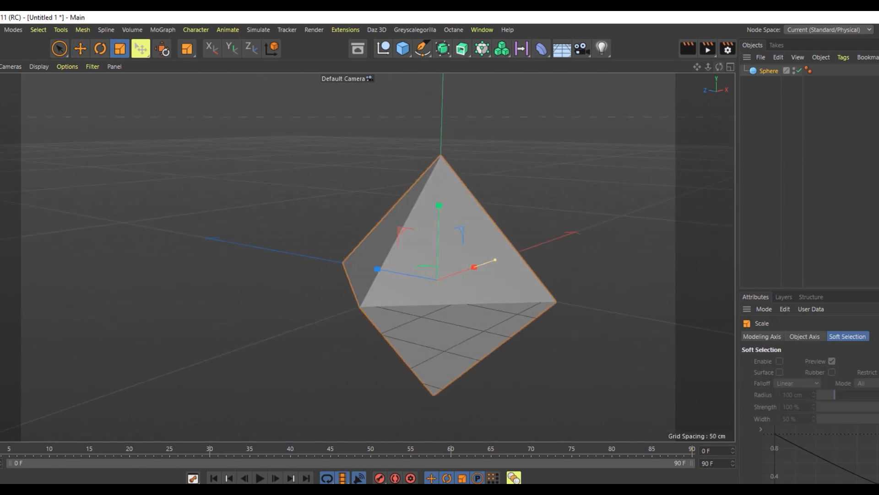
- Stretch the sphere vertically, trying Y scale values of 2 and 1.4 and settling on 1.2
{"action": "left_click", "coordinate": [767, 70]}
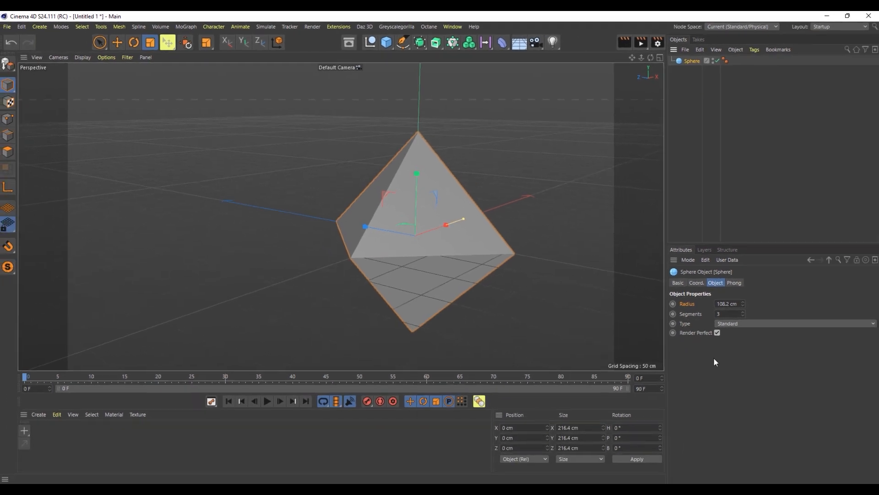
{"action": "left_click", "coordinate": [697, 283]}
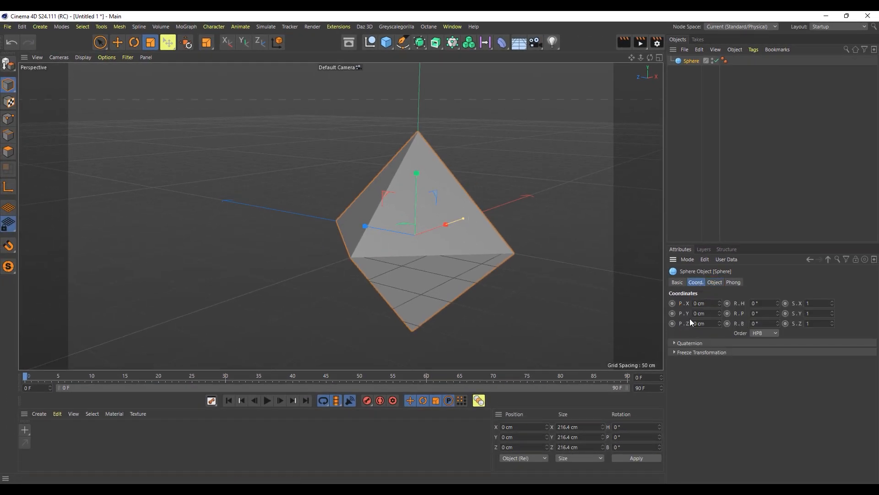
{"action": "left_click", "coordinate": [832, 311]}
{"action": "left_click_drag", "start_coordinate": [820, 314], "coordinate": [778, 315]}
{"action": "type", "text": "2"}
{"action": "key", "text": "Return"}
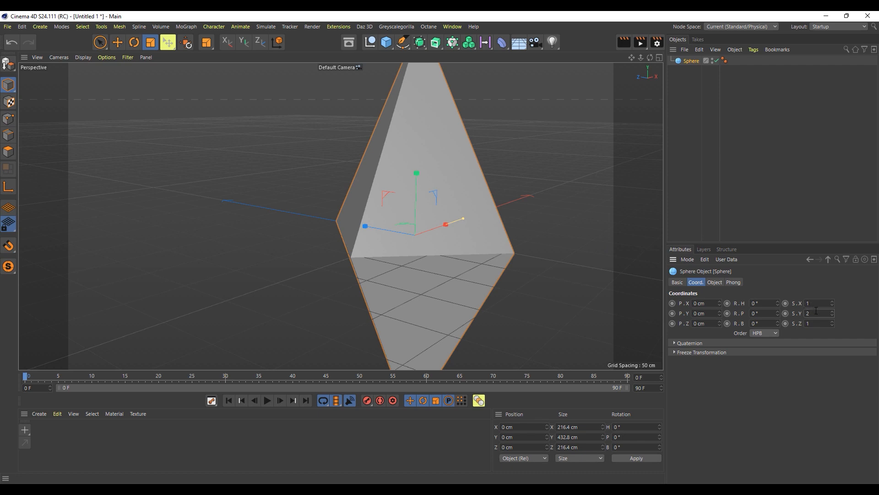
{"action": "type", "text": "1.4"}
{"action": "key", "text": "Return"}
{"action": "left_click_drag", "start_coordinate": [816, 314], "coordinate": [793, 314]}
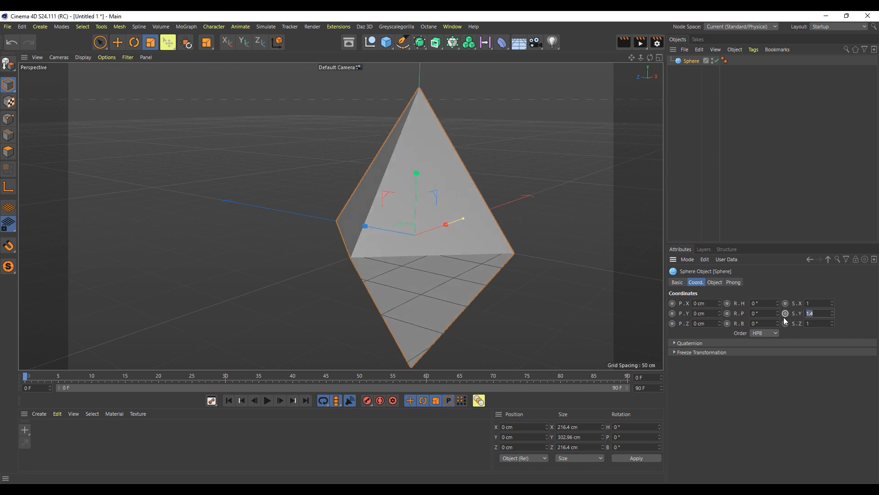
{"action": "type", "text": "1.2"}
{"action": "key", "text": "Return"}
{"action": "left_click_drag", "start_coordinate": [648, 58], "coordinate": [340, 215]}
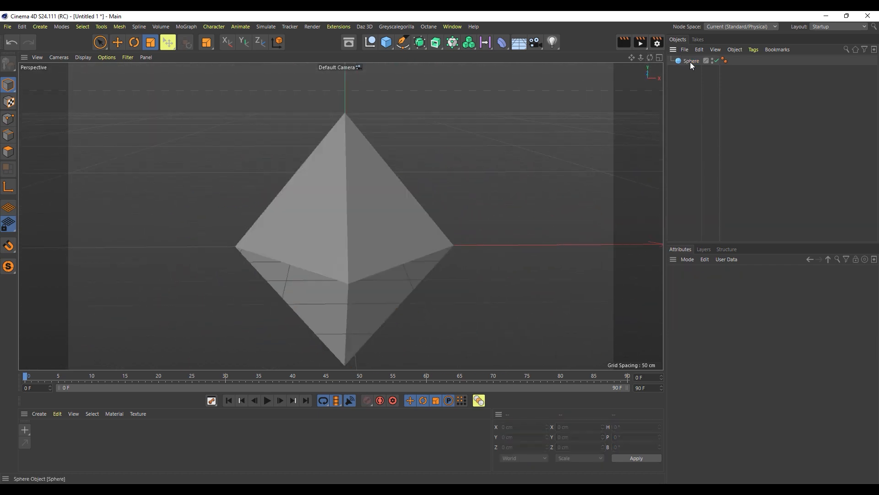
- Rename the stretched sphere Prism and duplicate it
{"action": "left_click", "coordinate": [691, 62]}
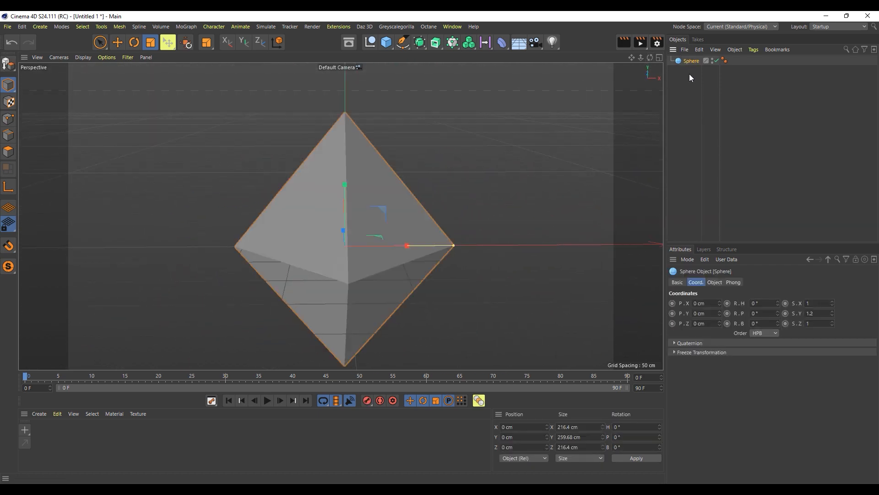
{"action": "double_click", "coordinate": [691, 62]}
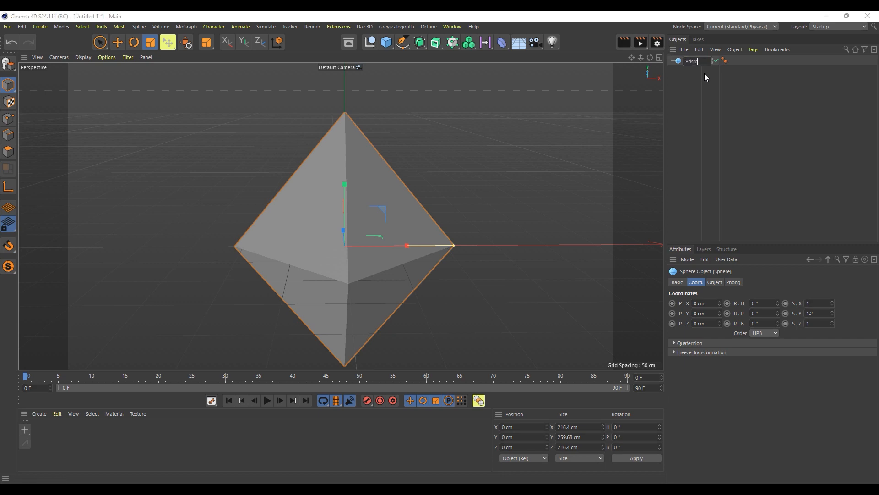
{"action": "key", "text": "Return"}
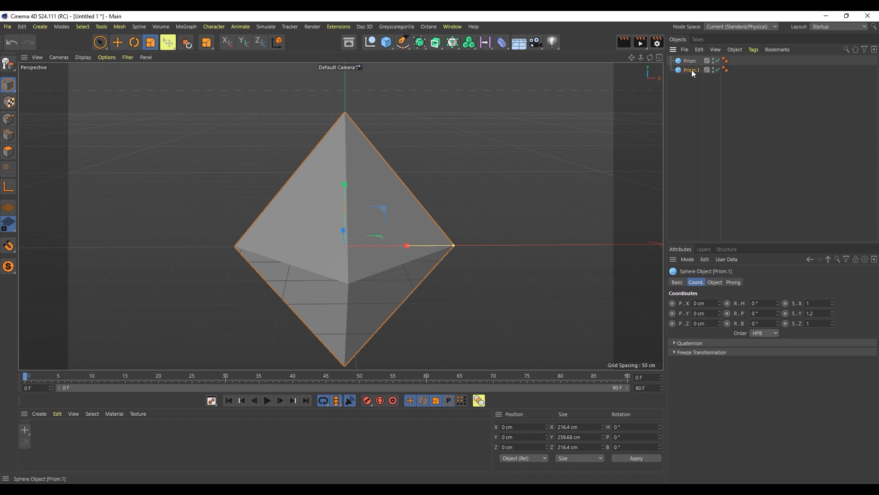
- Rename the duplicated prism to Prism stroke
{"action": "double_click", "coordinate": [693, 71]}
{"action": "type", "text": "Prism stro"}
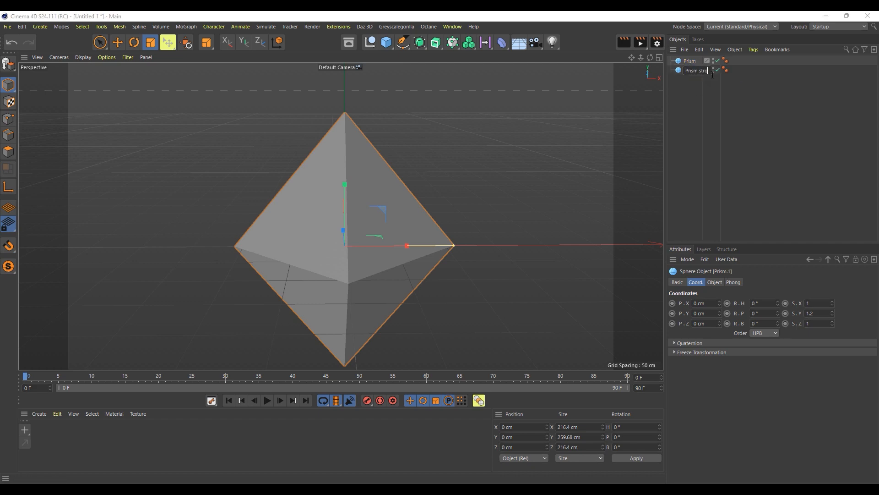
{"action": "type", "text": "ke"}
{"action": "key", "text": "Return"}
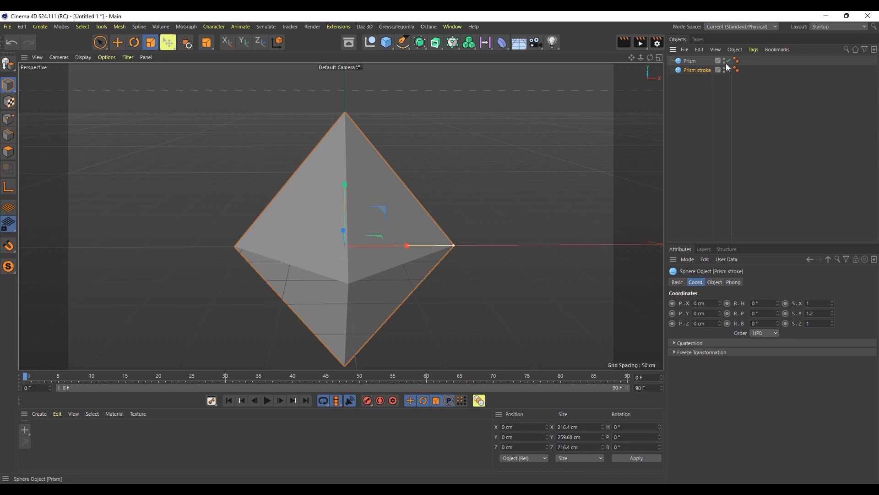
- Disable the original Prism object and leave Prism stroke enabled, with nothing selected
{"action": "left_click", "coordinate": [687, 62]}
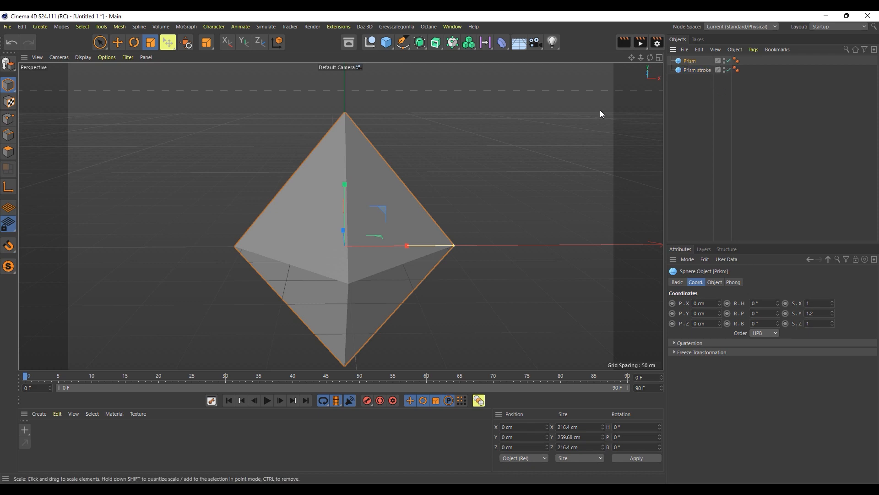
{"action": "left_click", "coordinate": [729, 61]}
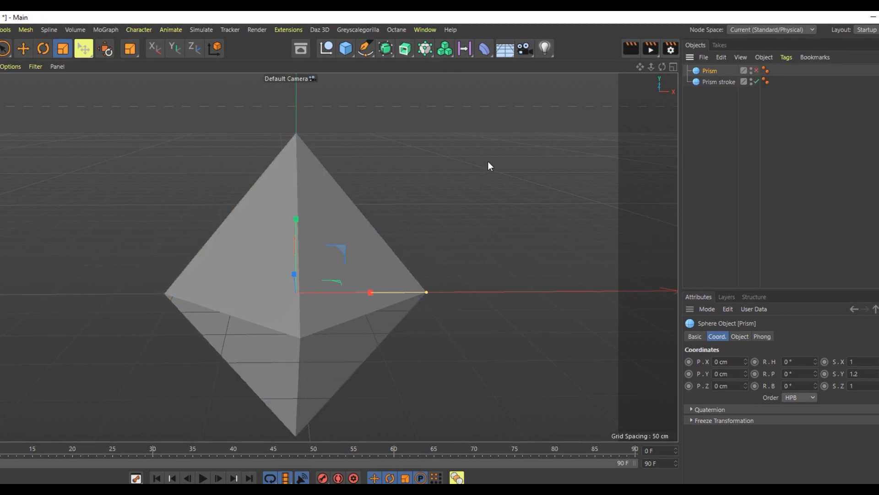
{"action": "left_click", "coordinate": [757, 82]}
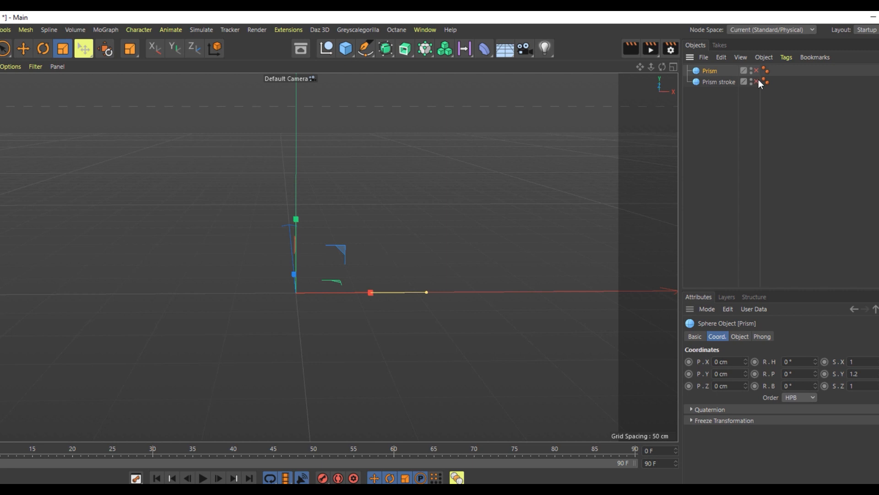
{"action": "left_click", "coordinate": [756, 82]}
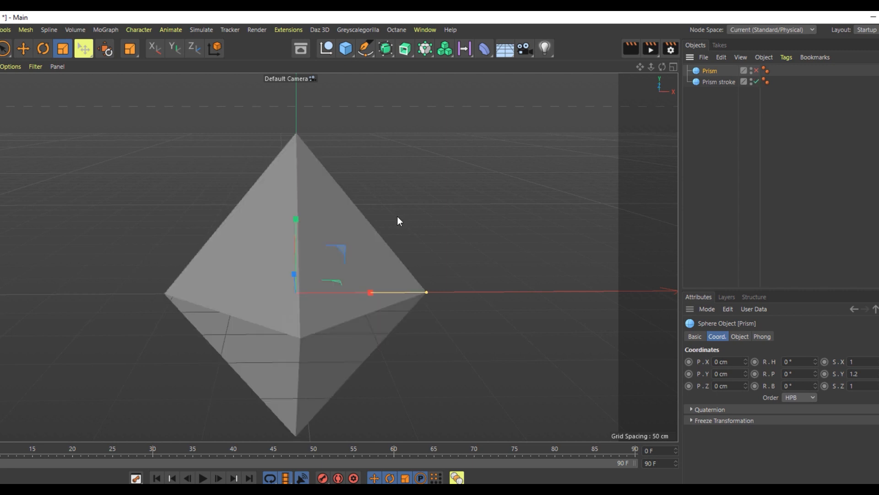
{"action": "left_click", "coordinate": [513, 206]}
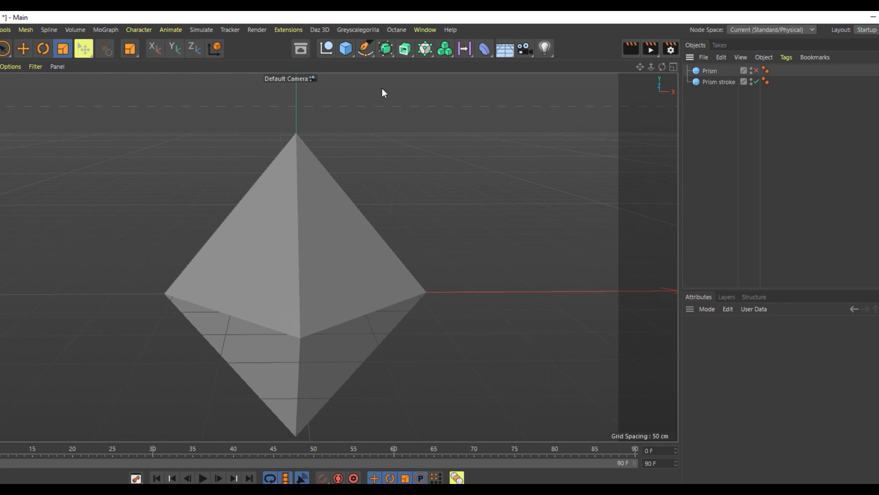
- Add an Atom Array generator and make Prism stroke its child to build a wireframe of the prism
{"action": "left_click", "coordinate": [386, 49]}
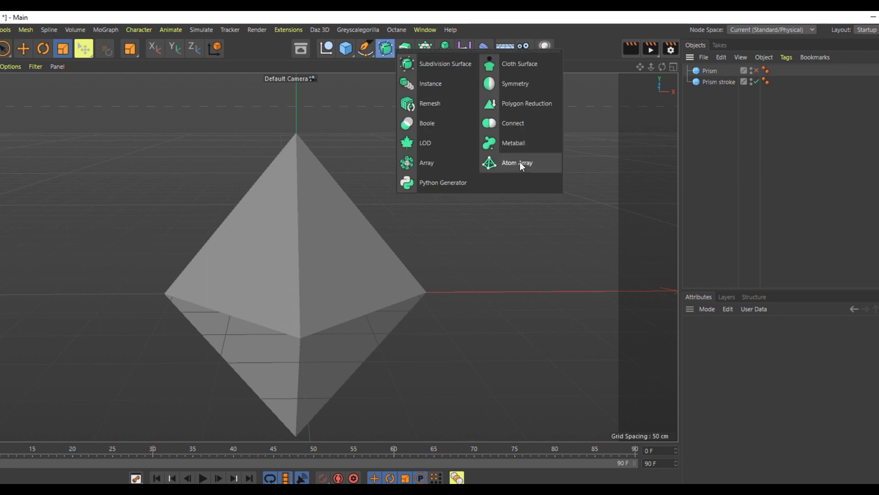
{"action": "left_click", "coordinate": [520, 163]}
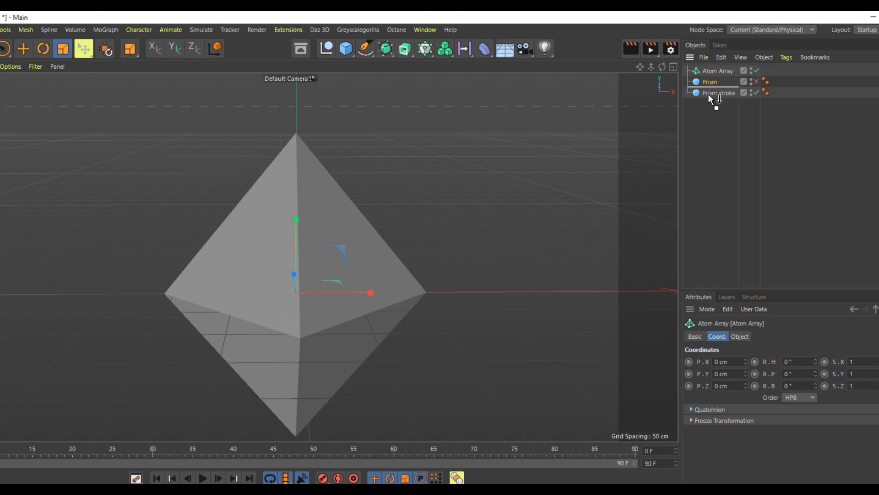
{"action": "left_click_drag", "start_coordinate": [708, 94], "coordinate": [710, 110]}
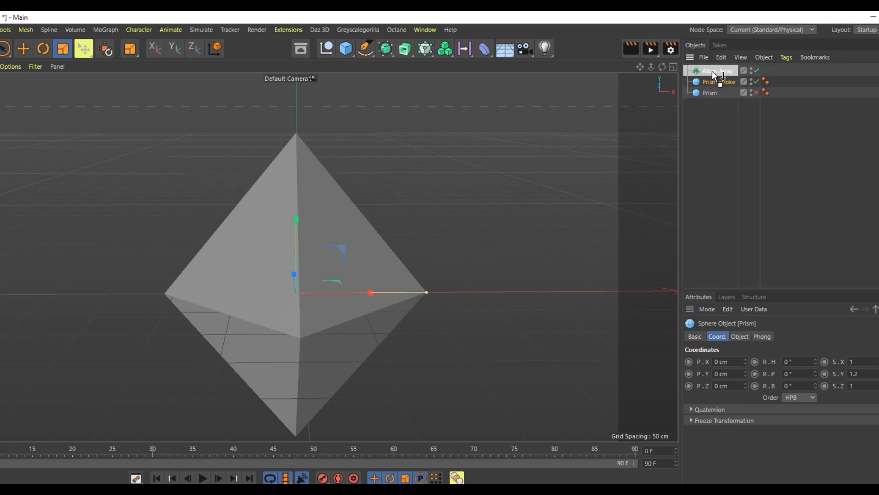
{"action": "mouse_move", "coordinate": [713, 72]}
{"action": "left_mouse_down"}
{"action": "mouse_move", "coordinate": [618, 60]}
{"action": "mouse_move", "coordinate": [685, 62]}
{"action": "mouse_move", "coordinate": [662, 75]}
{"action": "mouse_move", "coordinate": [678, 120]}
{"action": "left_mouse_up"}
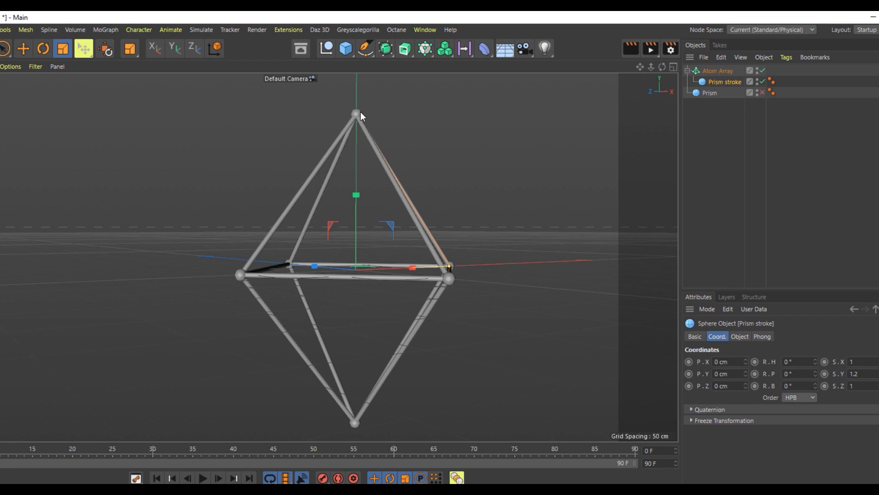
{"action": "scroll", "coordinate": [291, 257], "scroll_direction": "up", "scroll_amount": 3}
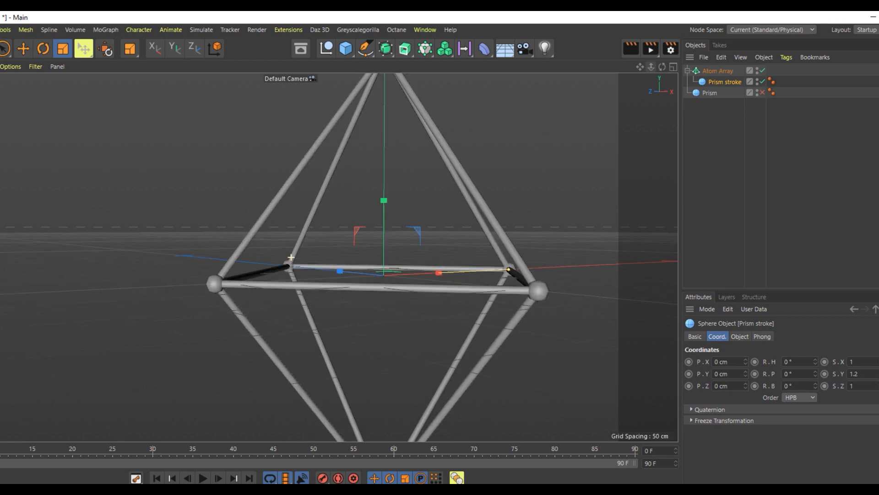
{"action": "mouse_move", "coordinate": [667, 68]}
{"action": "left_mouse_down"}
{"action": "mouse_move", "coordinate": [634, 67]}
{"action": "mouse_move", "coordinate": [665, 79]}
{"action": "mouse_move", "coordinate": [667, 67]}
{"action": "left_mouse_up"}
- Reduce the Atom Array's sphere radius to 2 cm to match its cylinder radius
{"action": "left_click", "coordinate": [713, 70]}
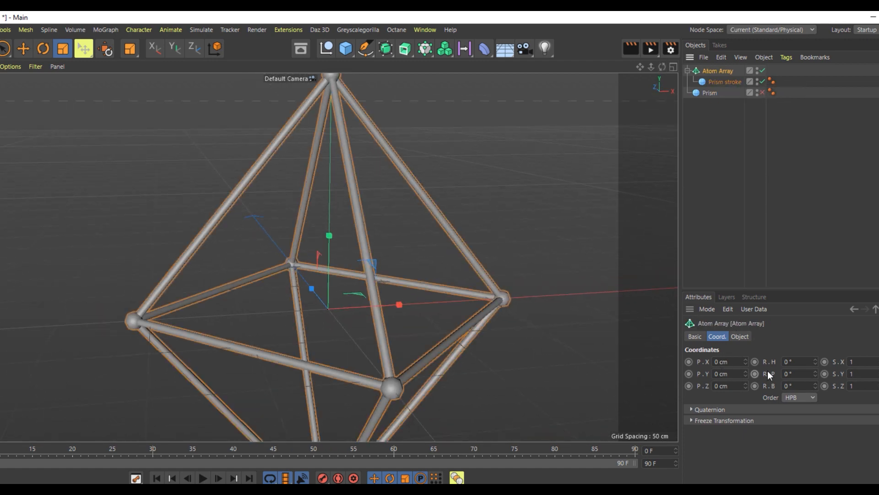
{"action": "left_click", "coordinate": [739, 337]}
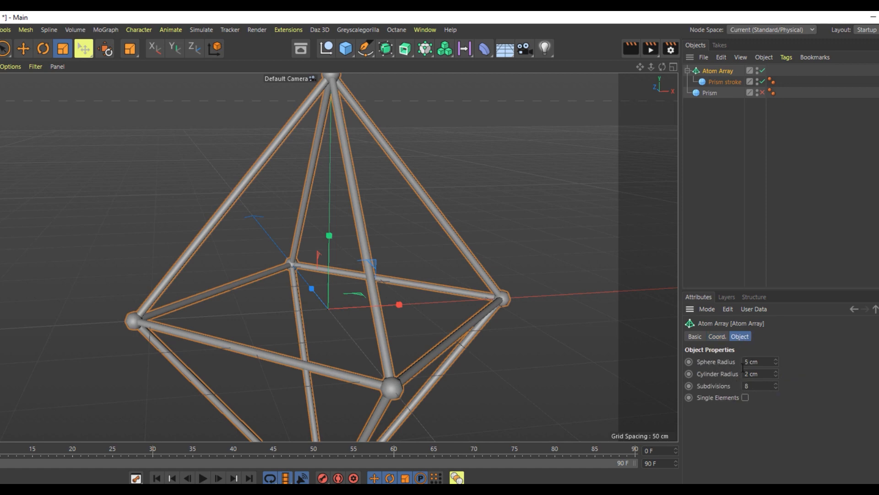
{"action": "left_click", "coordinate": [775, 364]}
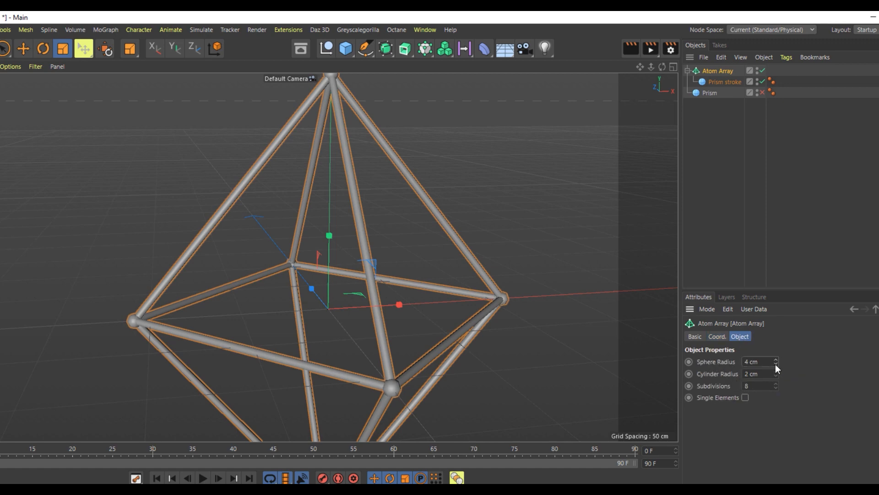
{"action": "left_click", "coordinate": [775, 363]}
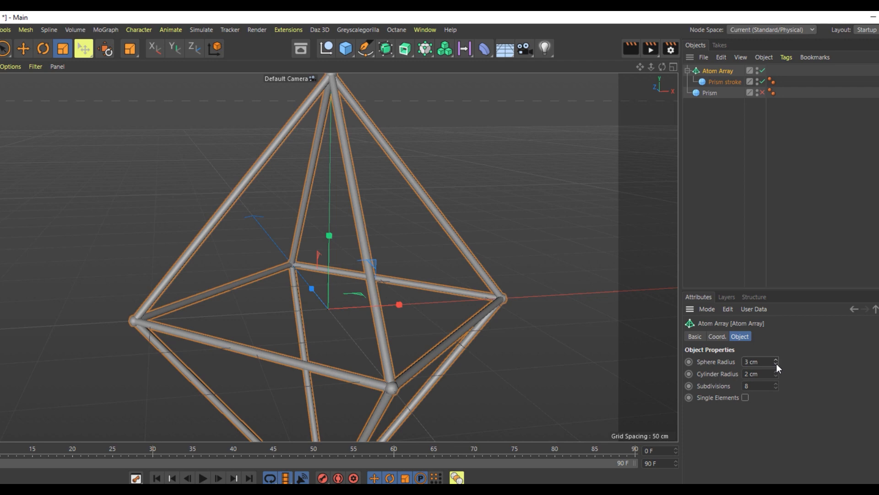
{"action": "left_click", "coordinate": [776, 364]}
{"action": "left_click_drag", "start_coordinate": [290, 257], "coordinate": [291, 257], "text": "alt"}
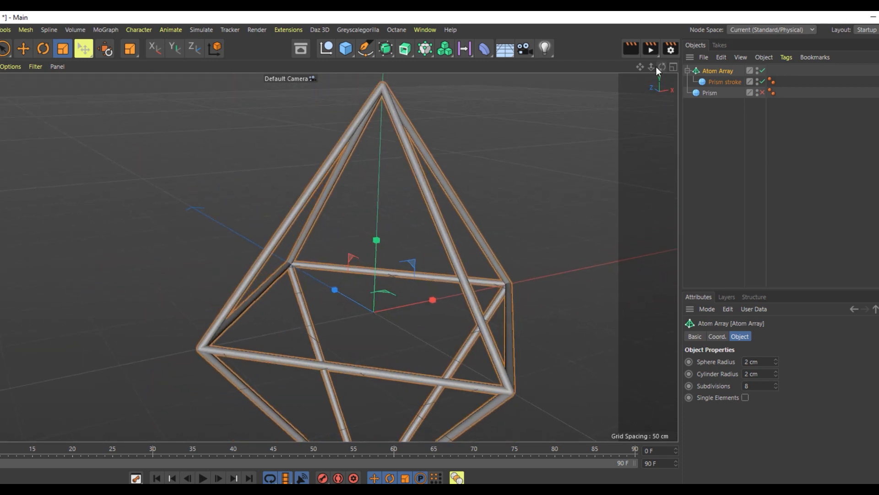
{"action": "left_click_drag", "start_coordinate": [656, 67], "coordinate": [661, 66]}
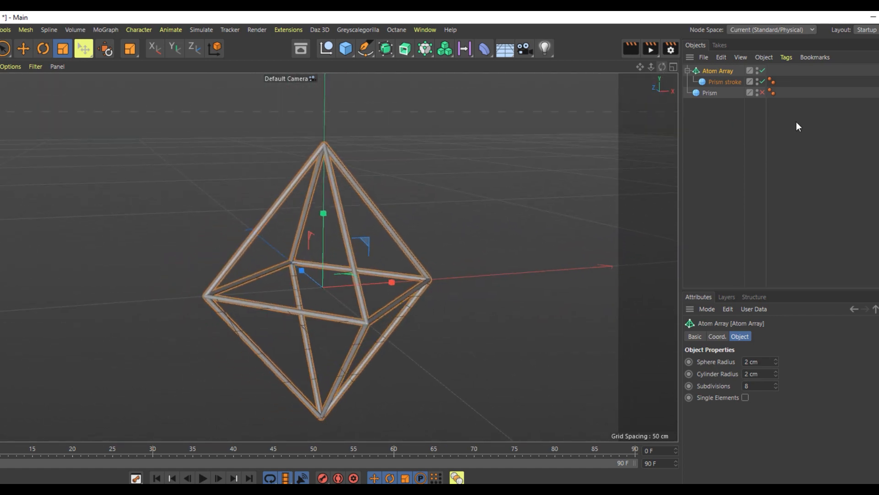
- Re-enable the solid Prism and scale it down uniformly to about half the size of the surrounding wireframe
{"action": "left_click", "coordinate": [762, 93]}
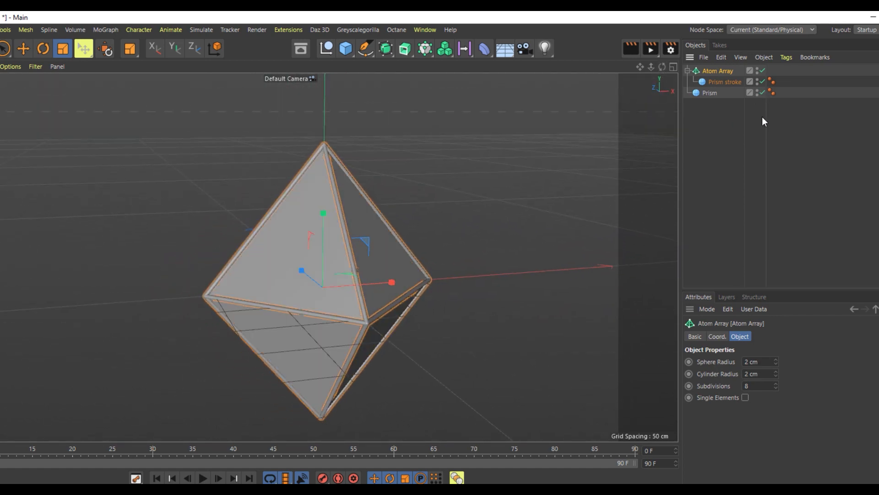
{"action": "left_click", "coordinate": [710, 93]}
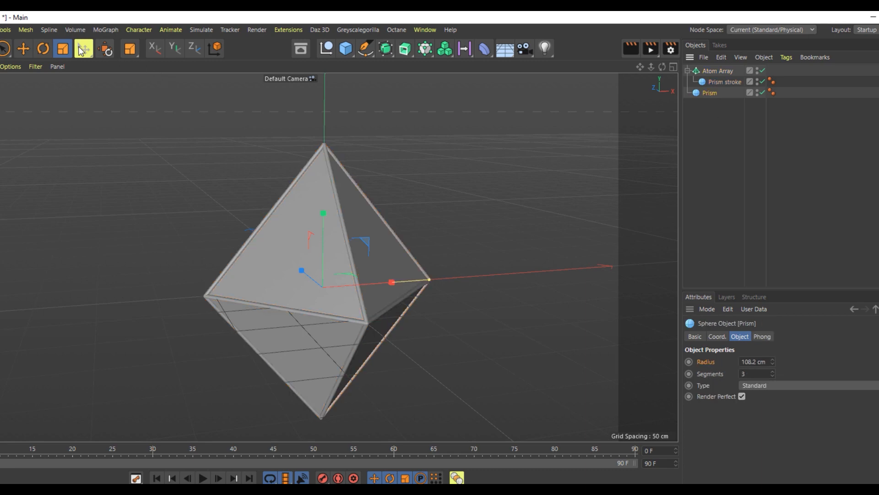
{"action": "left_click", "coordinate": [63, 48]}
{"action": "left_click_drag", "start_coordinate": [466, 184], "coordinate": [348, 278]}
{"action": "left_click_drag", "start_coordinate": [662, 67], "coordinate": [705, 55]}
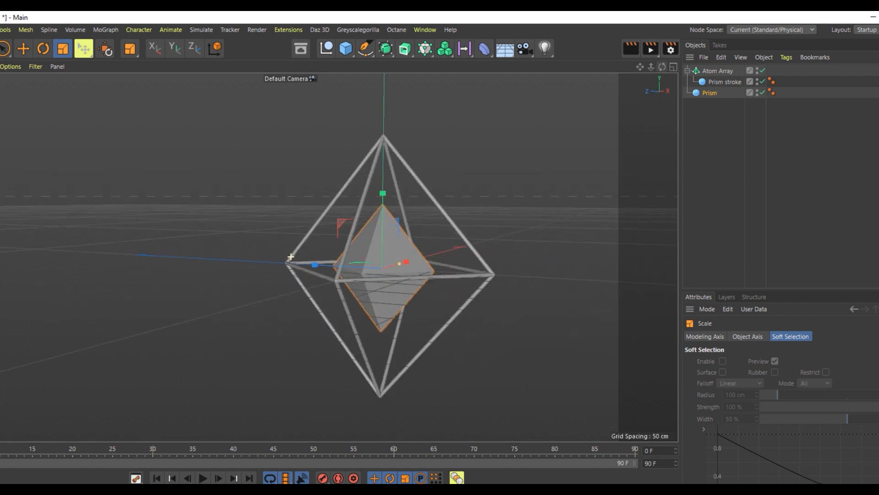
- Export the prism scene as a Wavefront OBJ with default settings, saving it as Prism object in the C4D Objects folder
{"action": "left_click_drag", "start_coordinate": [291, 256], "coordinate": [668, 283]}
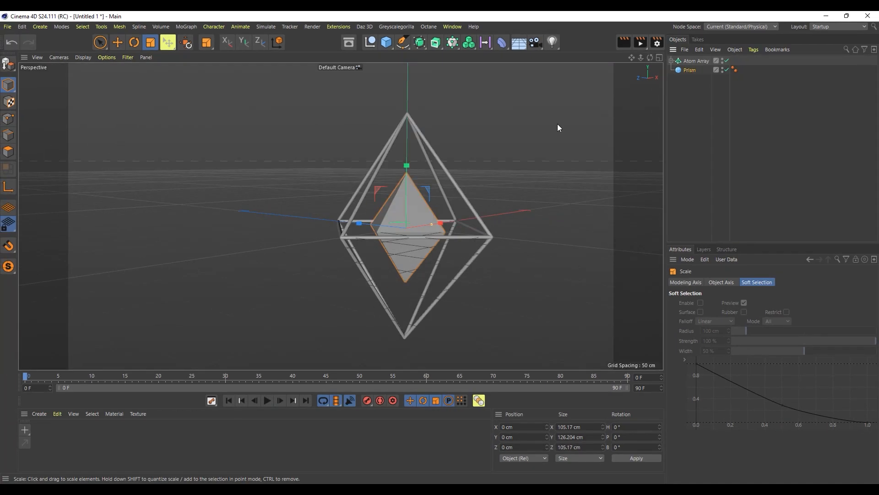
{"action": "left_click", "coordinate": [8, 26]}
{"action": "mouse_move", "coordinate": [52, 218]}
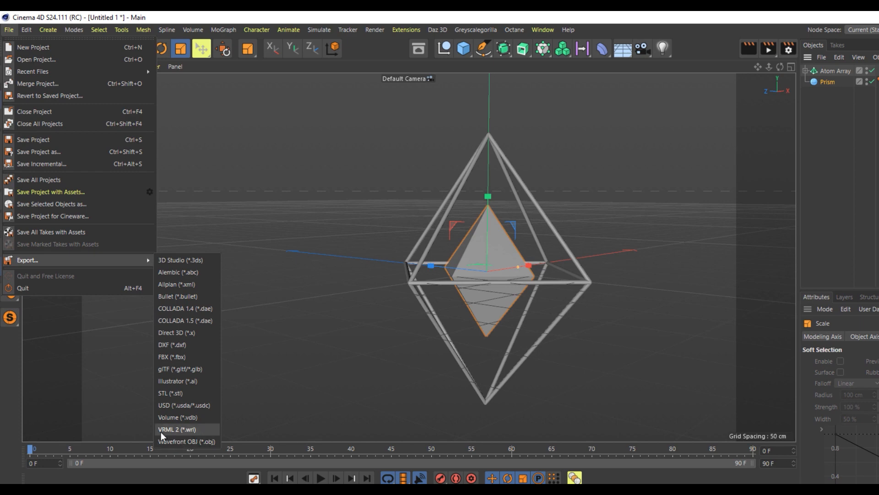
{"action": "left_click", "coordinate": [192, 442]}
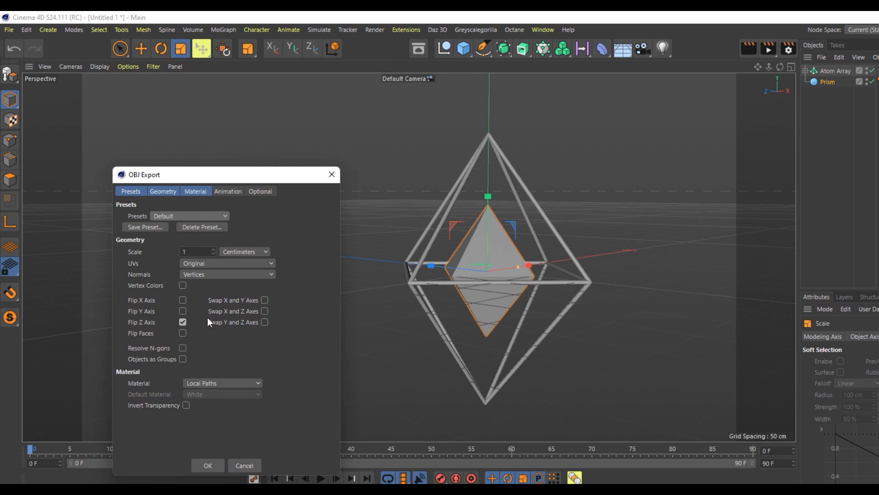
{"action": "left_click", "coordinate": [208, 465]}
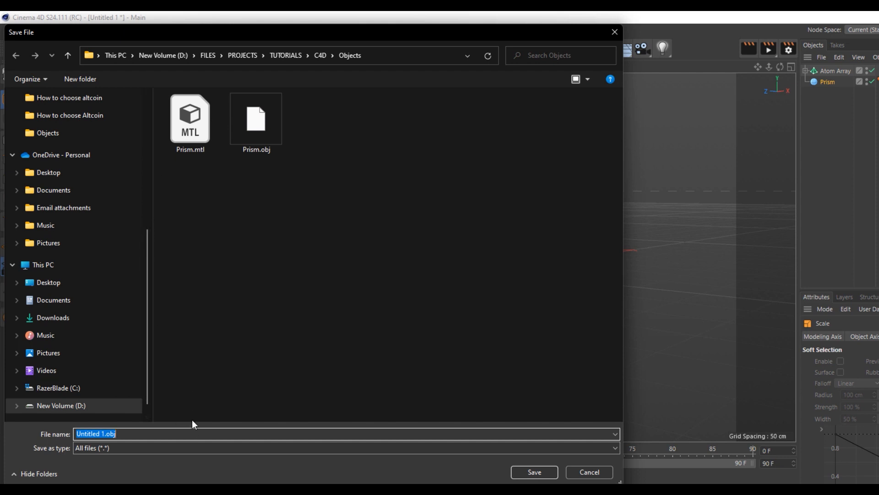
{"action": "type", "text": "Prism object"}
{"action": "left_click", "coordinate": [535, 471]}
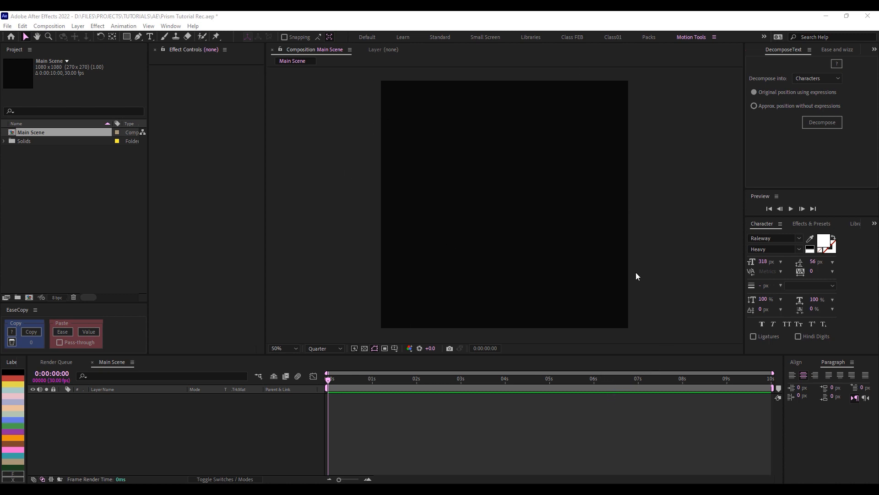
- Switch to After Effects and review the size, frame rate and duration settings of the Main Scene composition
{"action": "right_click", "coordinate": [304, 120]}
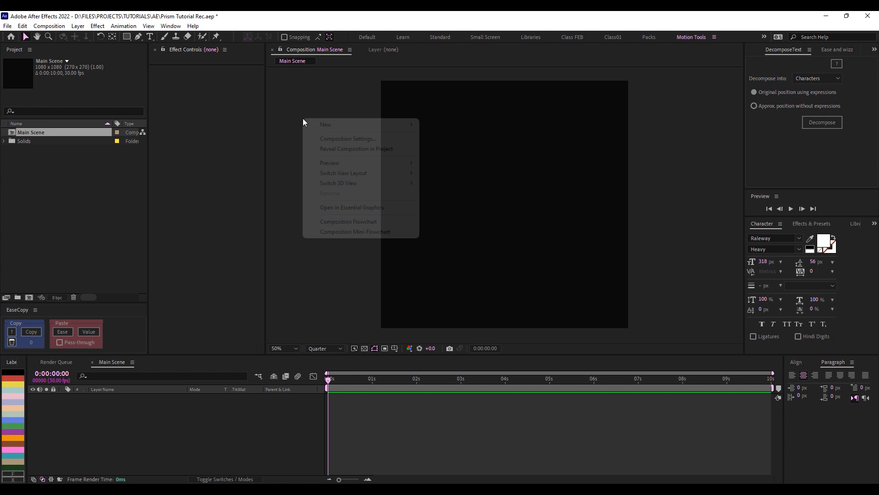
{"action": "left_click", "coordinate": [351, 140]}
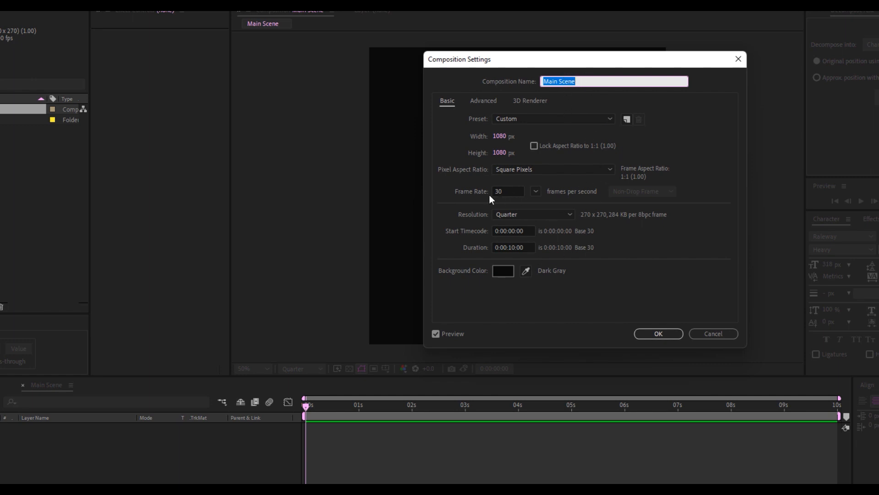
{"action": "left_click", "coordinate": [658, 333]}
- Add a 1080 x 1080 px solid layer named Element3D to the Main Scene composition
{"action": "right_click", "coordinate": [37, 465]}
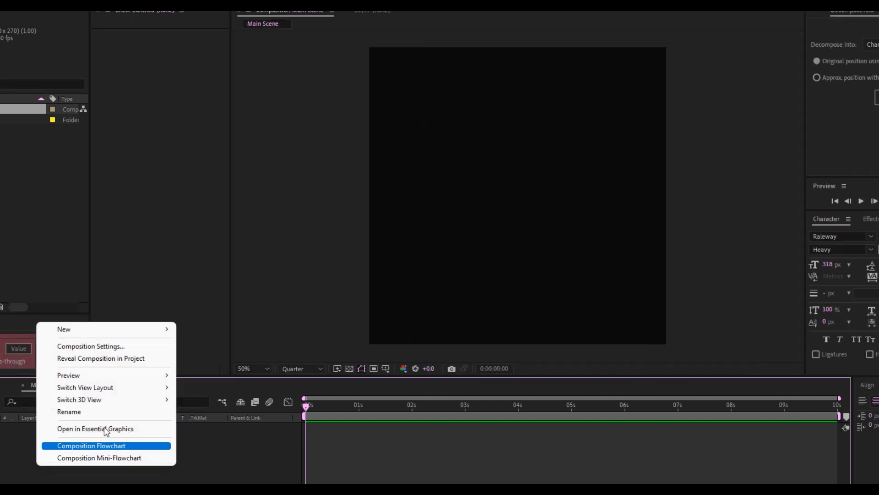
{"action": "mouse_move", "coordinate": [127, 328]}
{"action": "left_click", "coordinate": [213, 357]}
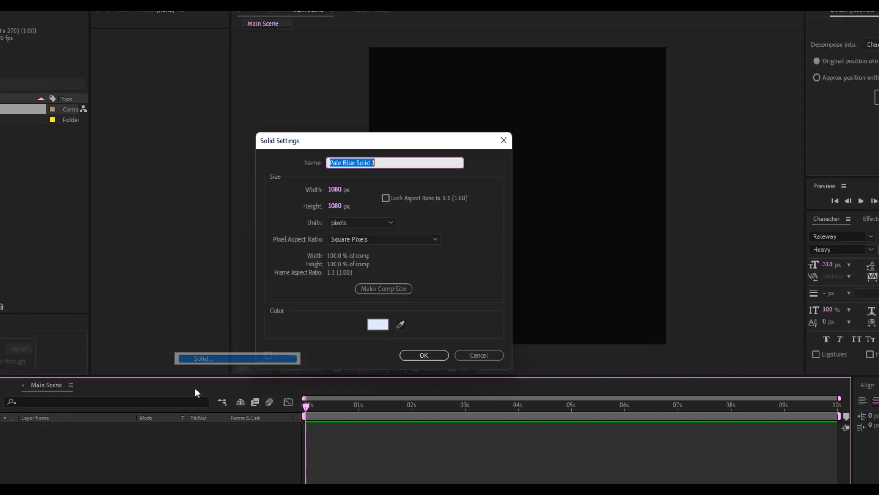
{"action": "type", "text": "Element3D"}
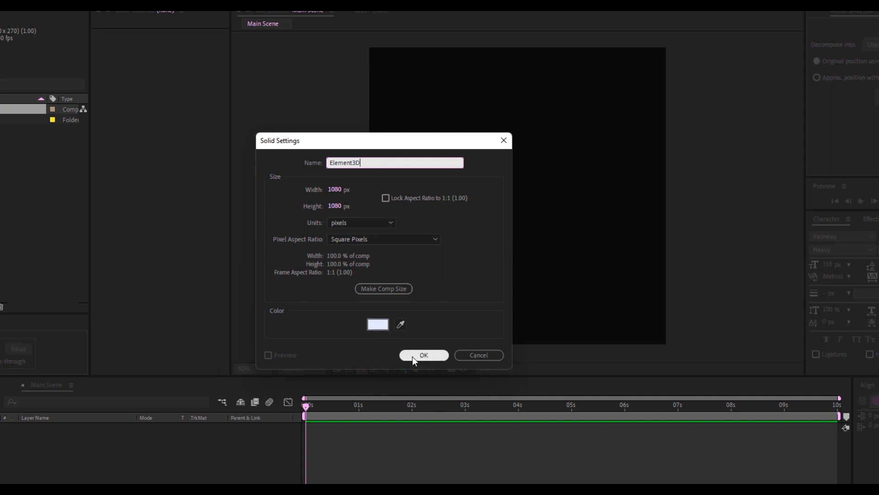
{"action": "left_click", "coordinate": [412, 357]}
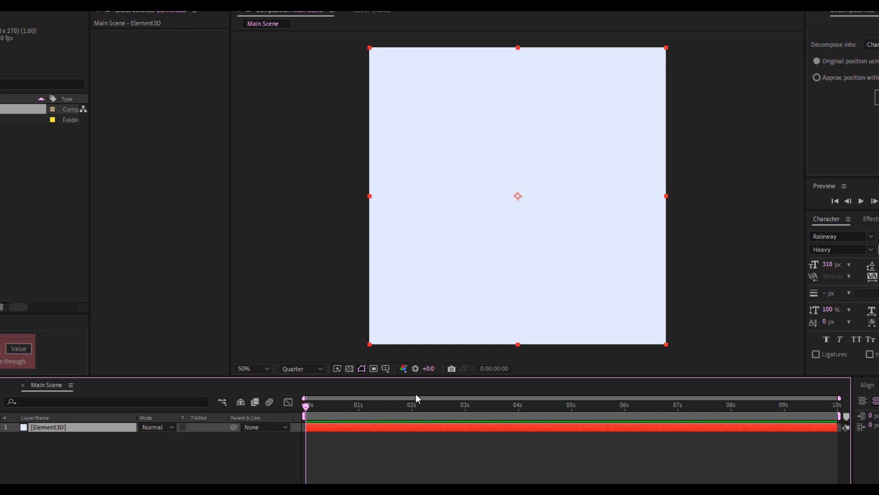
- Apply the Element effect to the Element3D solid layer
{"action": "key", "text": "ctrl+space"}
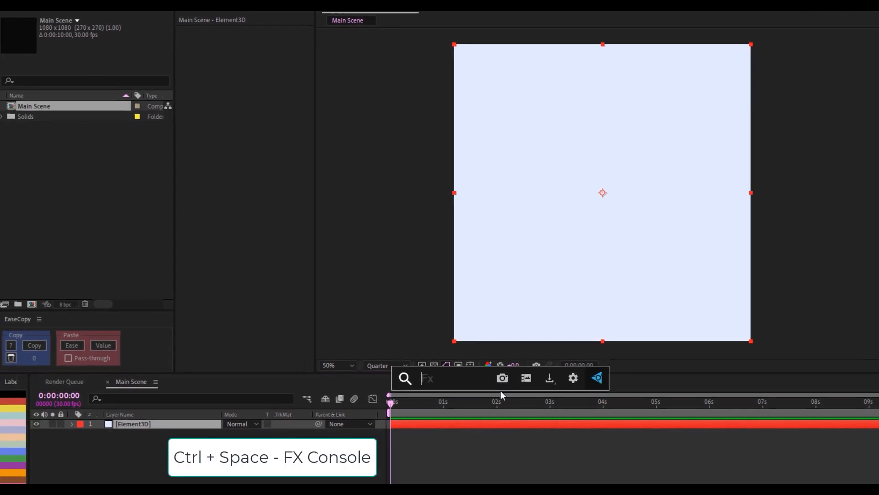
{"action": "type", "text": "elem"}
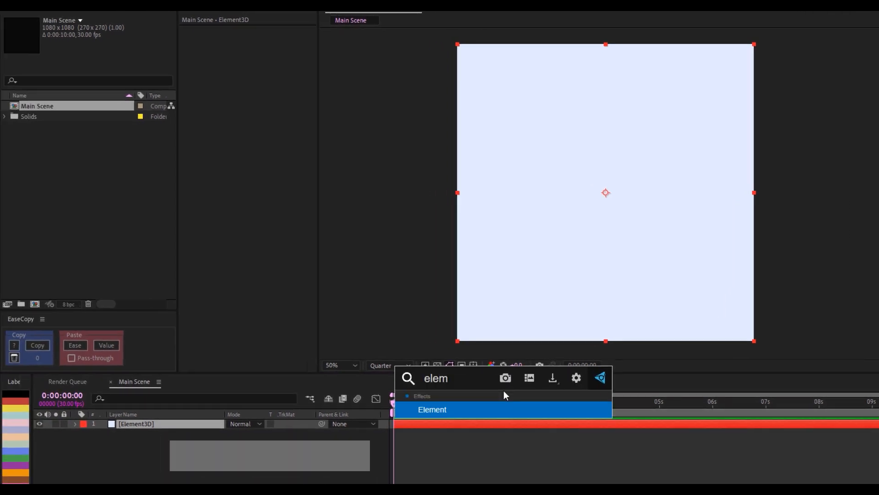
{"action": "left_click", "coordinate": [495, 411]}
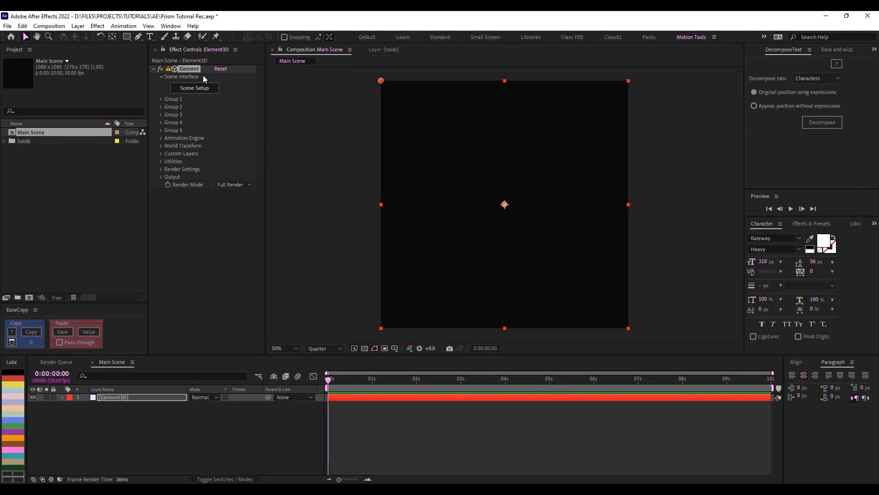
- Open the Element Scene Setup and import Prism object.obj from TUTORIALS > C4D > Objects with the default import preferences
{"action": "left_click", "coordinate": [192, 90]}
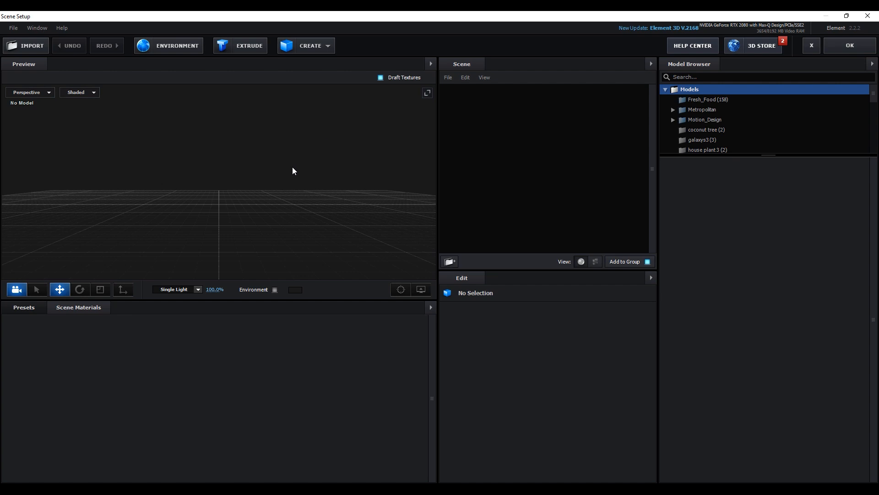
{"action": "left_click", "coordinate": [28, 49]}
{"action": "left_click", "coordinate": [238, 48]}
{"action": "scroll", "coordinate": [180, 151], "scroll_direction": "down", "scroll_amount": 1}
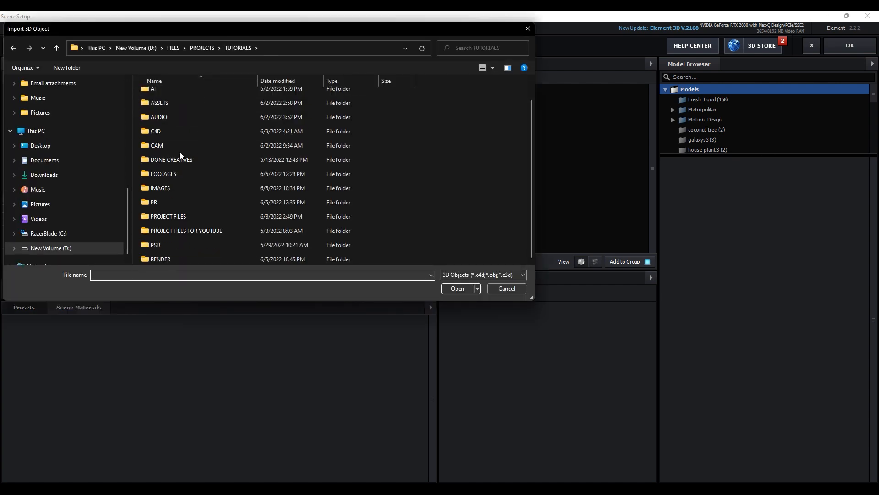
{"action": "double_click", "coordinate": [161, 131]}
{"action": "double_click", "coordinate": [160, 102]}
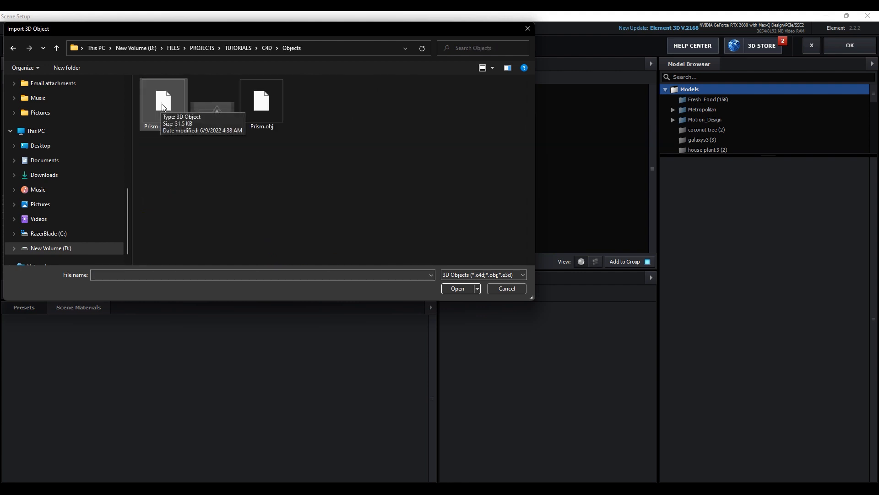
{"action": "left_click", "coordinate": [166, 113]}
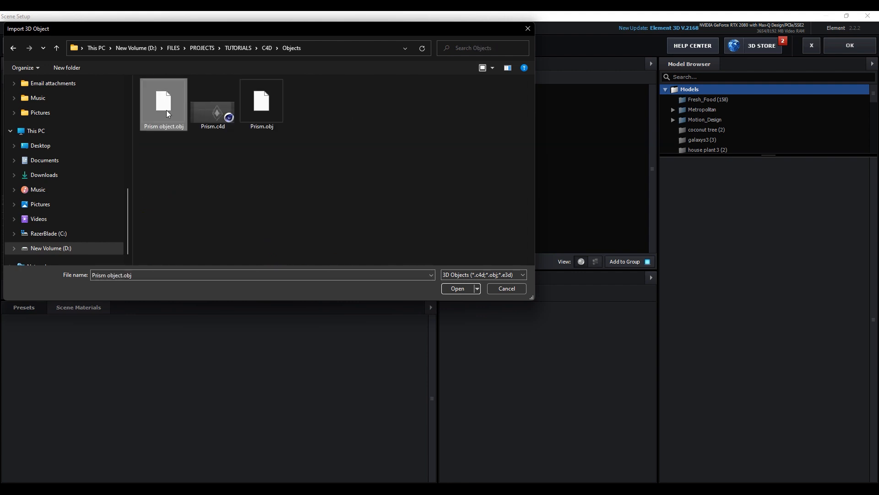
{"action": "left_click", "coordinate": [457, 288]}
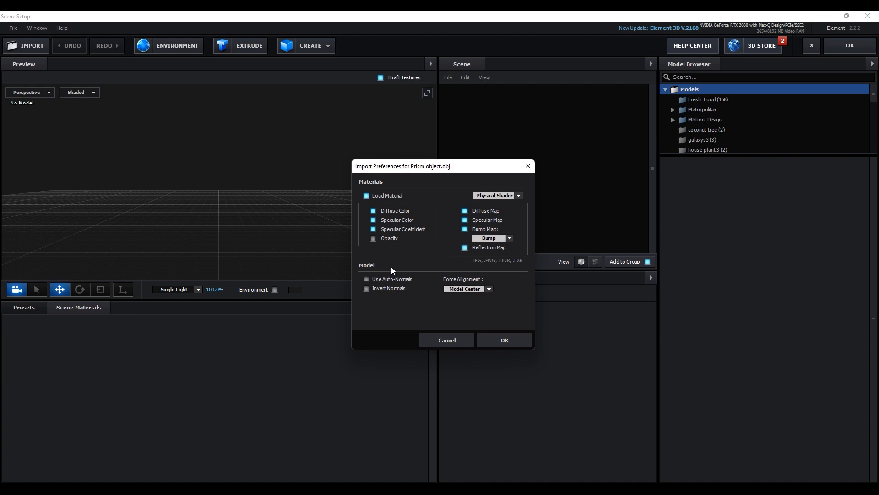
{"action": "left_click", "coordinate": [506, 340]}
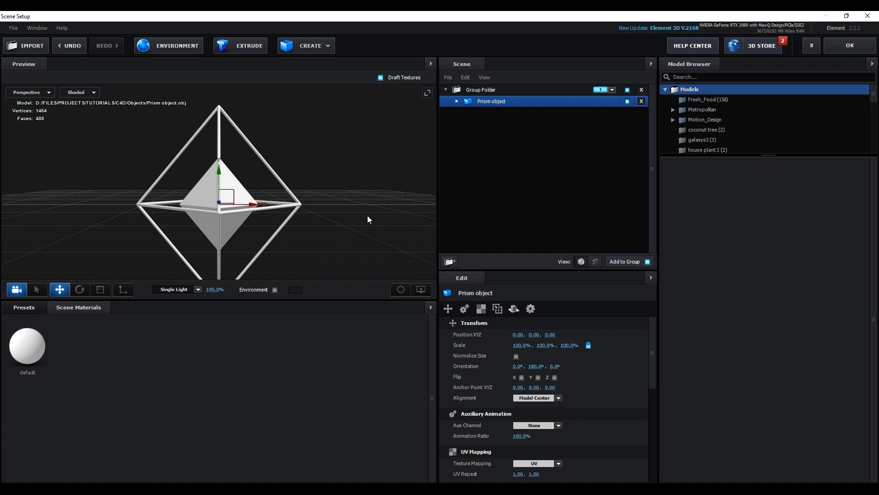
- Switch the scene list to show individual meshes and expand Prism object into its separate parts
{"action": "left_click_drag", "start_coordinate": [378, 203], "coordinate": [315, 209]}
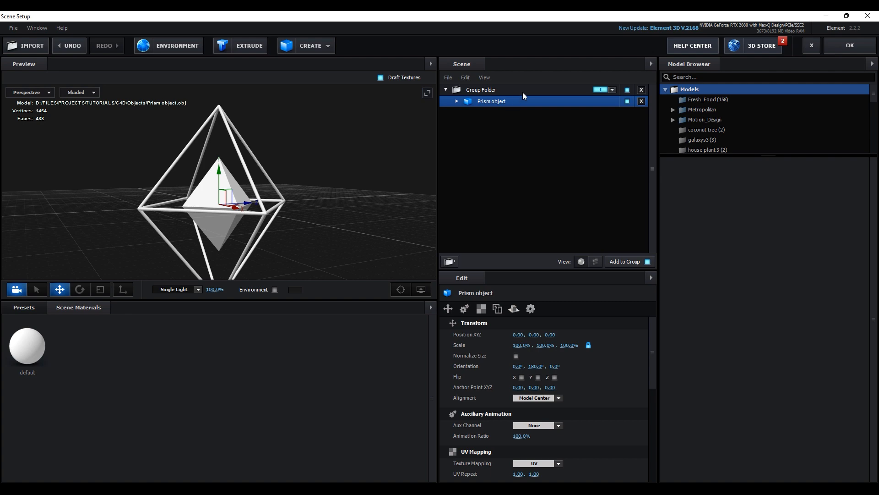
{"action": "left_click", "coordinate": [457, 101]}
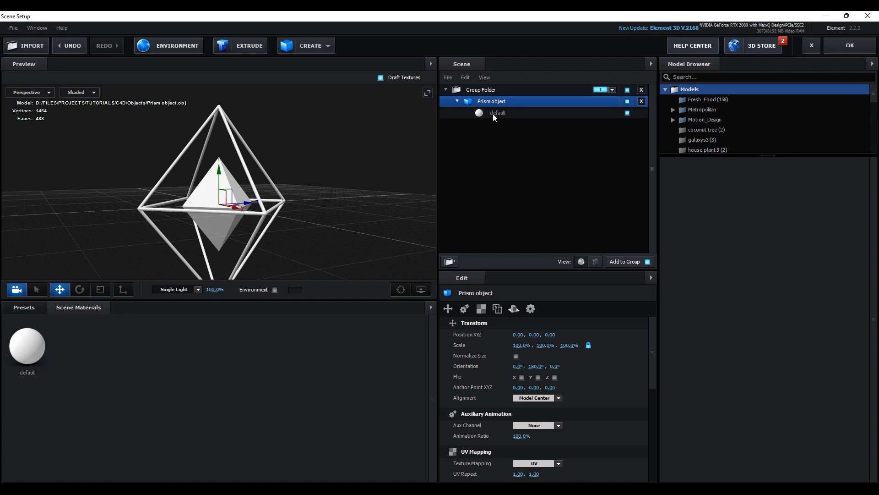
{"action": "left_click", "coordinate": [457, 100]}
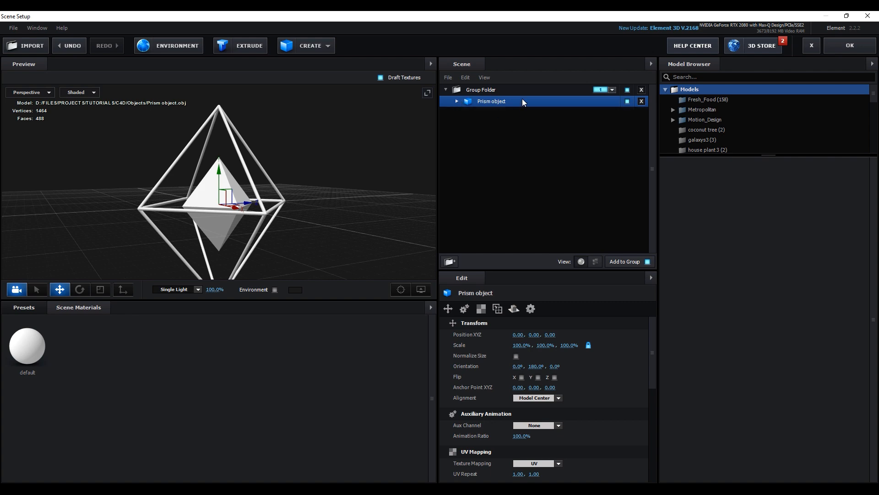
{"action": "left_click", "coordinate": [597, 262]}
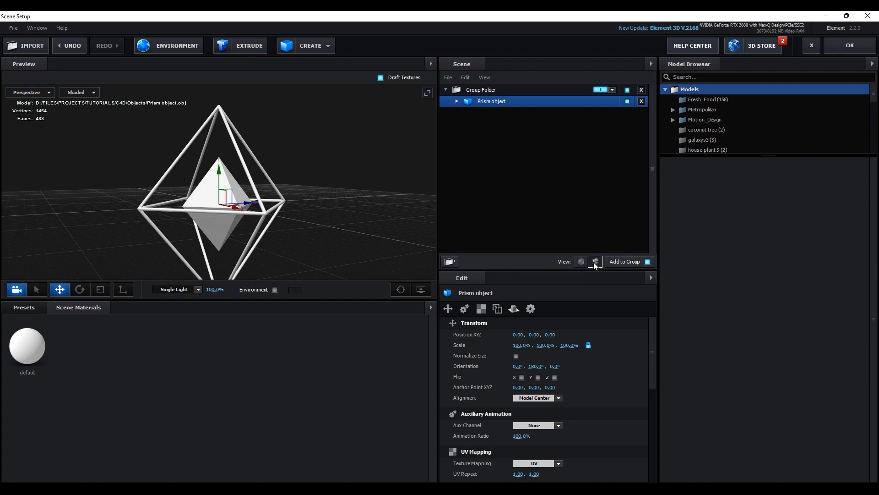
{"action": "left_click", "coordinate": [457, 101]}
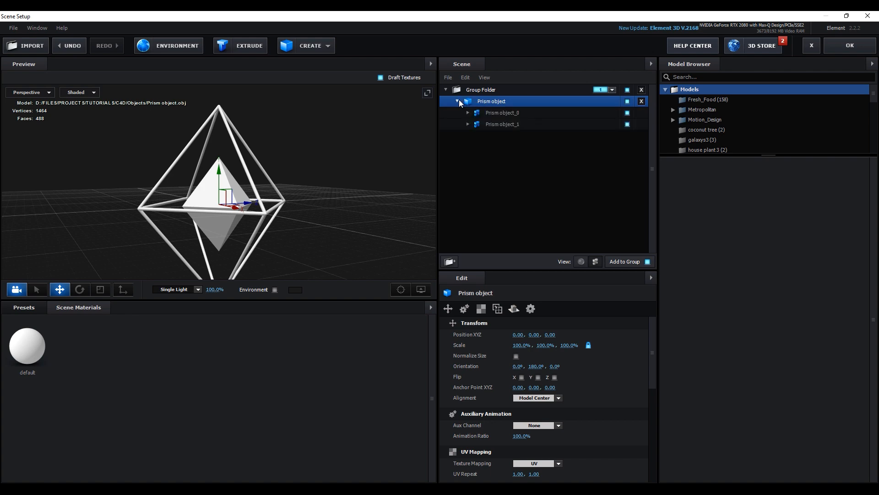
- Try moving Prism object_0 about -1.17 and Prism object_1 about -0.55 along Z to identify each mesh, undoing each move
{"action": "left_click", "coordinate": [498, 111]}
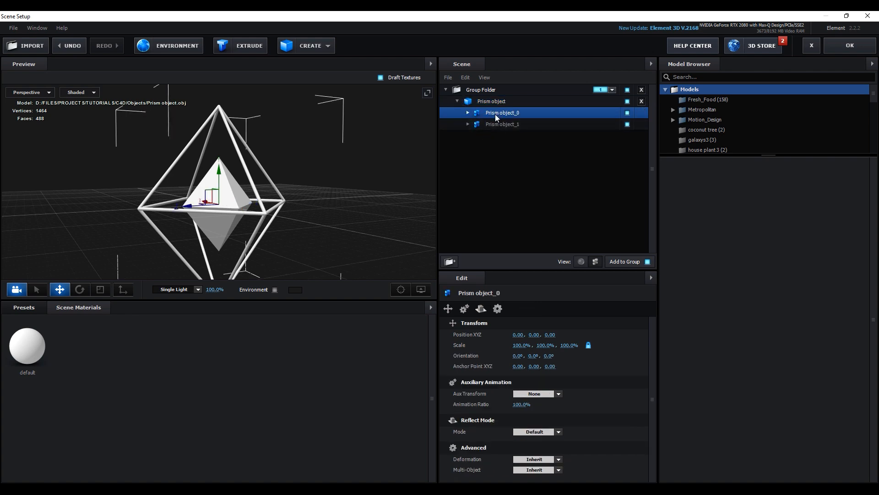
{"action": "left_click_drag", "start_coordinate": [180, 207], "coordinate": [263, 197]}
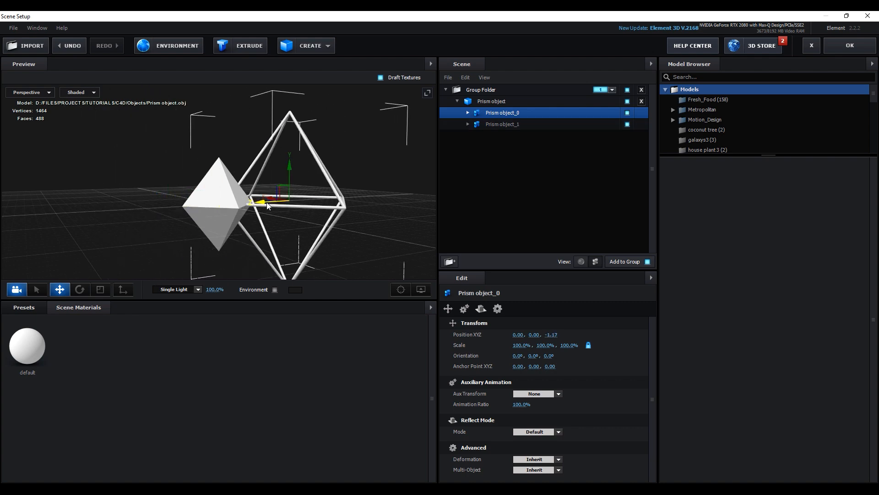
{"action": "key", "text": "ctrl+z"}
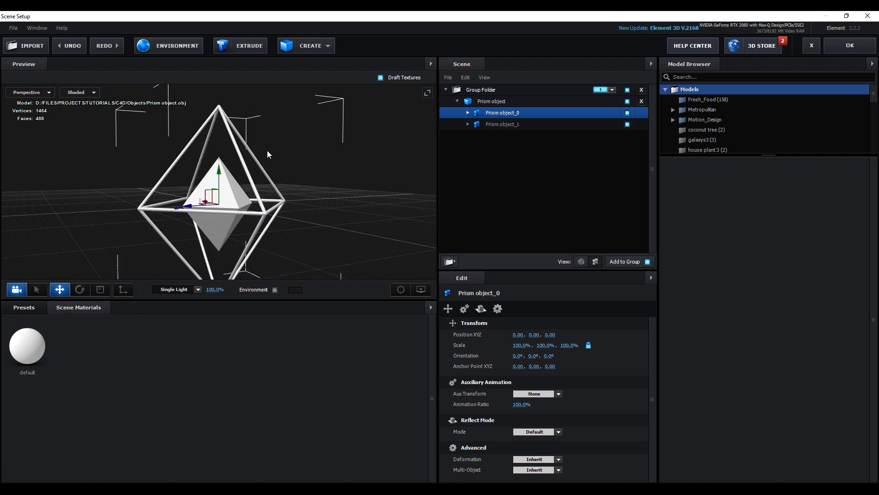
{"action": "left_click", "coordinate": [488, 125]}
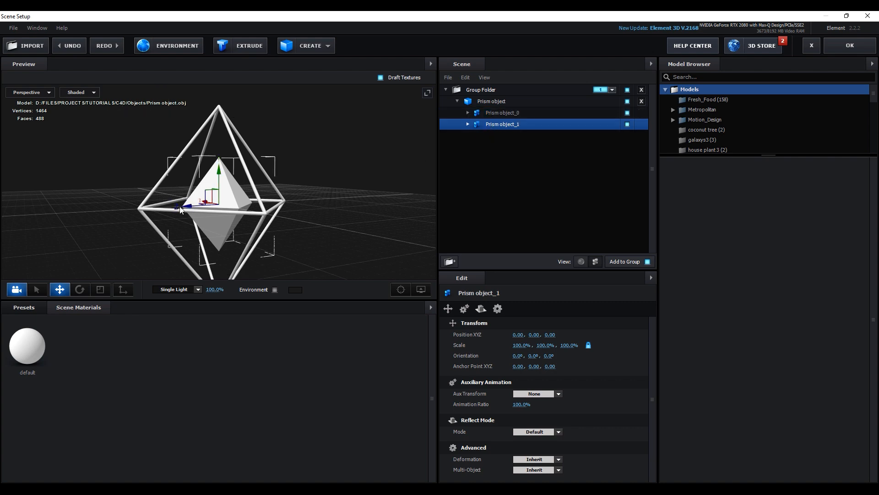
{"action": "left_click_drag", "start_coordinate": [180, 208], "coordinate": [228, 212]}
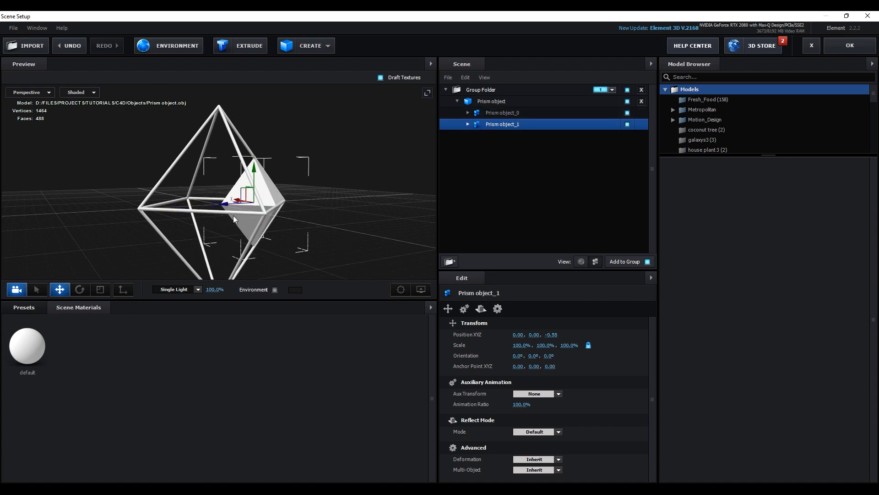
{"action": "key", "text": "ctrl+z"}
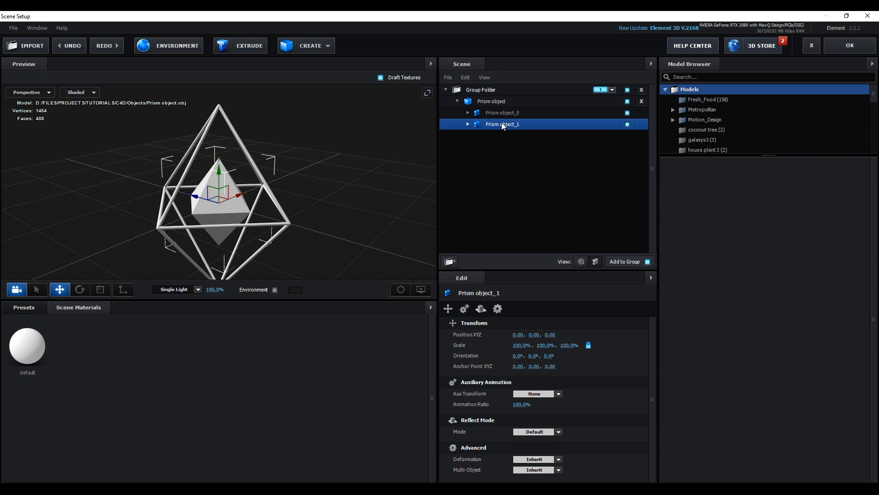
- Rename the inner solid mesh Prism object_1 as Prism_Inside and check it by hiding and showing it again
{"action": "double_click", "coordinate": [502, 125]}
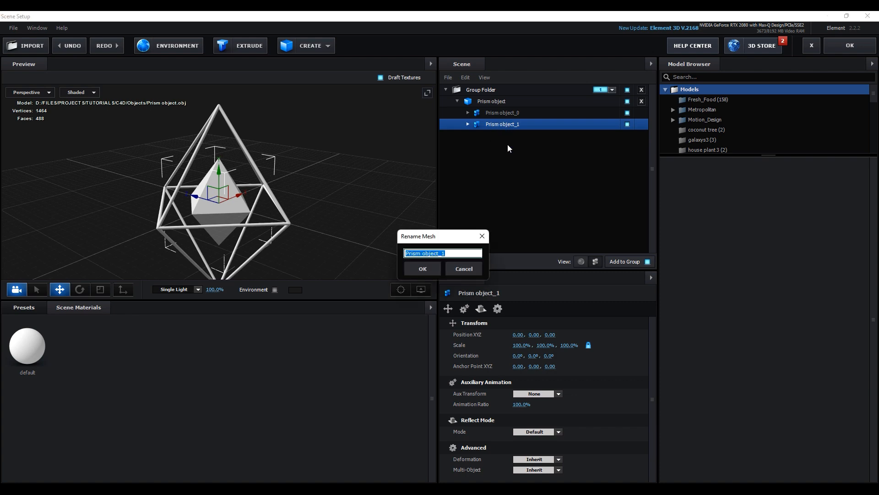
{"action": "type", "text": "Prism_Inside"}
{"action": "left_click", "coordinate": [427, 268]}
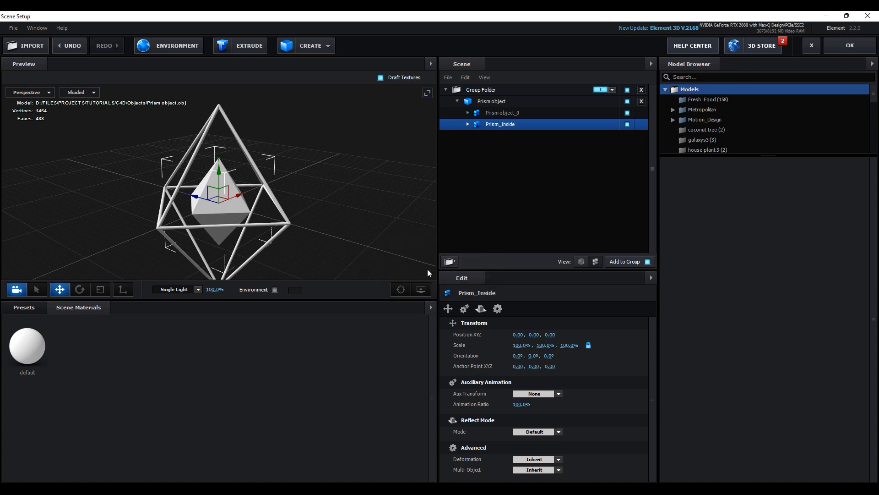
{"action": "left_click", "coordinate": [627, 124]}
{"action": "left_click", "coordinate": [627, 124]}
{"action": "left_click_drag", "start_coordinate": [330, 138], "coordinate": [371, 164]}
- Rename the wireframe mesh Prism object_0 as Prism_Outside
{"action": "left_click", "coordinate": [509, 114]}
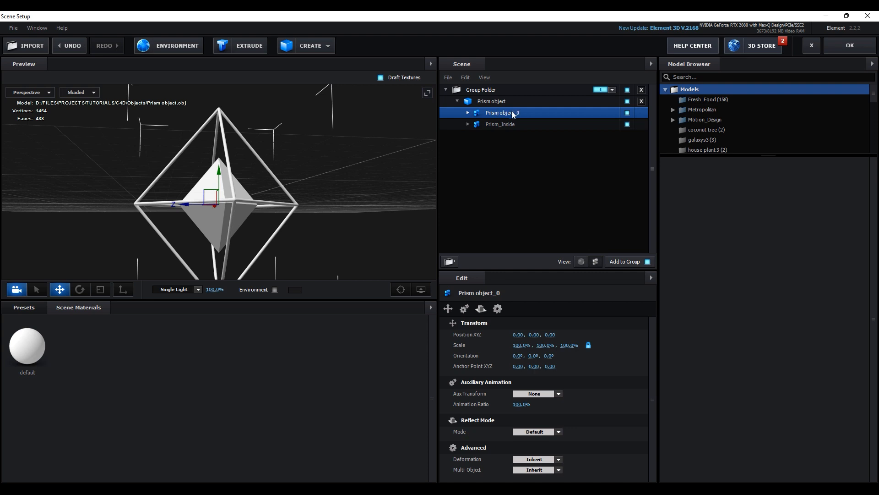
{"action": "double_click", "coordinate": [504, 112]}
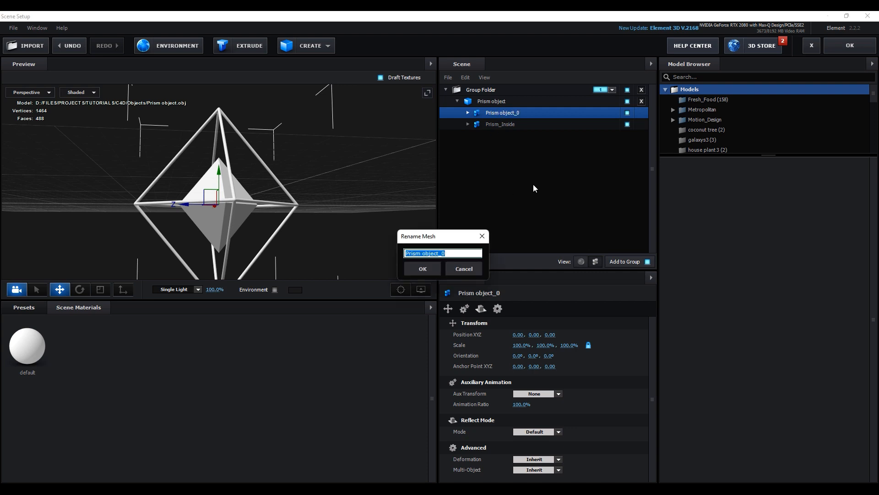
{"action": "type", "text": "Prism_Outside"}
{"action": "left_click", "coordinate": [418, 270]}
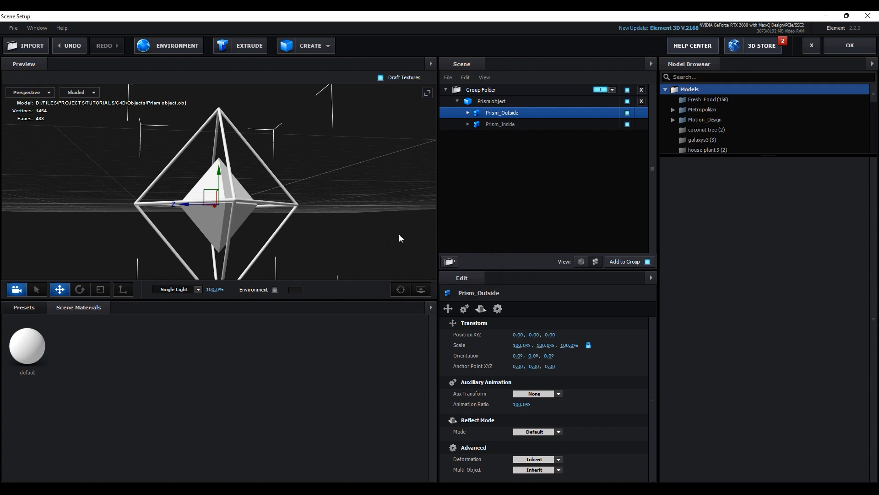
- Assign the Prism_Inside mesh to auxiliary animation Channel 1 and apply the scene setup to return to the composition
{"action": "left_click_drag", "start_coordinate": [399, 191], "coordinate": [353, 221]}
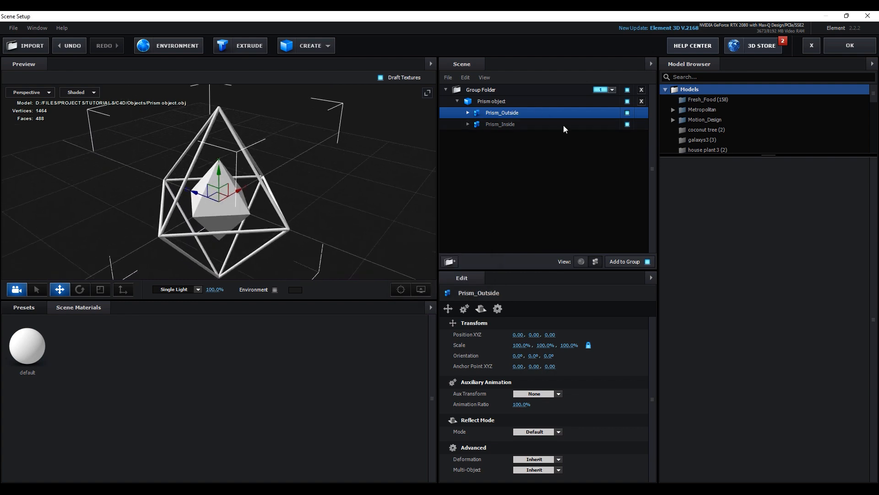
{"action": "left_click", "coordinate": [494, 124]}
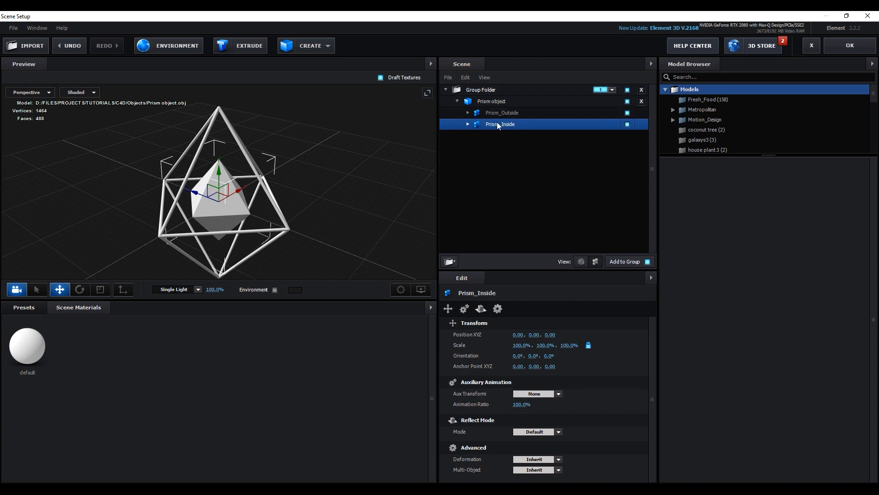
{"action": "left_click", "coordinate": [535, 394]}
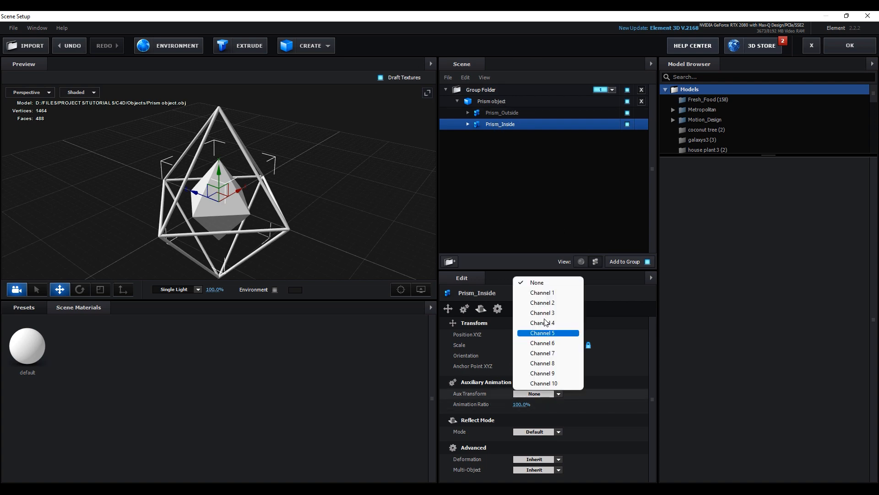
{"action": "left_click", "coordinate": [553, 293]}
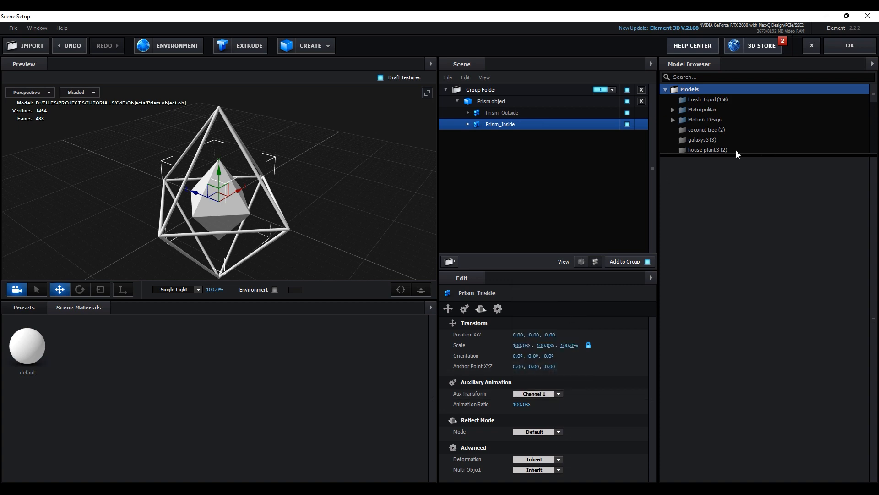
{"action": "left_click", "coordinate": [850, 46]}
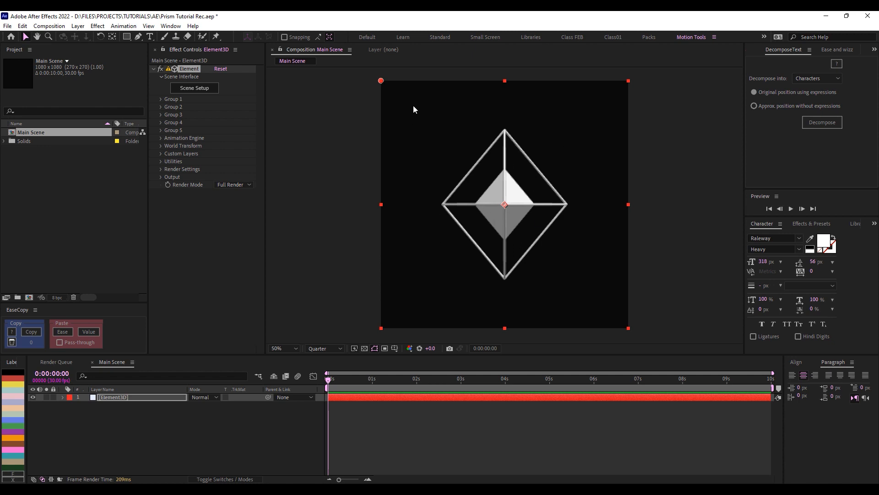
- Try a default 50mm two-node camera by orbiting it slightly around the prism, and delete it again
{"action": "right_click", "coordinate": [108, 419]}
{"action": "mouse_move", "coordinate": [161, 299]}
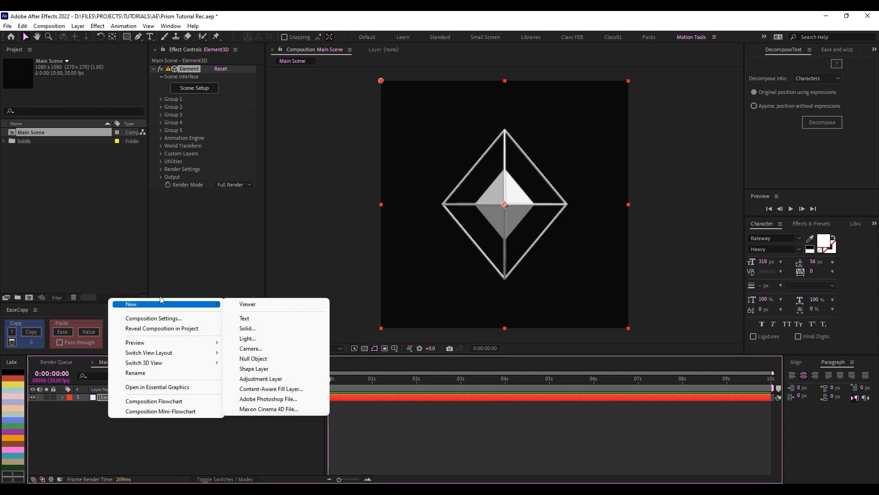
{"action": "left_click", "coordinate": [251, 348]}
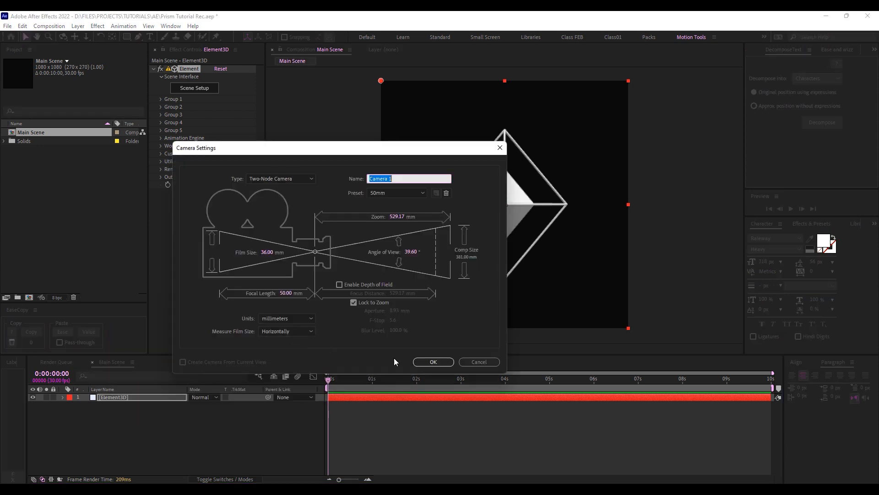
{"action": "left_click", "coordinate": [433, 362]}
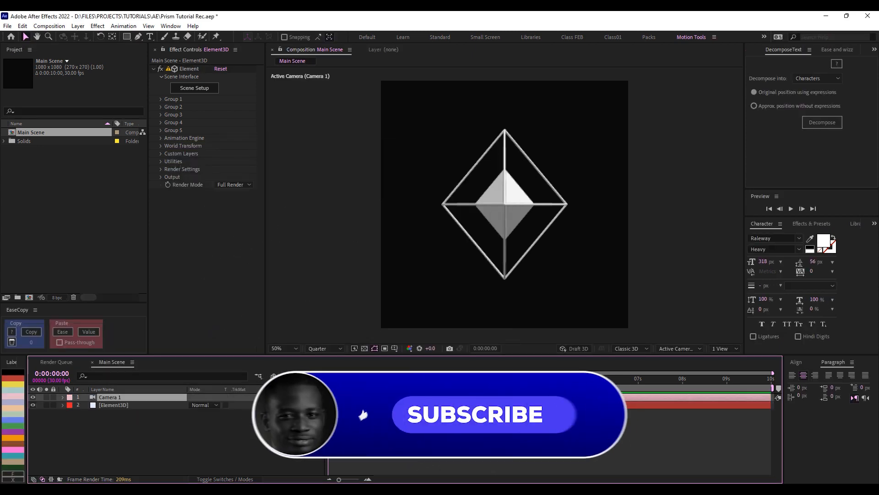
{"action": "left_click", "coordinate": [64, 37]}
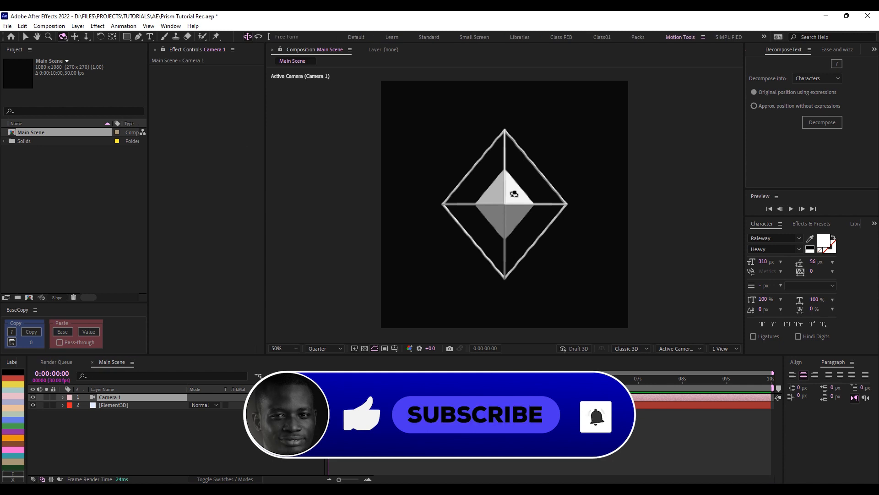
{"action": "mouse_move", "coordinate": [564, 187]}
{"action": "left_mouse_down"}
{"action": "mouse_move", "coordinate": [600, 230]}
{"action": "mouse_move", "coordinate": [649, 153]}
{"action": "mouse_move", "coordinate": [598, 257]}
{"action": "mouse_move", "coordinate": [552, 185]}
{"action": "mouse_move", "coordinate": [578, 183]}
{"action": "left_mouse_up"}
{"action": "left_click", "coordinate": [139, 398]}
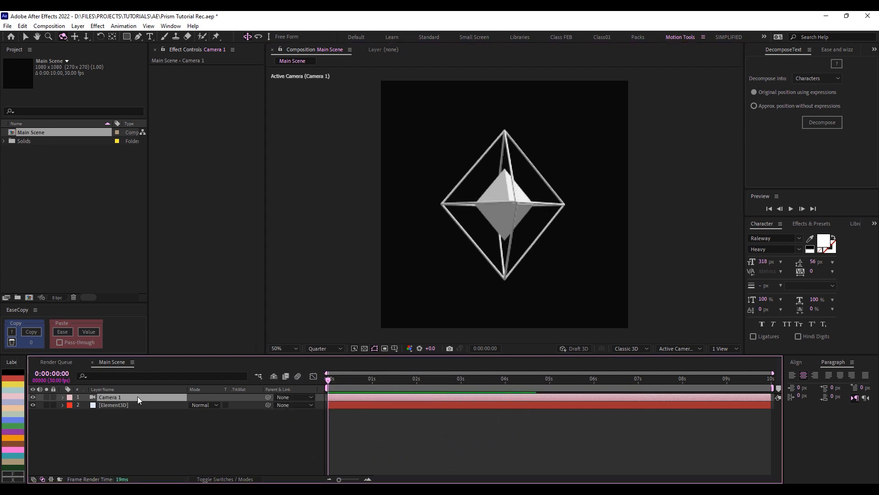
{"action": "key", "text": "Delete"}
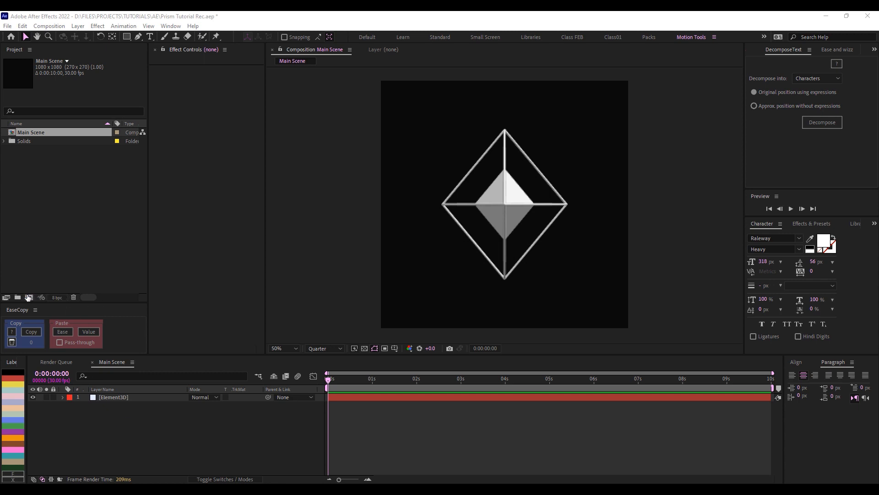
- Create a 1080 × 1080 px, 30 fps, 10-second composition named Material
{"action": "left_click", "coordinate": [28, 298]}
{"action": "type", "text": "Ma"}
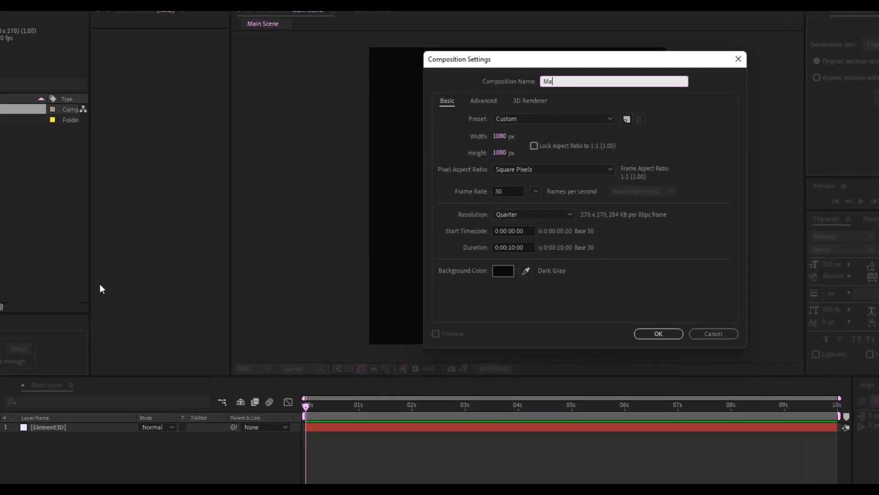
{"action": "type", "text": "terial"}
{"action": "left_click", "coordinate": [659, 334]}
- Add a comp-sized solid named Gradient in magenta (E800CA) to the Material composition
{"action": "right_click", "coordinate": [26, 459]}
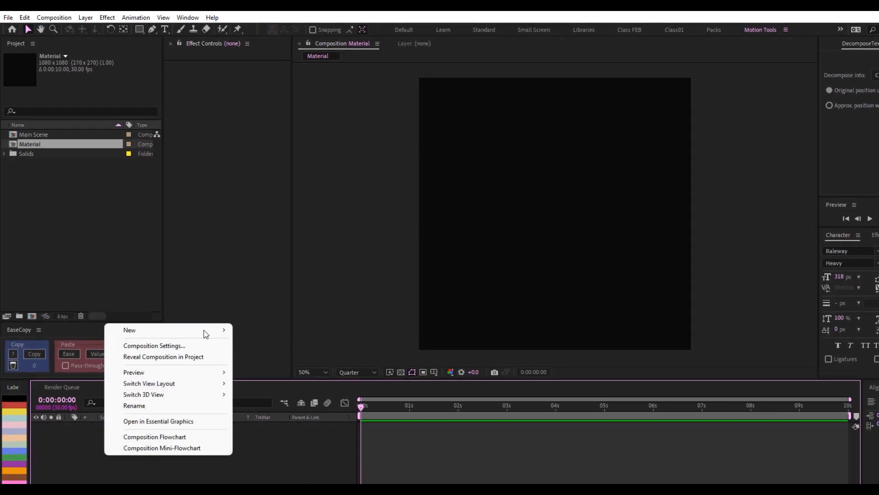
{"action": "mouse_move", "coordinate": [202, 330]}
{"action": "left_click", "coordinate": [266, 356]}
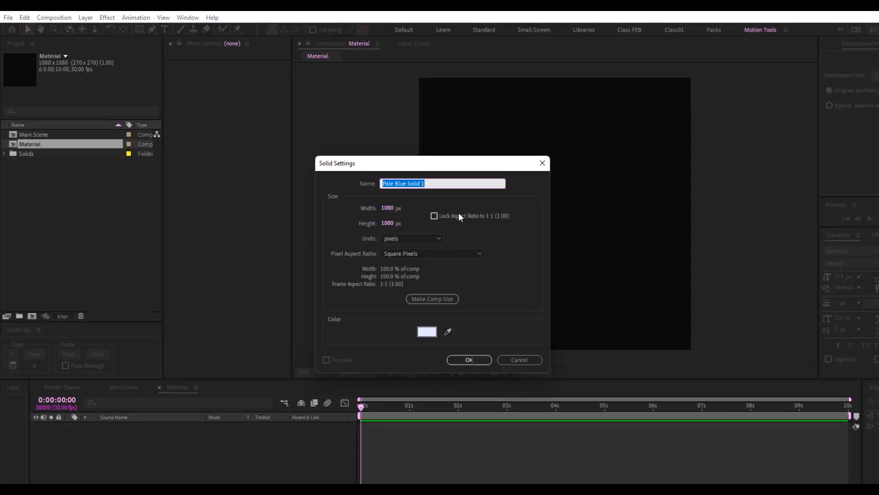
{"action": "type", "text": "Gradient"}
{"action": "left_click", "coordinate": [427, 331]}
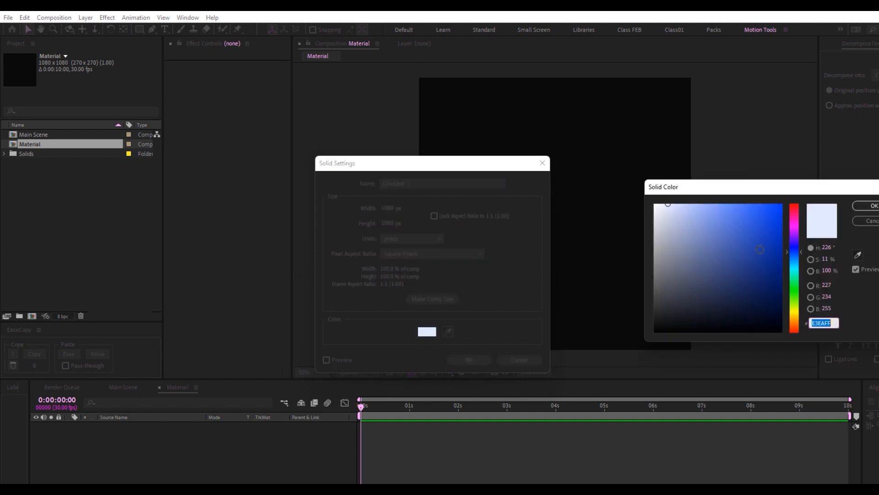
{"action": "left_click_drag", "start_coordinate": [794, 251], "coordinate": [795, 225]}
{"action": "left_click", "coordinate": [782, 214]}
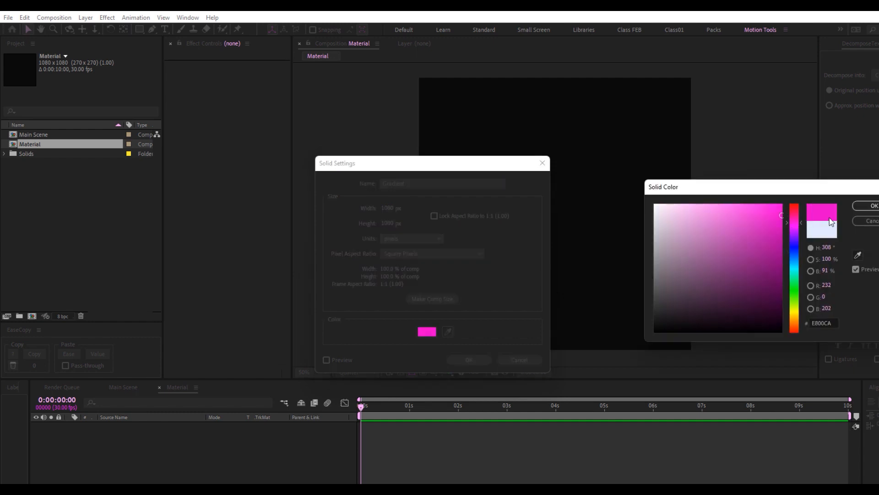
{"action": "left_click", "coordinate": [873, 207]}
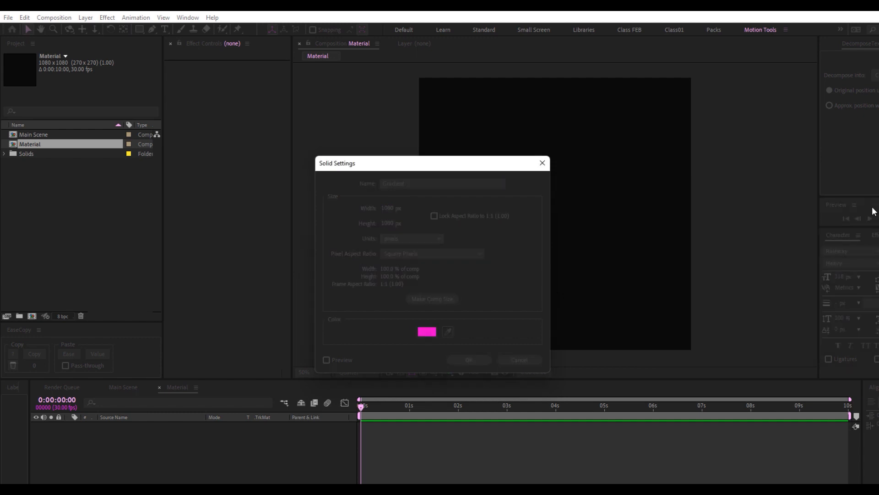
{"action": "left_click", "coordinate": [469, 360]}
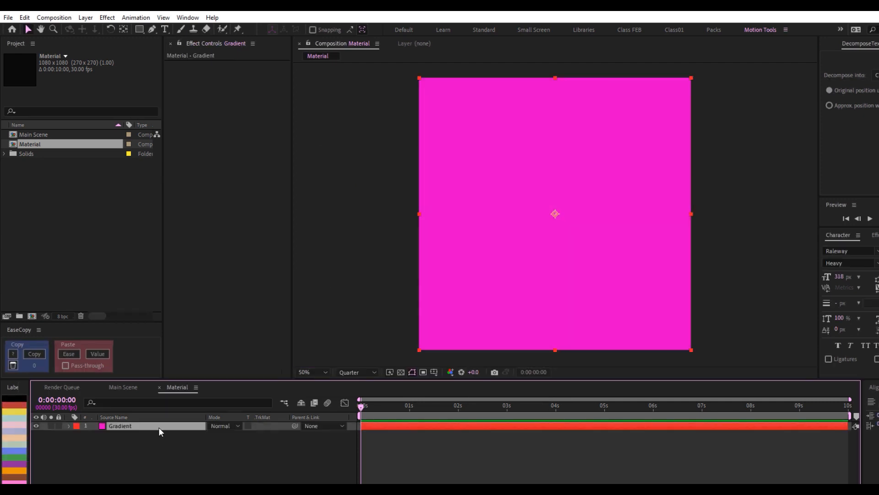
- Apply the Gradient Ramp effect to the Gradient solid and widen the area showing its settings
{"action": "key", "text": "ctrl+space"}
{"action": "type", "text": "grad"}
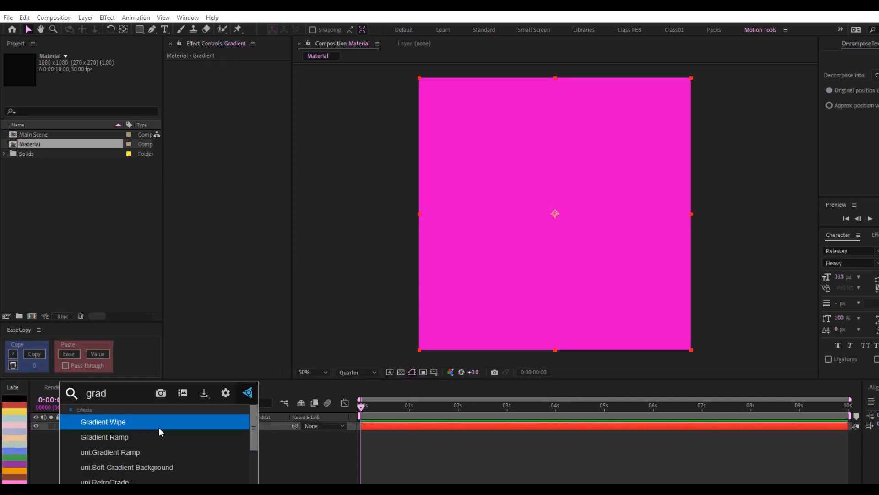
{"action": "type", "text": "ientr"}
{"action": "left_click", "coordinate": [126, 419]}
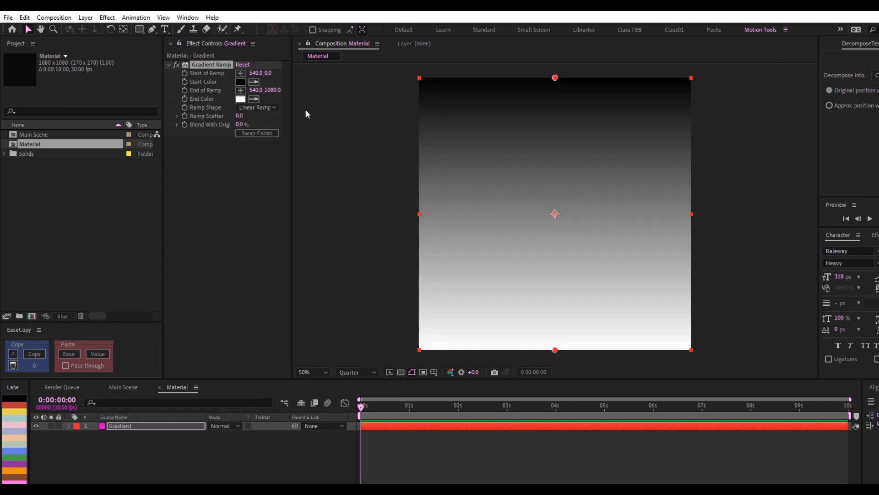
{"action": "left_click_drag", "start_coordinate": [290, 67], "coordinate": [319, 67]}
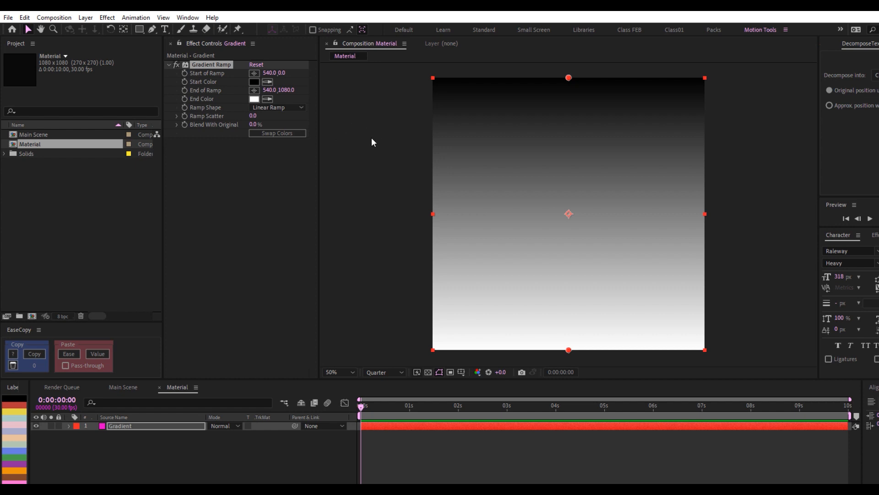
- Set the Gradient Ramp's start color to 45C4FF and its end color to DE26FF
{"action": "left_click", "coordinate": [254, 83]}
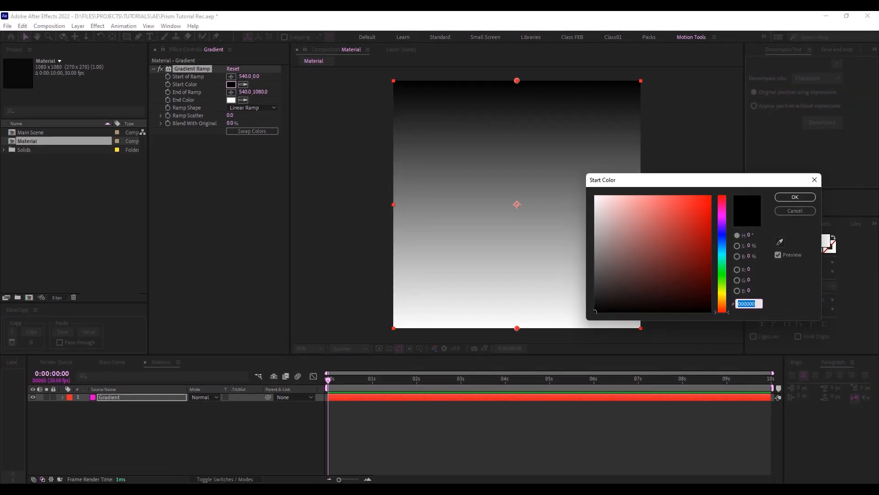
{"action": "type", "text": "45C4FF"}
{"action": "left_click", "coordinate": [795, 197]}
{"action": "left_click", "coordinate": [232, 100]}
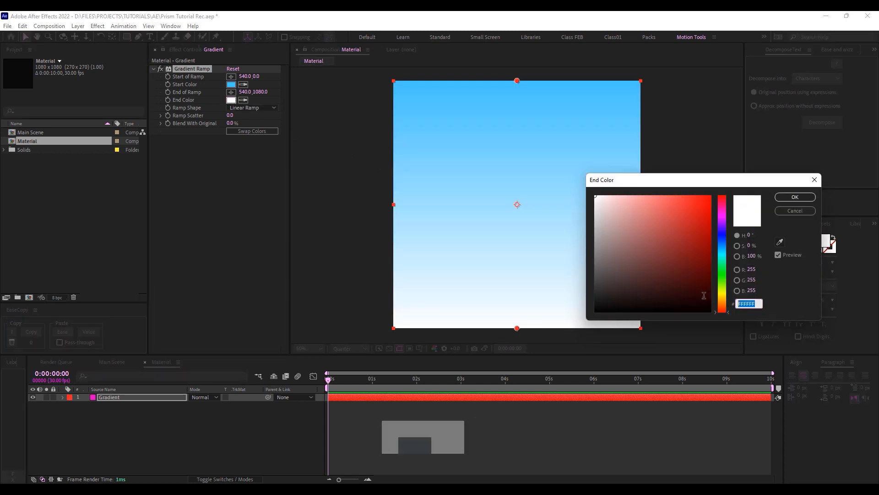
{"action": "type", "text": "DE26FF"}
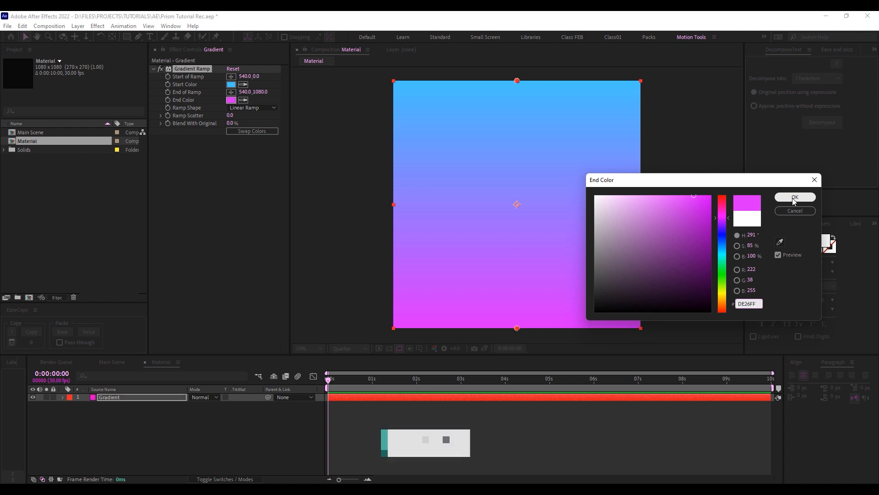
{"action": "left_click", "coordinate": [795, 196]}
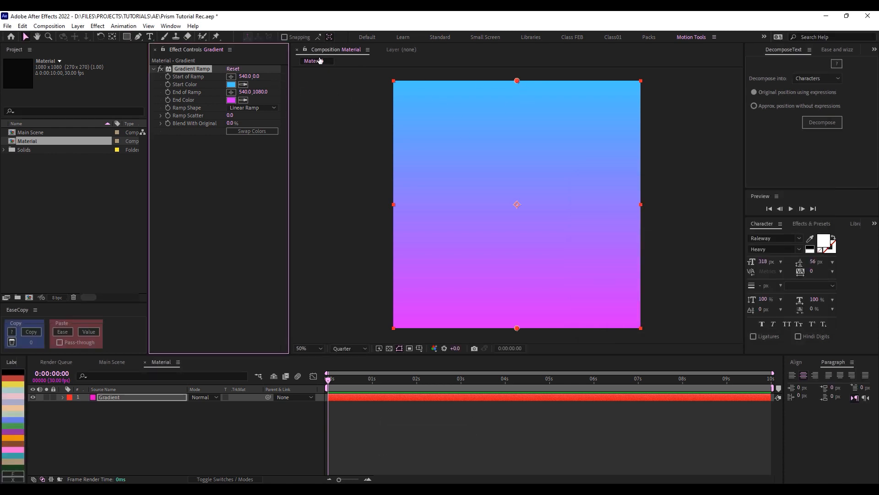
- Tighten the gradient by moving the ramp's start point to about 556, 238 and its end point to about 544, 926
{"action": "left_click", "coordinate": [518, 85]}
{"action": "left_click", "coordinate": [518, 88]}
{"action": "left_click", "coordinate": [191, 68]}
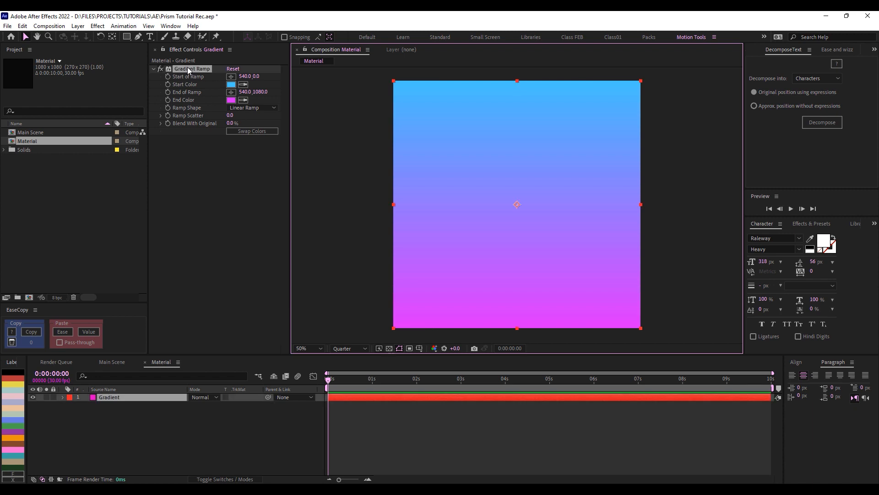
{"action": "left_click_drag", "start_coordinate": [519, 82], "coordinate": [522, 133]}
{"action": "left_click_drag", "start_coordinate": [517, 328], "coordinate": [517, 293]}
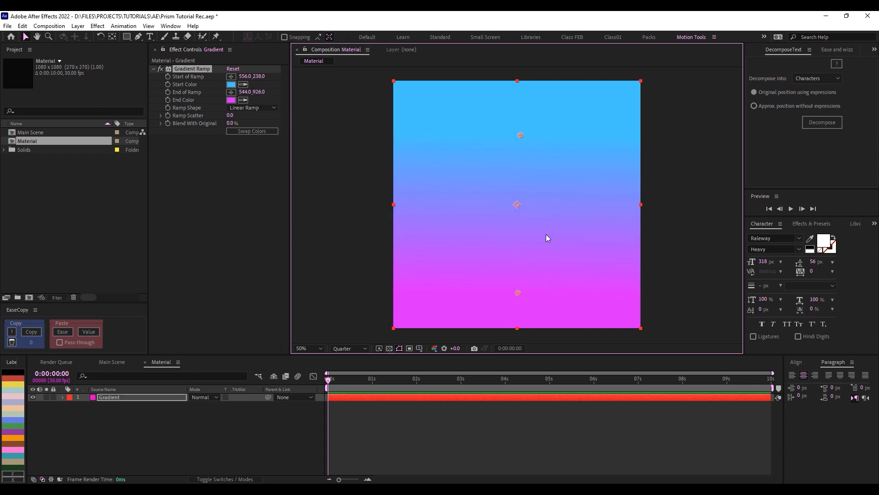
{"action": "left_click", "coordinate": [438, 415]}
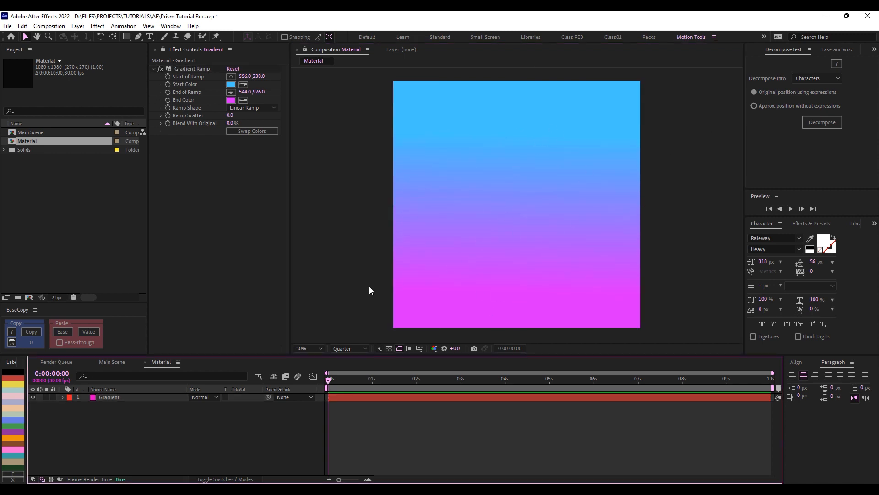
- Place the Material composition as a hidden layer beneath Element3D in Main Scene, and select the Element3D layer
{"action": "left_click", "coordinate": [114, 362]}
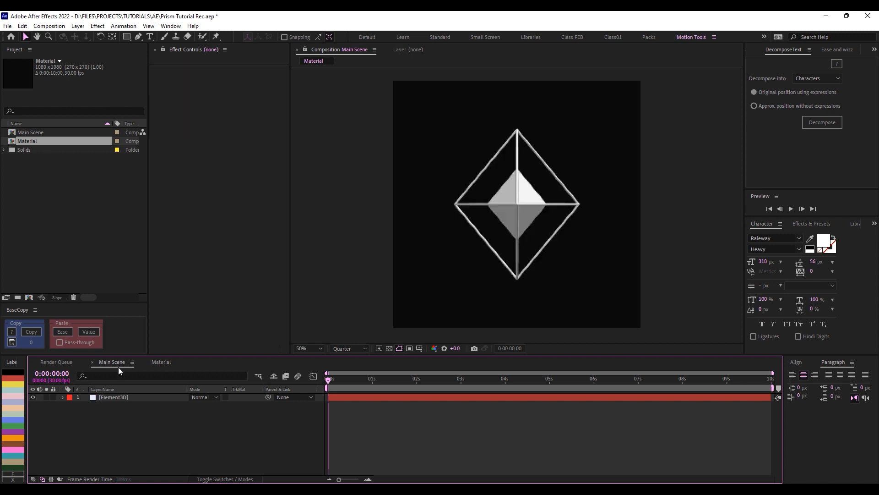
{"action": "left_click", "coordinate": [38, 174]}
{"action": "left_click", "coordinate": [31, 138]}
{"action": "left_click_drag", "start_coordinate": [33, 141], "coordinate": [118, 442]}
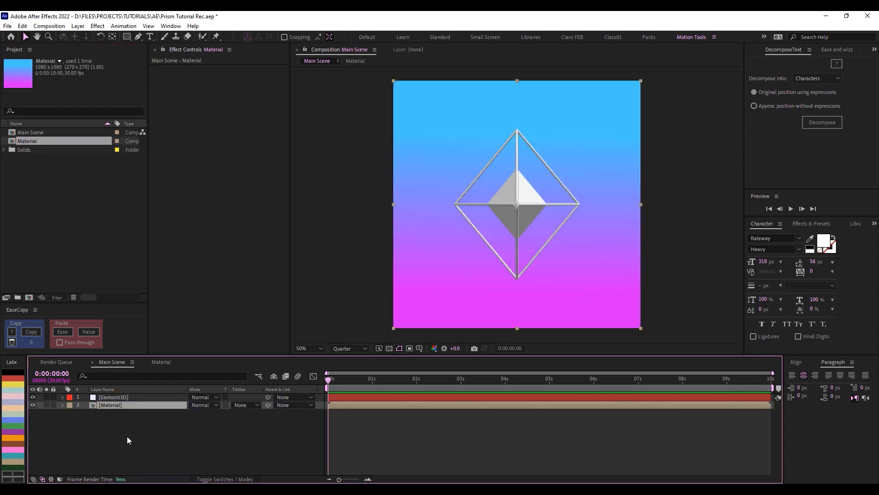
{"action": "left_click", "coordinate": [33, 405]}
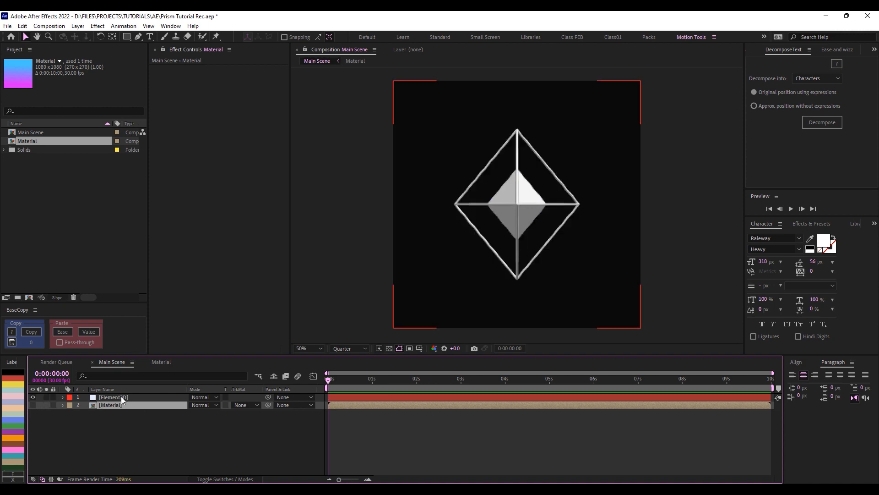
{"action": "left_click", "coordinate": [122, 398]}
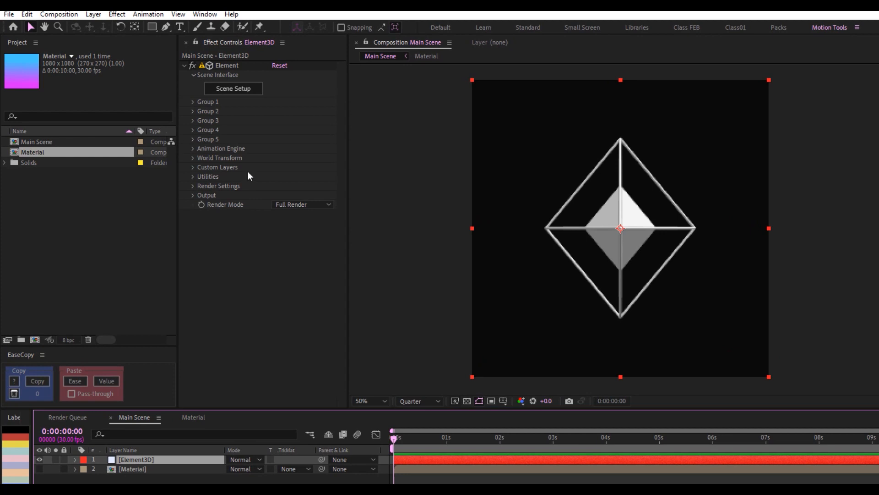
- Assign the Material composition as Layer 1 of the Element effect's custom texture maps
{"action": "left_click", "coordinate": [191, 166]}
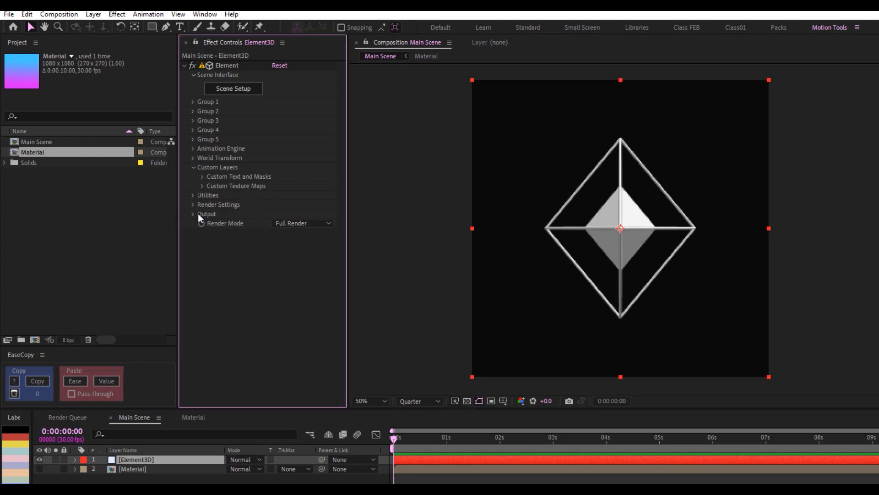
{"action": "left_click", "coordinate": [203, 186]}
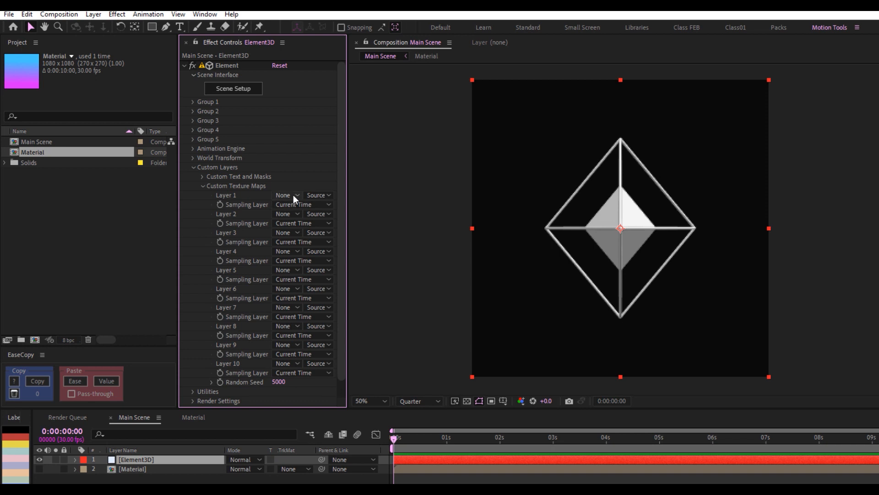
{"action": "left_click_drag", "start_coordinate": [348, 199], "coordinate": [388, 198]}
{"action": "left_click", "coordinate": [311, 195]}
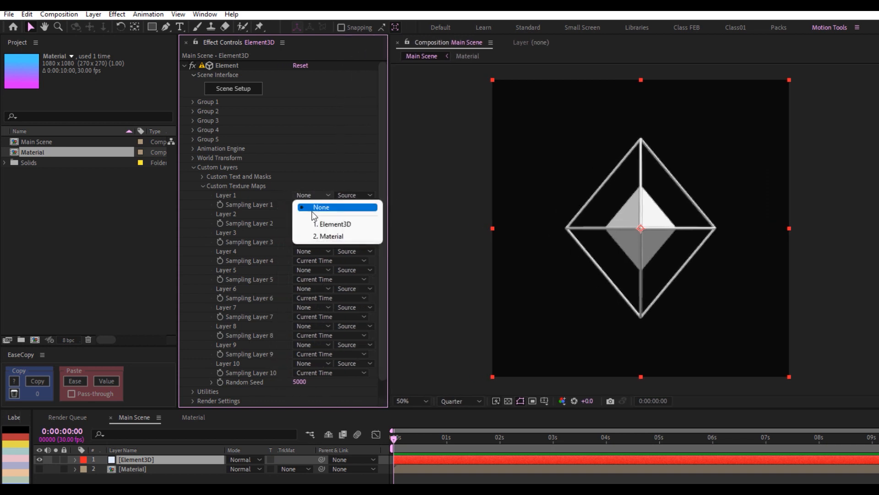
{"action": "left_click", "coordinate": [333, 236]}
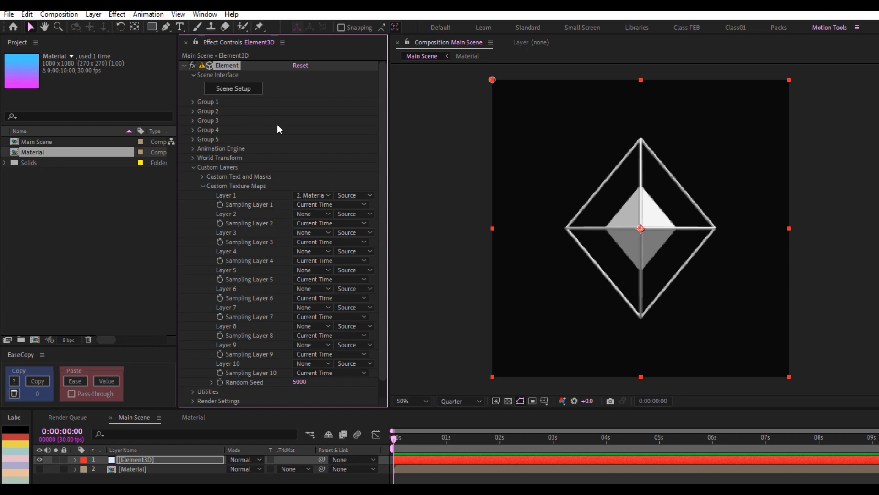
- In Element 3D's Scene Setup, duplicate the default material and apply the copy to the Prism_Inside mesh
{"action": "left_click", "coordinate": [234, 89]}
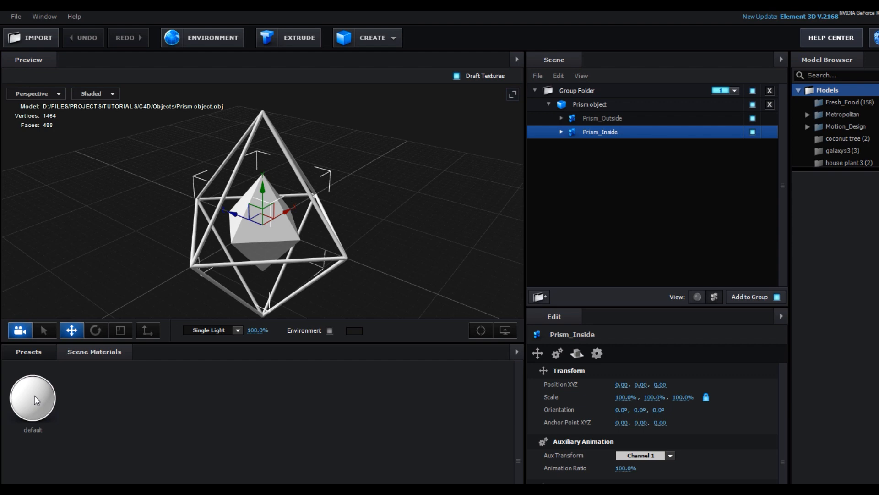
{"action": "left_click", "coordinate": [36, 398]}
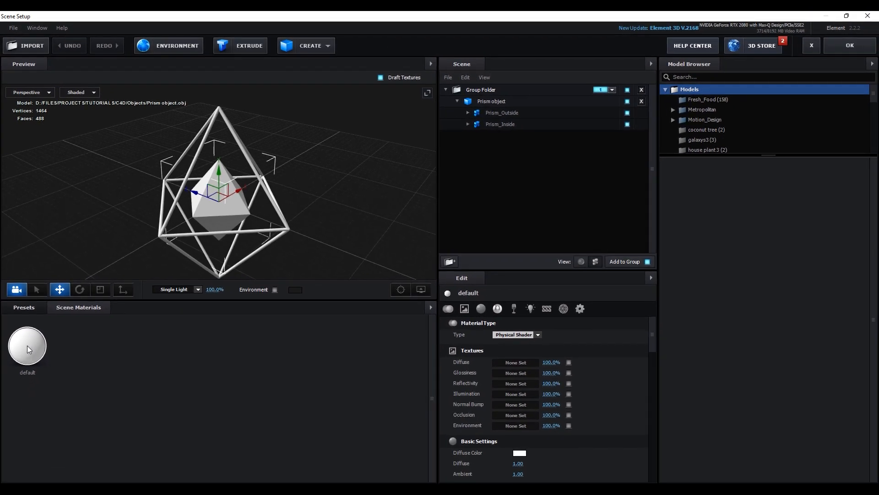
{"action": "right_click", "coordinate": [26, 346]}
{"action": "left_click", "coordinate": [67, 361]}
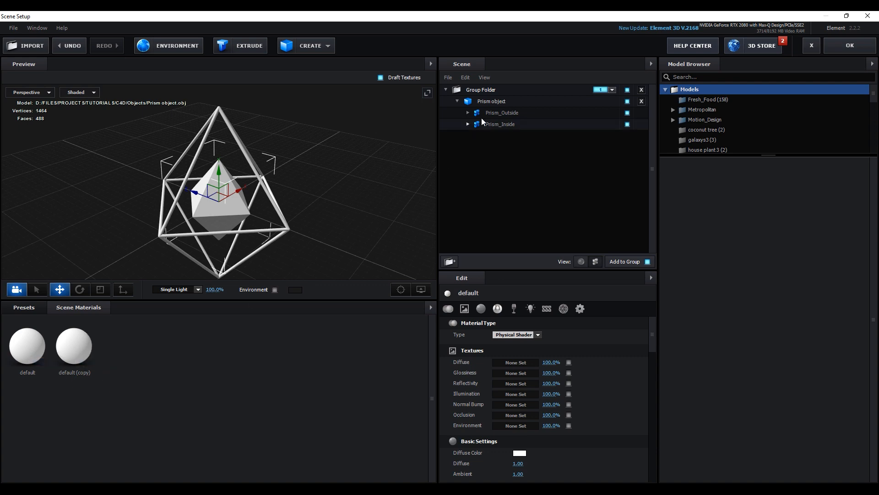
{"action": "left_click", "coordinate": [467, 123]}
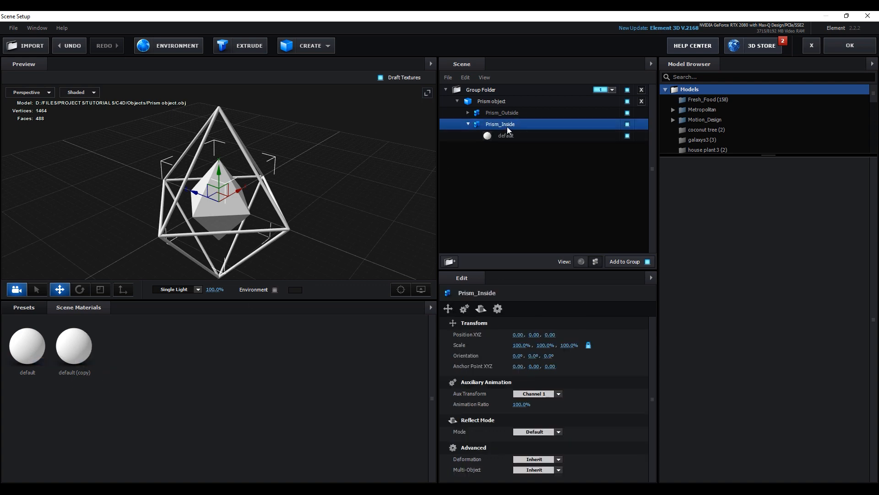
{"action": "left_click_drag", "start_coordinate": [68, 348], "coordinate": [510, 136]}
- Rename the copied material as Prism_inside_gradient
{"action": "left_click", "coordinate": [75, 362]}
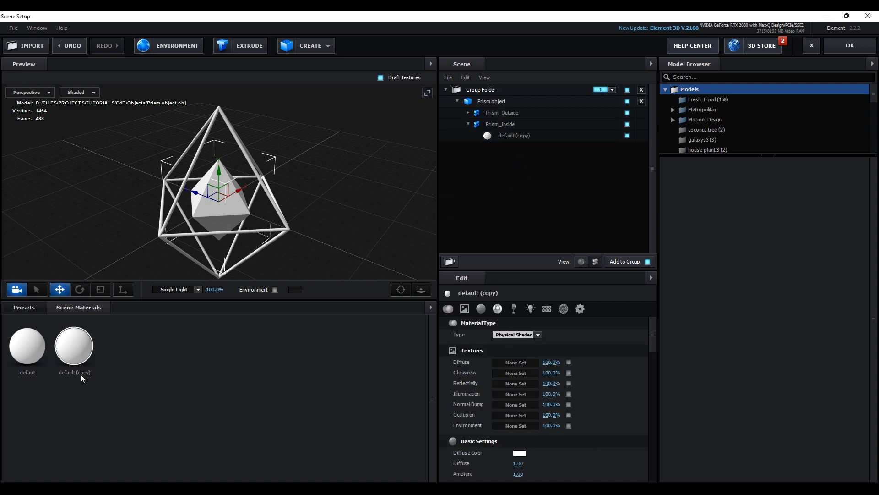
{"action": "right_click", "coordinate": [67, 345]}
{"action": "left_click", "coordinate": [120, 372]}
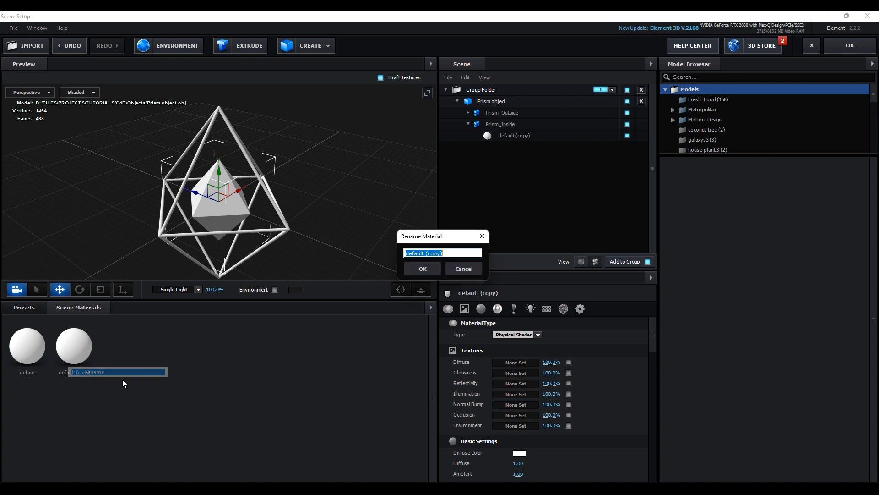
{"action": "type", "text": "Pris"}
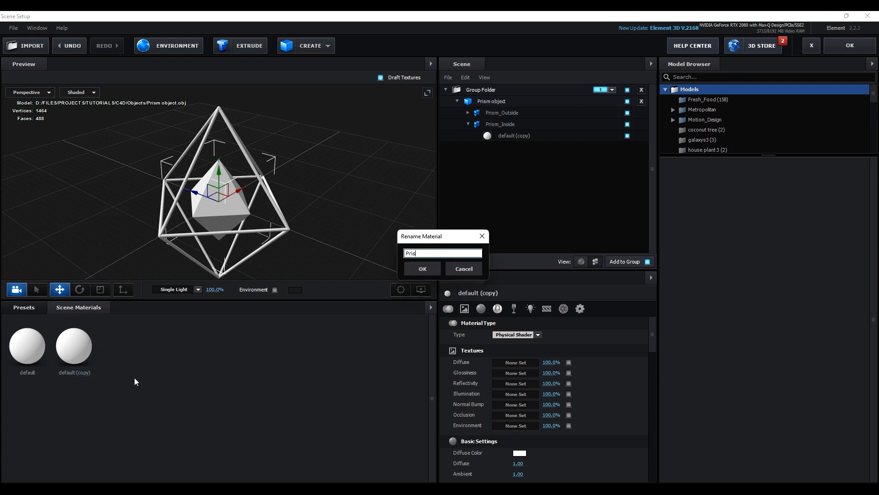
{"action": "type", "text": "m_inside_gradient"}
{"action": "left_click", "coordinate": [422, 269]}
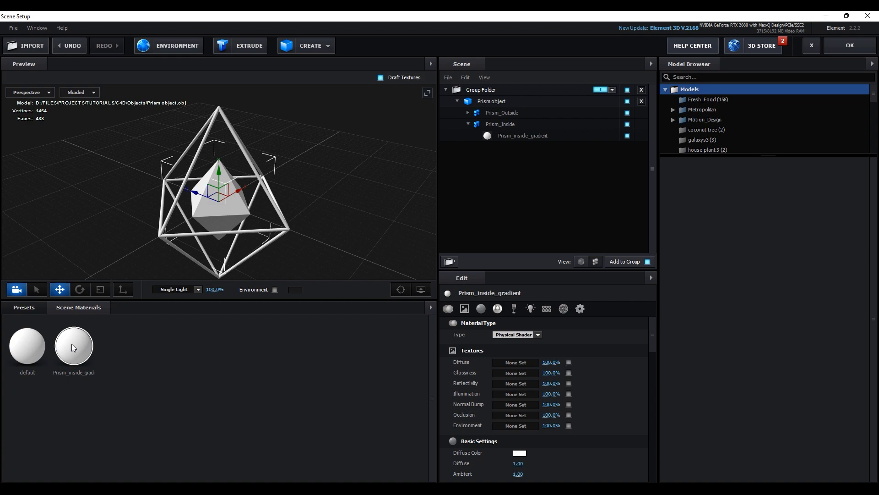
- Set the diffuse texture of Prism_inside_gradient to Custom Layer 1 [Material]
{"action": "scroll", "coordinate": [655, 334], "scroll_direction": "down", "scroll_amount": 3}
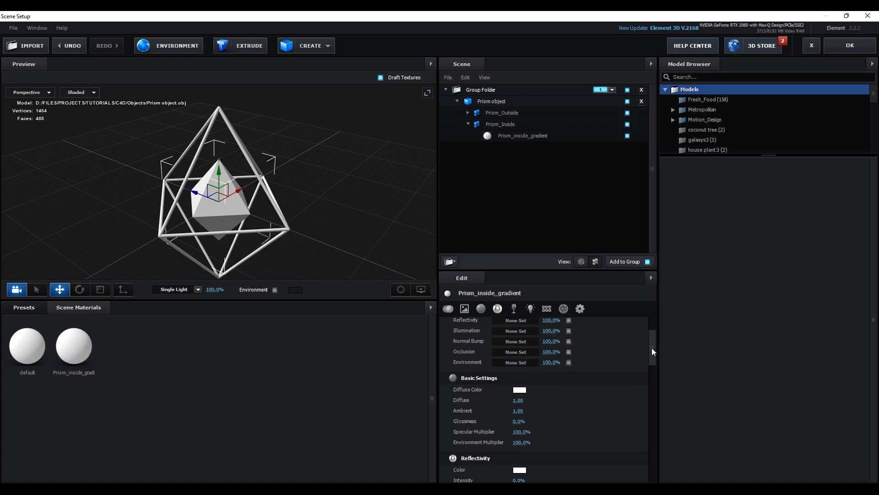
{"action": "scroll", "coordinate": [652, 347], "scroll_direction": "up", "scroll_amount": 2}
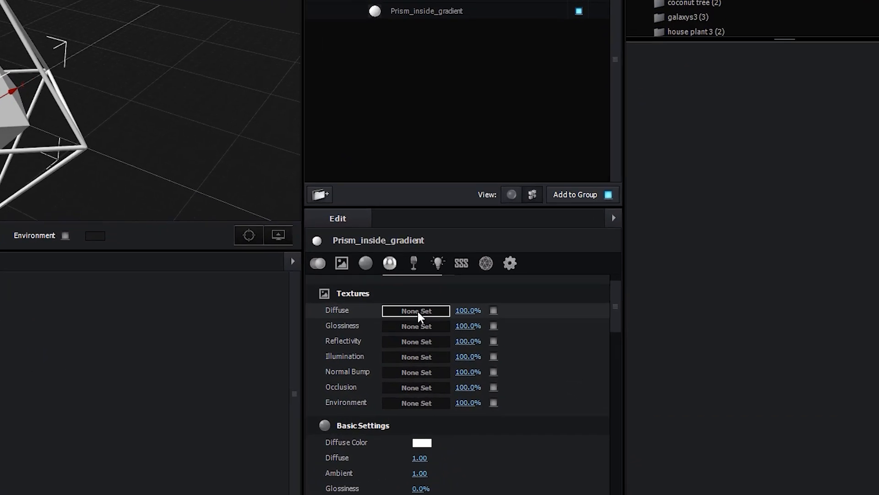
{"action": "left_click", "coordinate": [396, 304]}
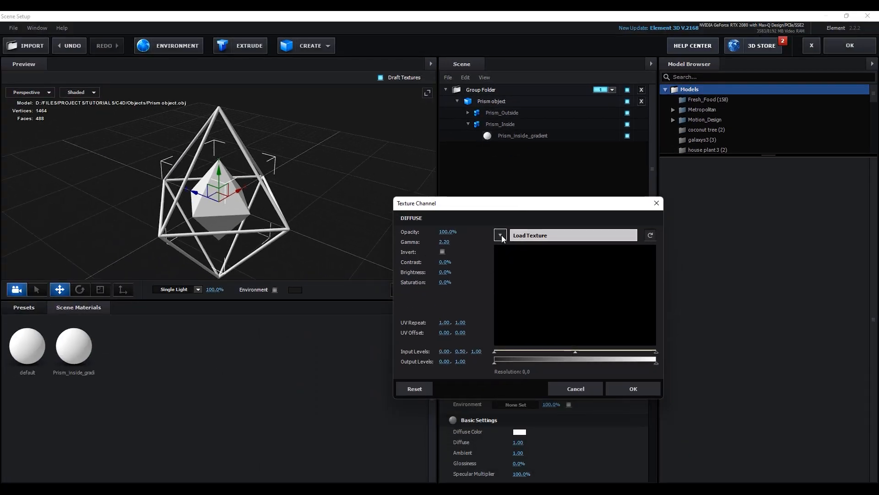
{"action": "left_click", "coordinate": [501, 235]}
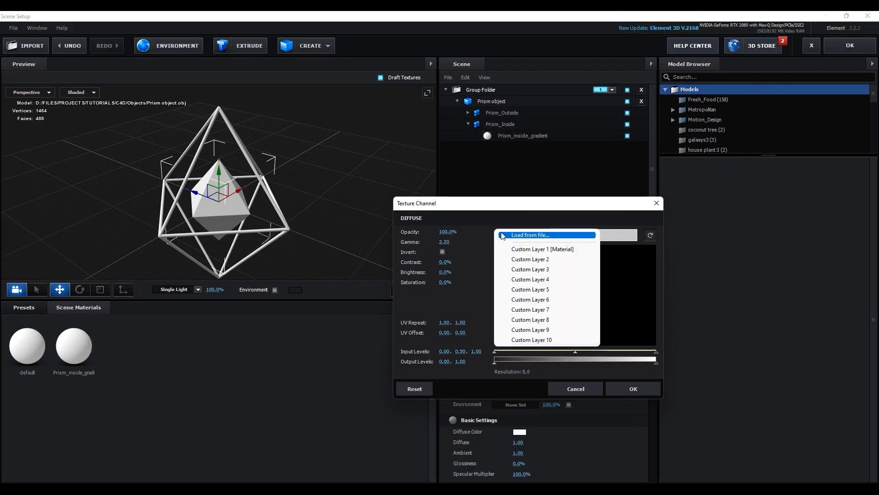
{"action": "left_click", "coordinate": [562, 251]}
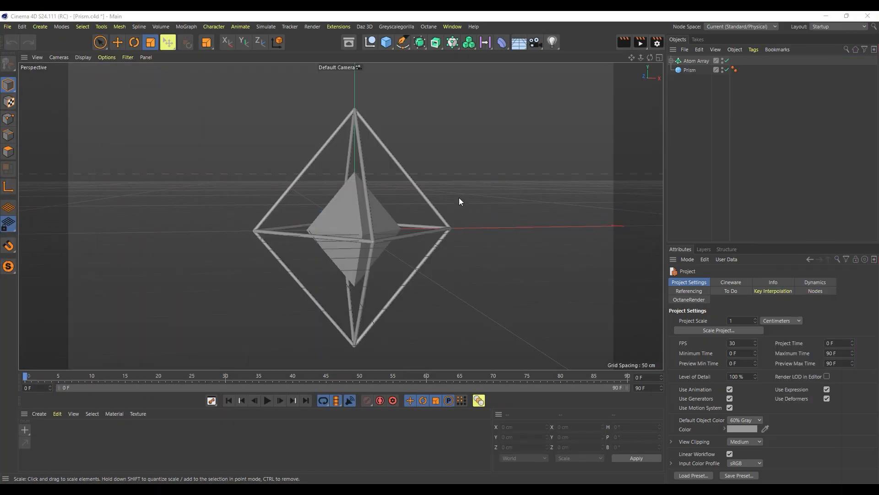
- In Cinema 4D, disable the Prism sphere and export the remaining wireframe in Wavefront OBJ format as Prism Stroke.obj
{"action": "left_click", "coordinate": [690, 70]}
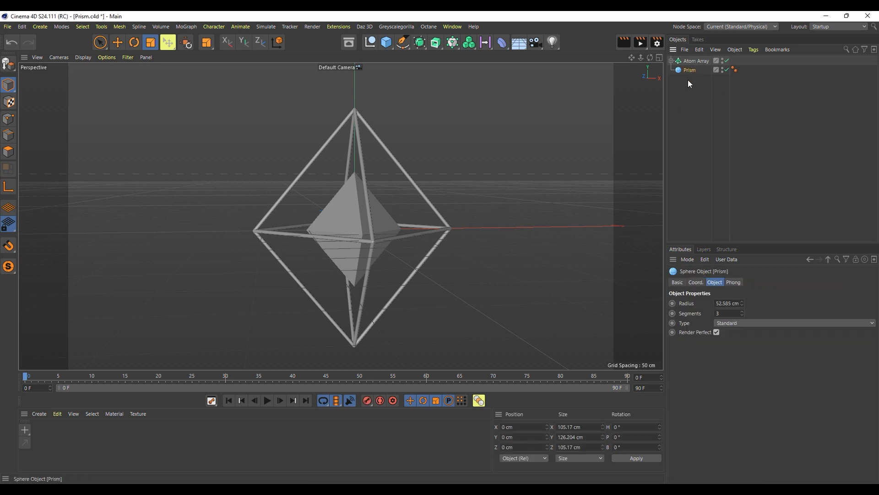
{"action": "left_click", "coordinate": [728, 70]}
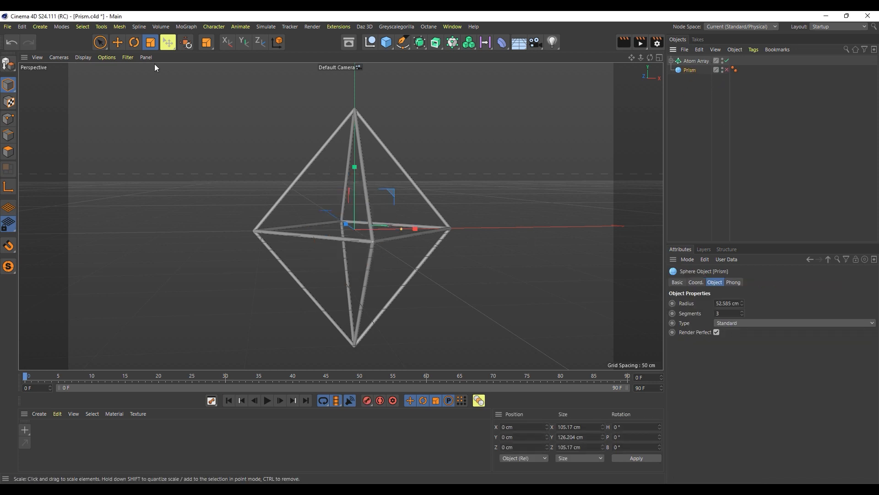
{"action": "left_click", "coordinate": [9, 30]}
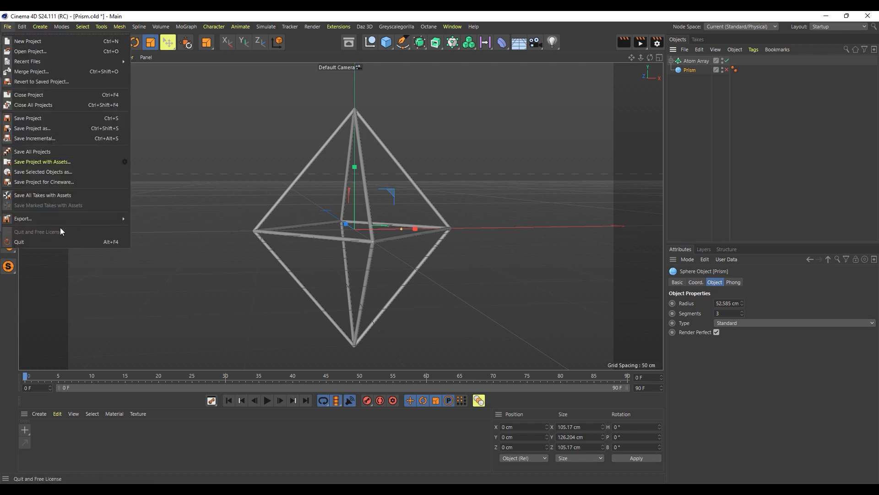
{"action": "mouse_move", "coordinate": [115, 224]}
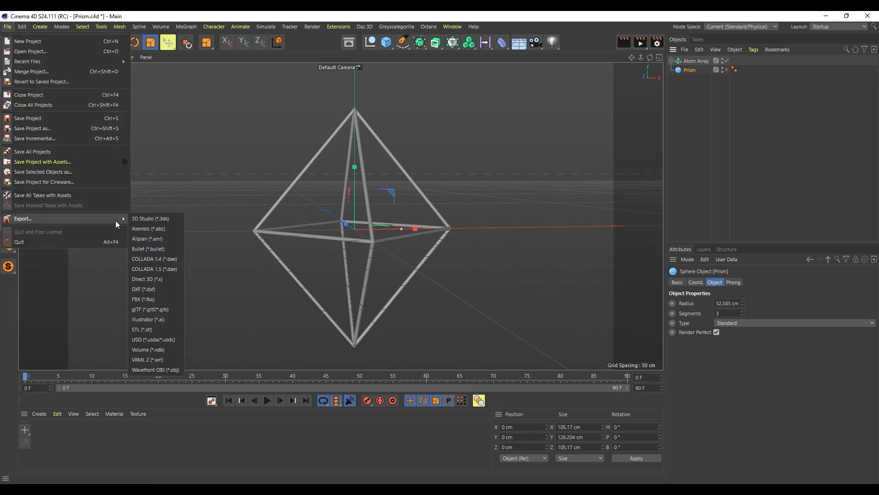
{"action": "left_click", "coordinate": [155, 370]}
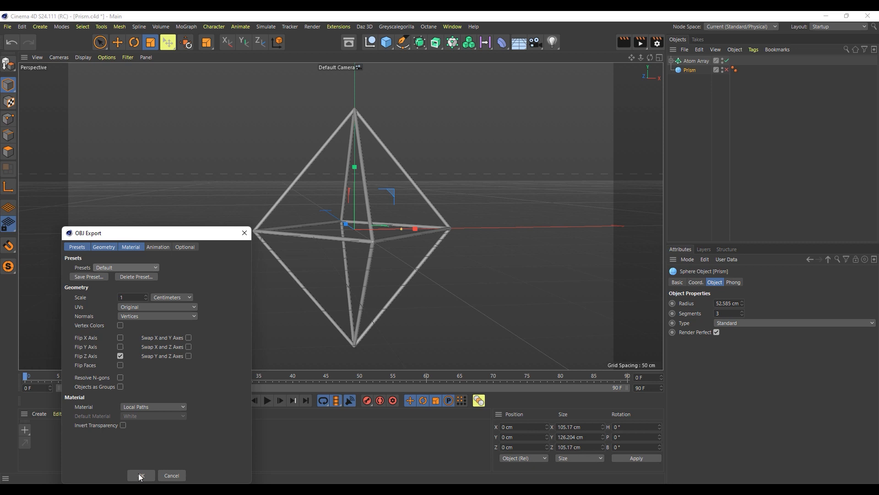
{"action": "left_click", "coordinate": [141, 476]}
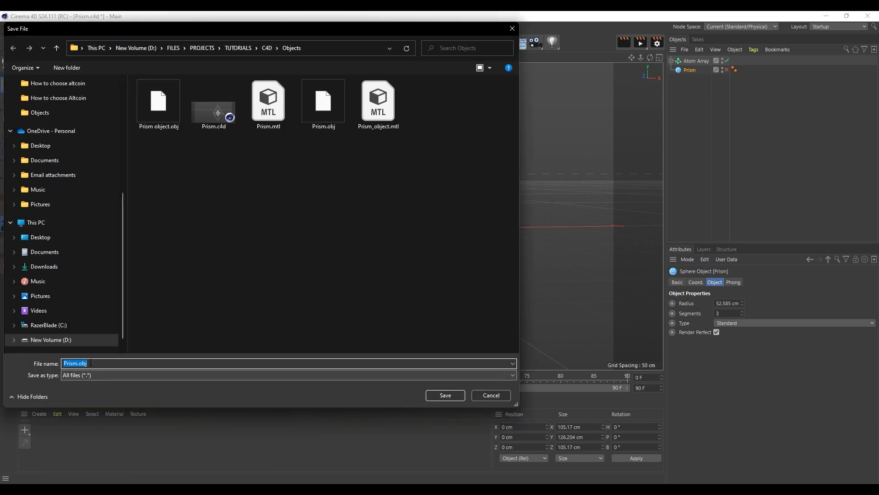
{"action": "left_click", "coordinate": [80, 362]}
{"action": "type", "text": "Lines"}
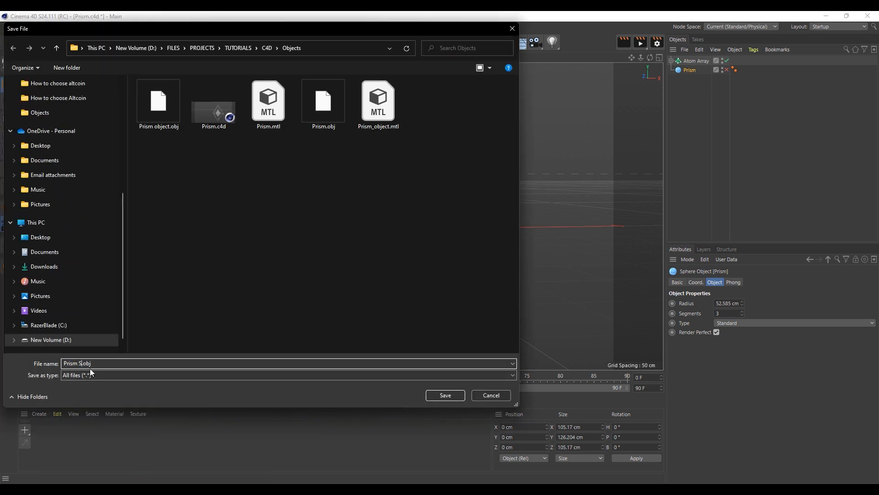
{"action": "left_click", "coordinate": [449, 397]}
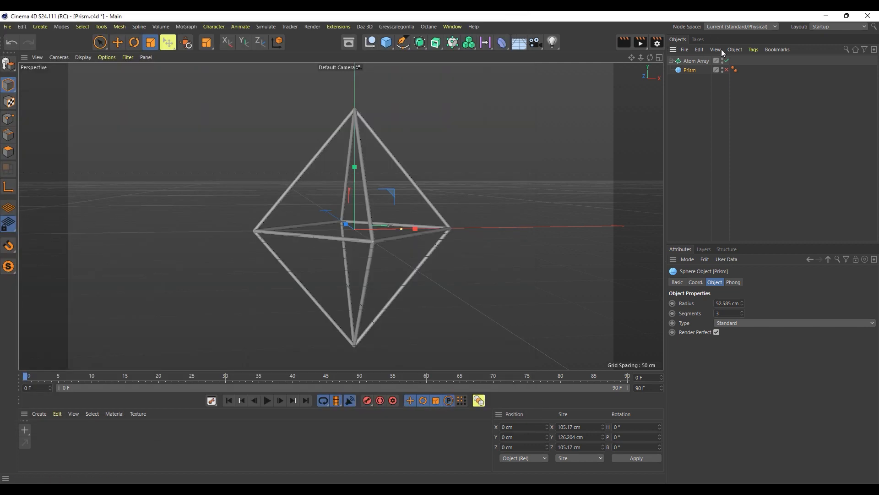
- Re-enable the Prism sphere, disable the Atom Array, and export the solid in Wavefront OBJ format as Prism Inside.obj
{"action": "left_click", "coordinate": [728, 70]}
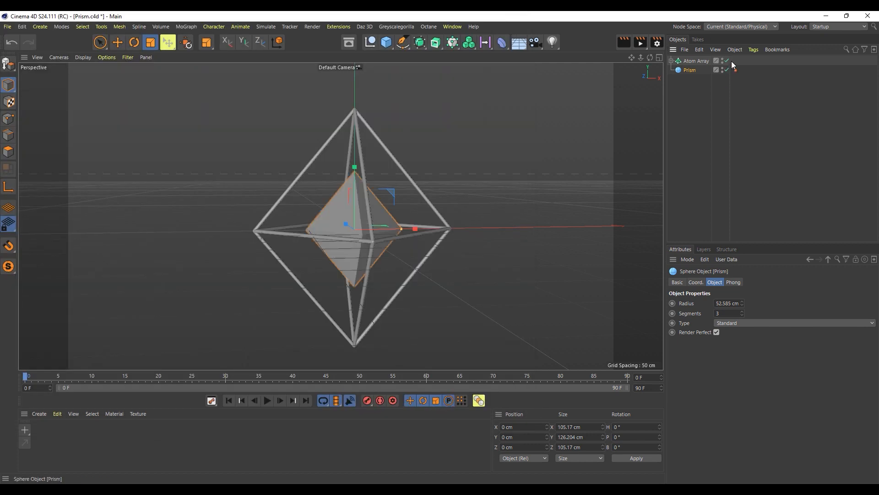
{"action": "left_click", "coordinate": [726, 61]}
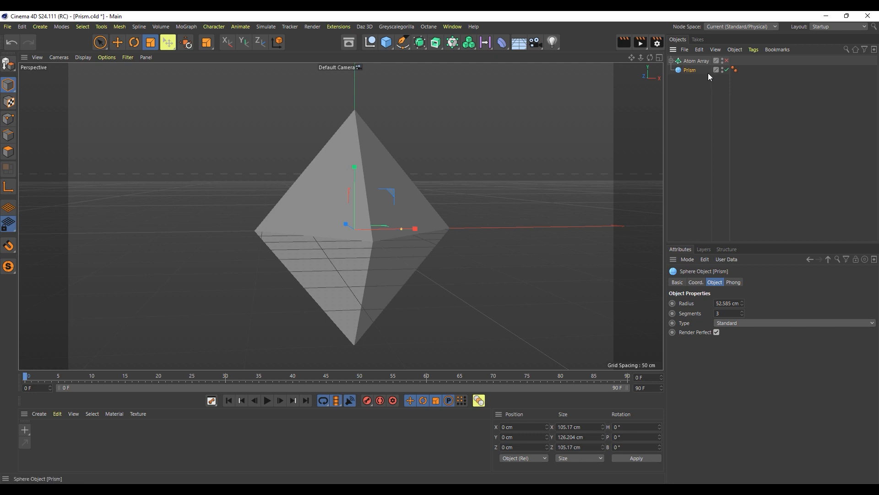
{"action": "left_click", "coordinate": [7, 26]}
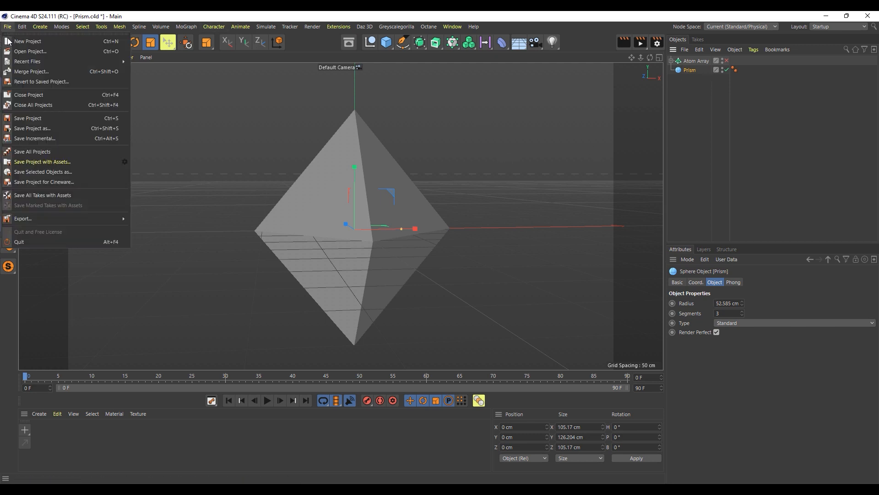
{"action": "mouse_move", "coordinate": [63, 219]}
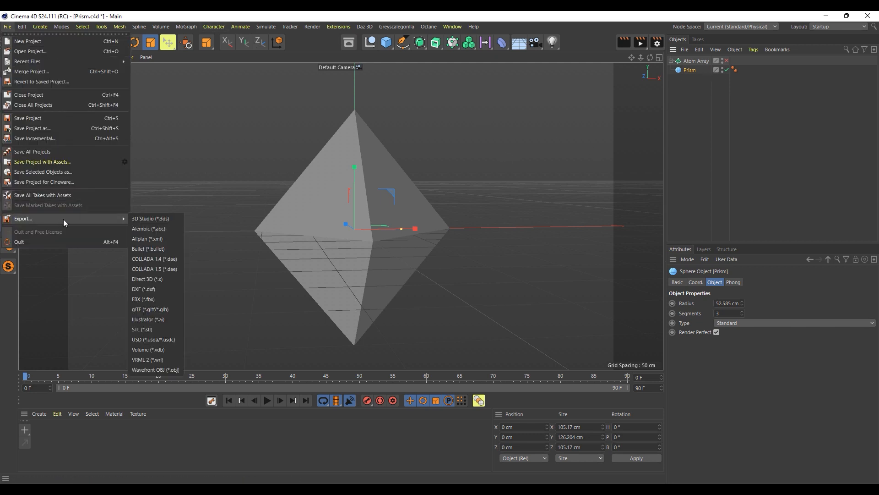
{"action": "left_click", "coordinate": [154, 370]}
{"action": "left_click", "coordinate": [138, 475]}
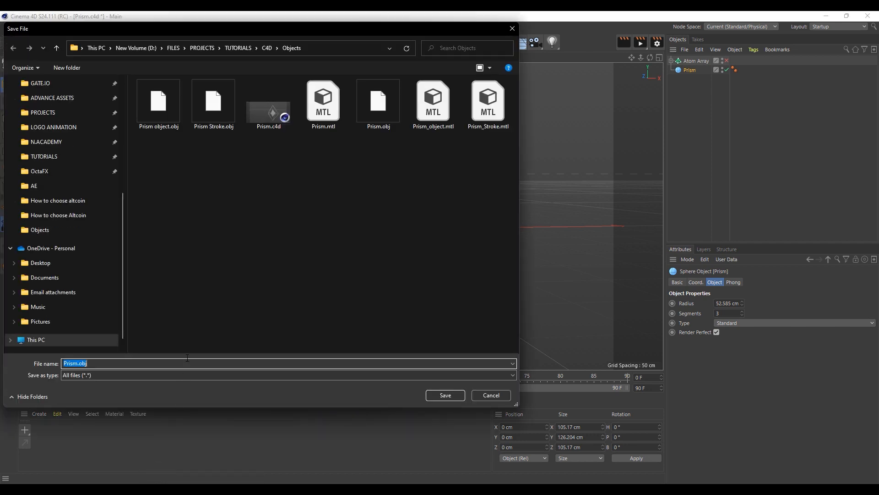
{"action": "key", "text": "Right"}
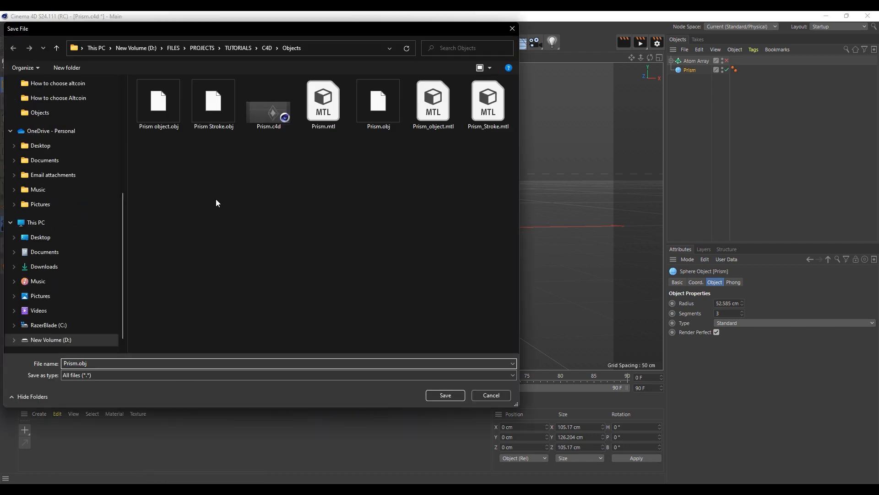
{"action": "type", "text": "Inside"}
{"action": "left_click", "coordinate": [448, 394]}
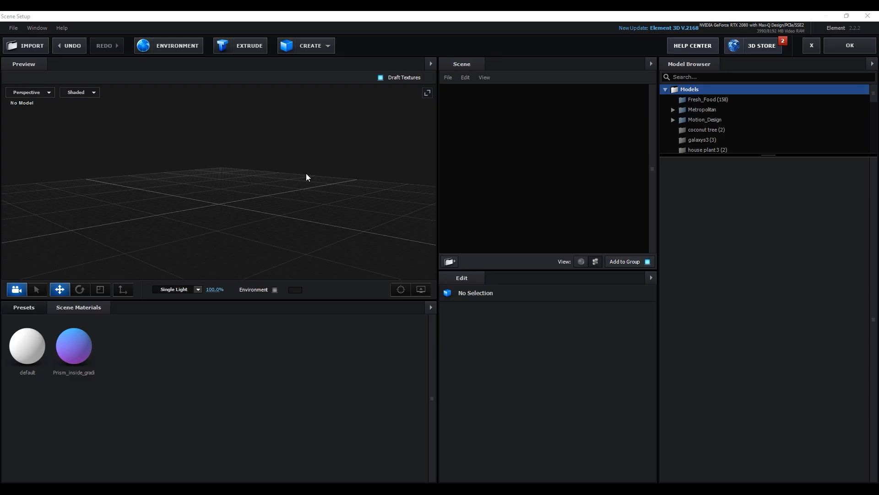
- Import Prism Stroke.obj into the emptied Element 3D scene with the default import preferences
{"action": "left_click", "coordinate": [26, 45]}
{"action": "left_click", "coordinate": [262, 108]}
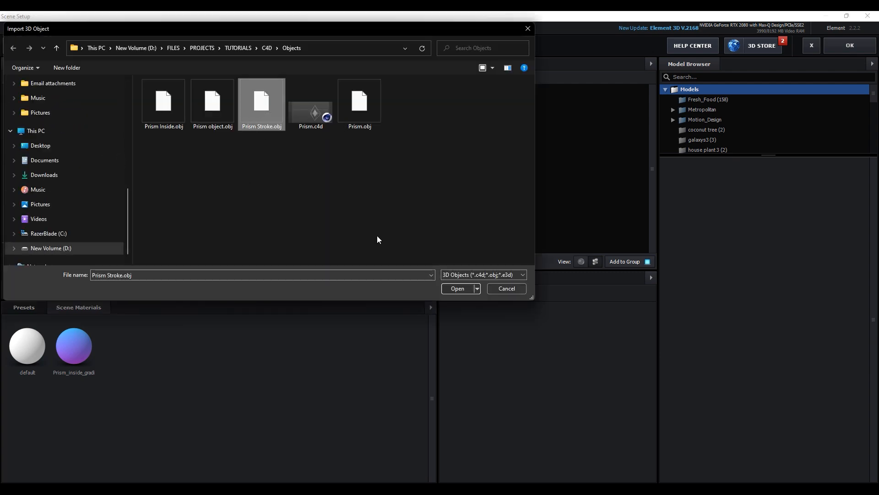
{"action": "left_click", "coordinate": [457, 288]}
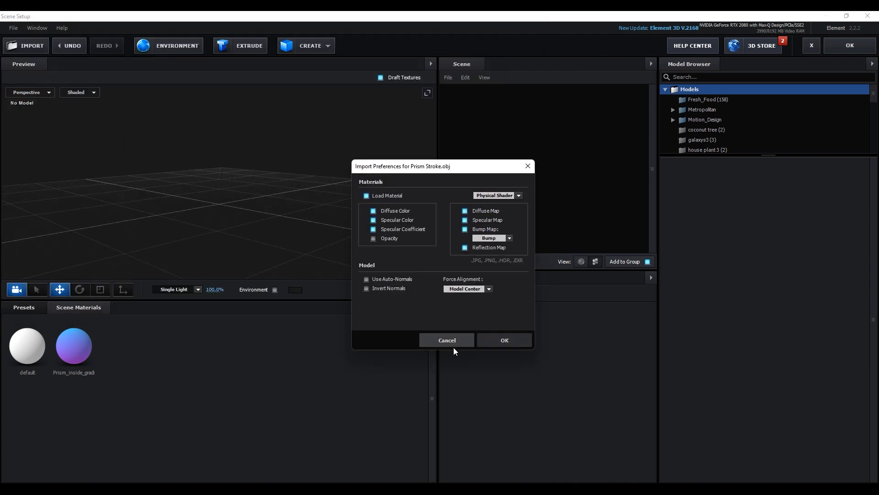
{"action": "left_click", "coordinate": [497, 342]}
{"action": "mouse_move", "coordinate": [383, 193]}
{"action": "left_mouse_down"}
{"action": "mouse_move", "coordinate": [339, 214]}
{"action": "mouse_move", "coordinate": [379, 204]}
{"action": "mouse_move", "coordinate": [365, 179]}
{"action": "left_mouse_up"}
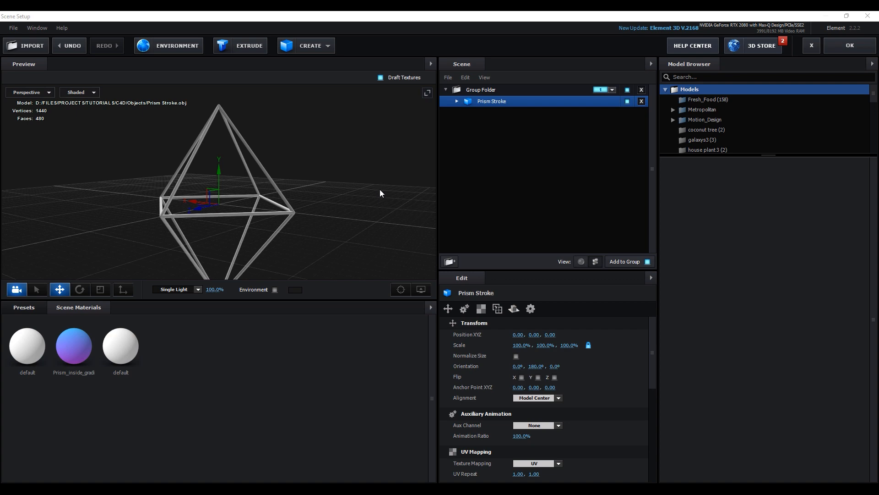
- Import Prism Inside.obj into the Element 3D scene with the default import preferences
{"action": "left_click", "coordinate": [30, 46]}
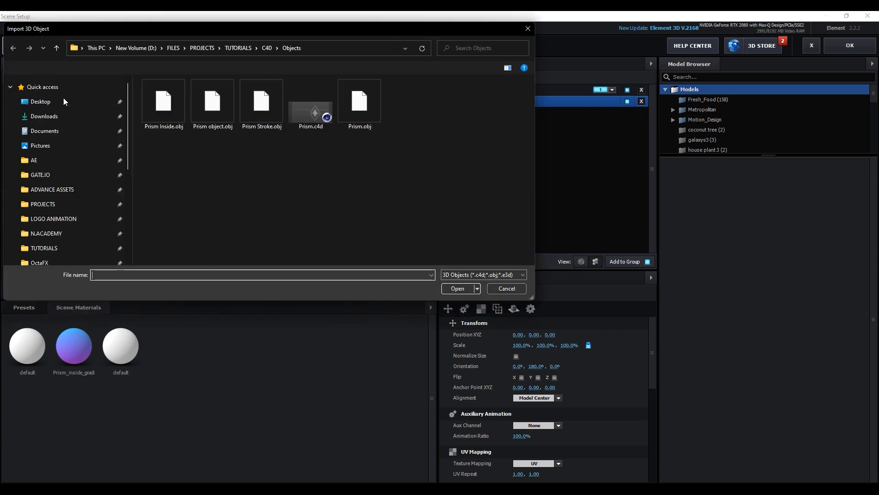
{"action": "left_click", "coordinate": [165, 106]}
{"action": "left_click", "coordinate": [466, 287]}
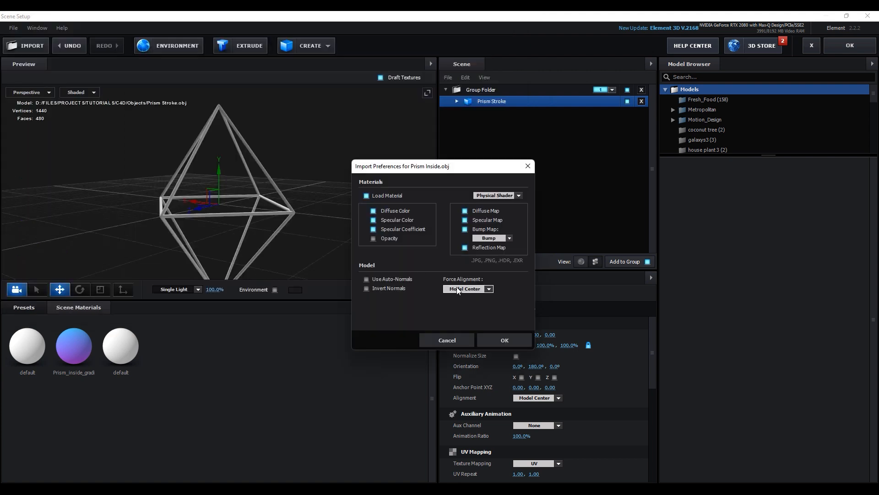
{"action": "left_click", "coordinate": [505, 340]}
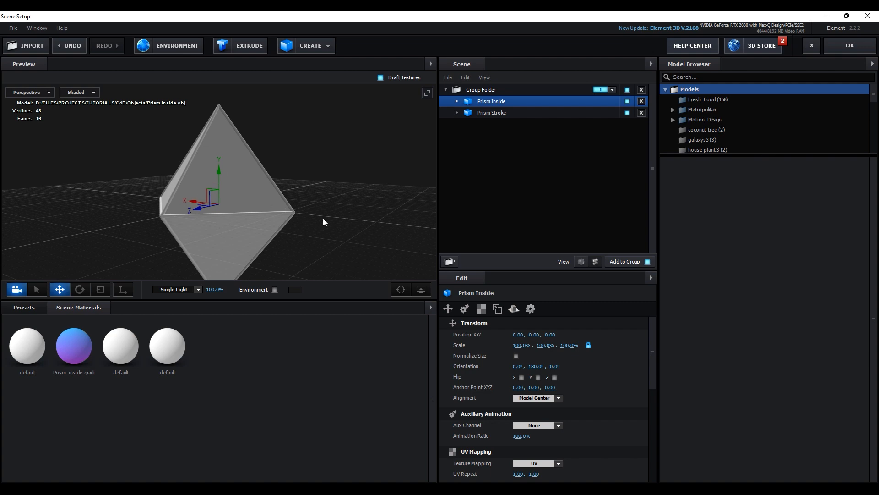
- Scale Prism Inside uniformly to 50% and move it below Prism Stroke in the group folder
{"action": "left_click_drag", "start_coordinate": [342, 227], "coordinate": [437, 211]}
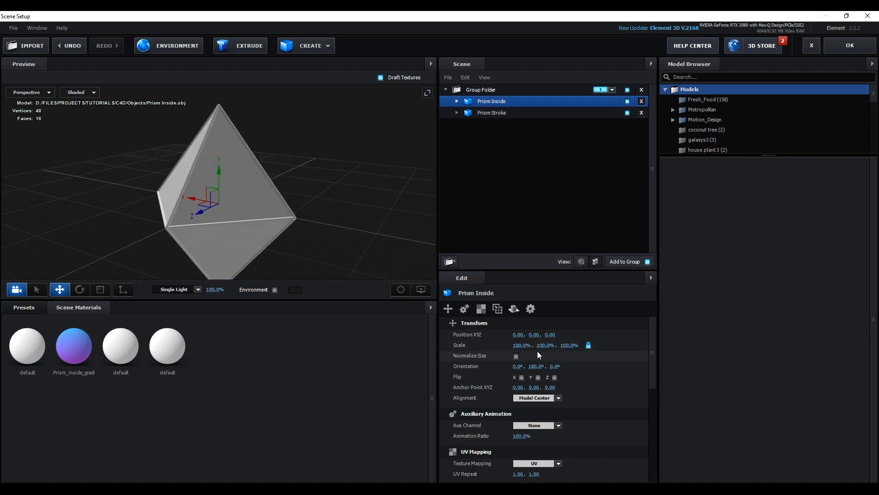
{"action": "left_click_drag", "start_coordinate": [567, 345], "coordinate": [563, 347]}
{"action": "left_click", "coordinate": [563, 347]}
{"action": "left_click", "coordinate": [483, 113]}
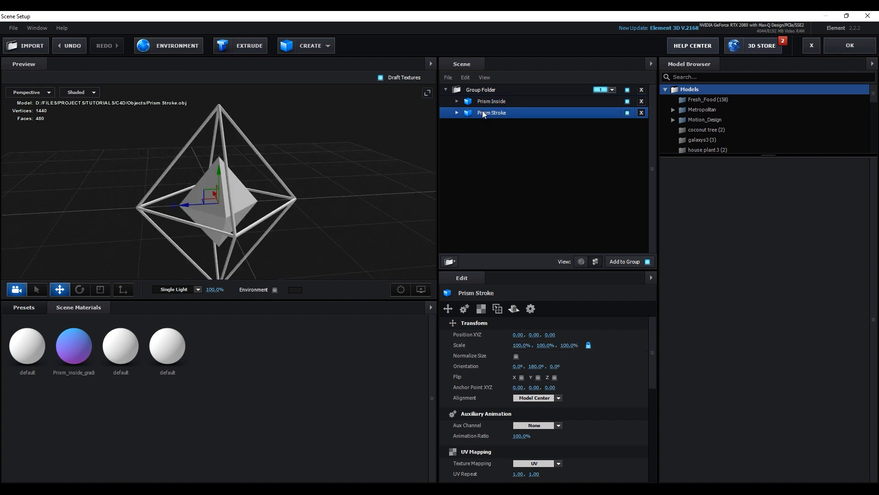
{"action": "left_click", "coordinate": [493, 100]}
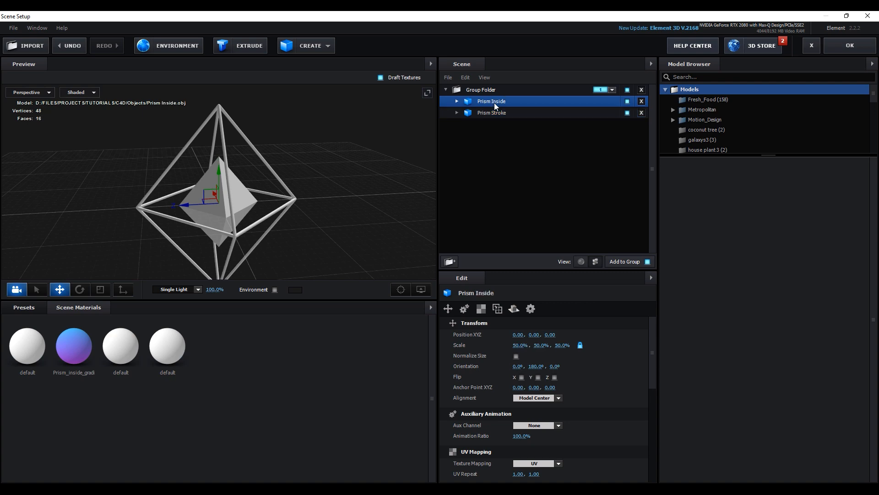
{"action": "left_click_drag", "start_coordinate": [490, 101], "coordinate": [492, 123]}
{"action": "left_click_drag", "start_coordinate": [354, 201], "coordinate": [329, 209]}
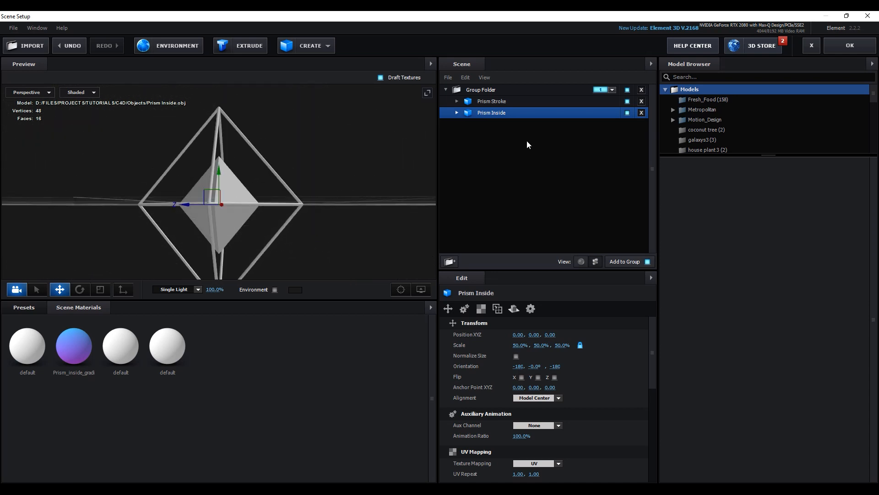
- Expand Prism Inside and switch Prism Inside_0 off and on to examine the model's two parts
{"action": "left_click", "coordinate": [457, 114]}
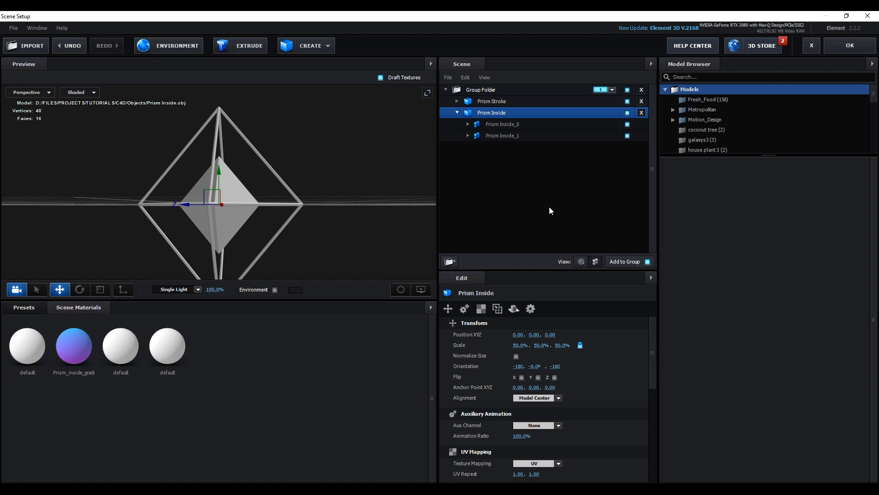
{"action": "left_click", "coordinate": [498, 129]}
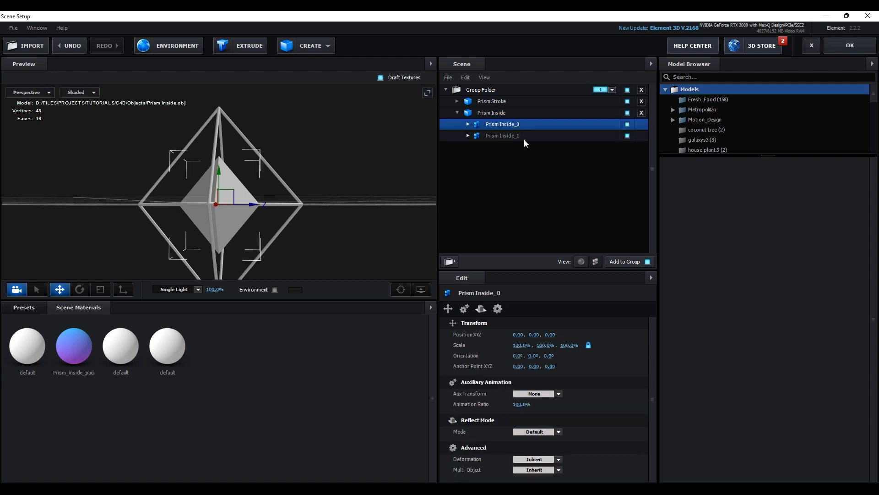
{"action": "left_click", "coordinate": [627, 124]}
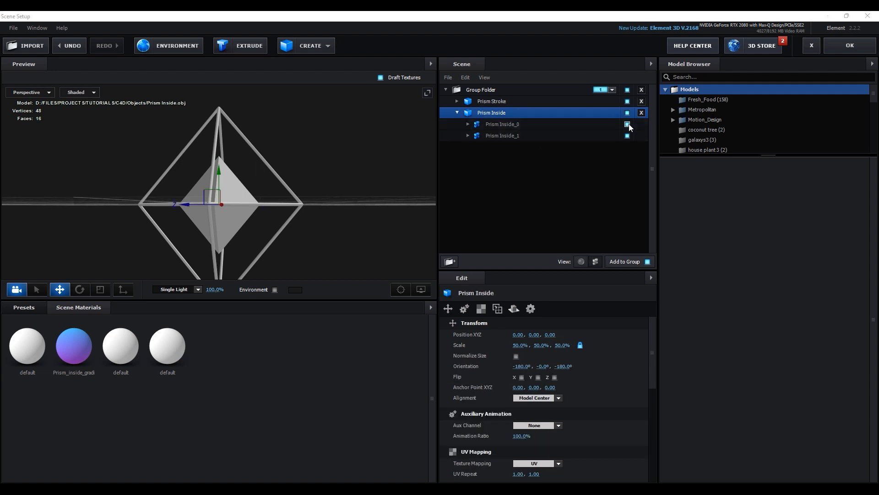
{"action": "left_click", "coordinate": [627, 124]}
{"action": "left_click", "coordinate": [627, 124]}
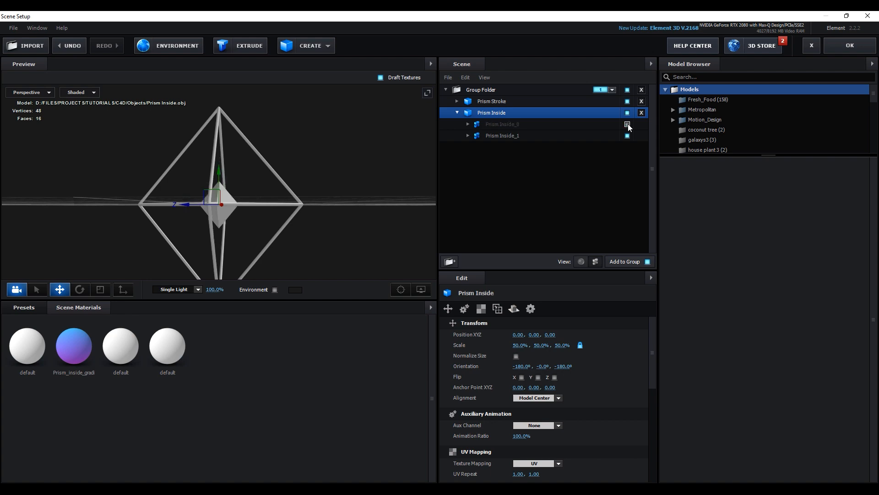
{"action": "left_click", "coordinate": [628, 124]}
{"action": "left_click", "coordinate": [628, 125]}
{"action": "left_click", "coordinate": [627, 124]}
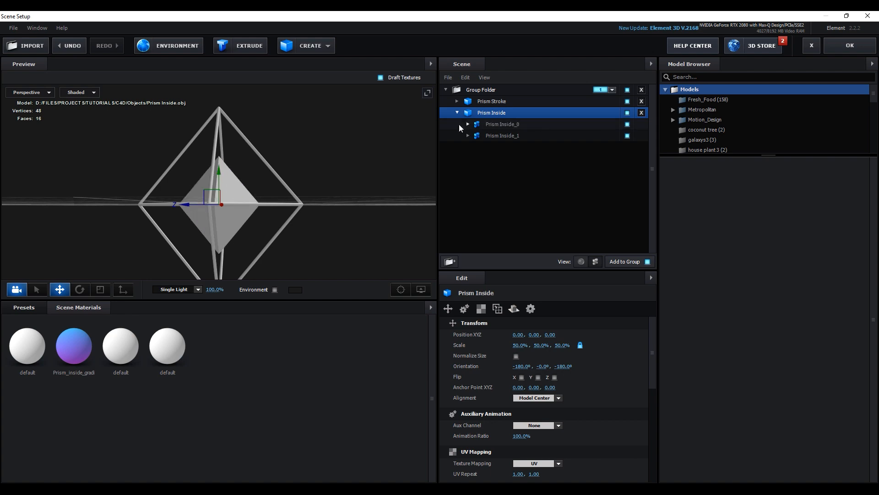
{"action": "left_click_drag", "start_coordinate": [384, 164], "coordinate": [321, 176]}
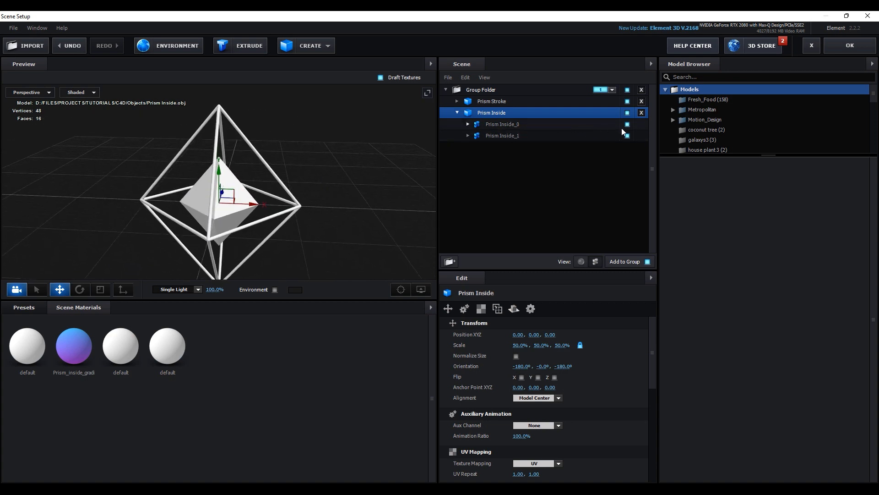
- Set the Aux Transform of Prism Inside_0 to Channel 1
{"action": "left_click", "coordinate": [506, 124]}
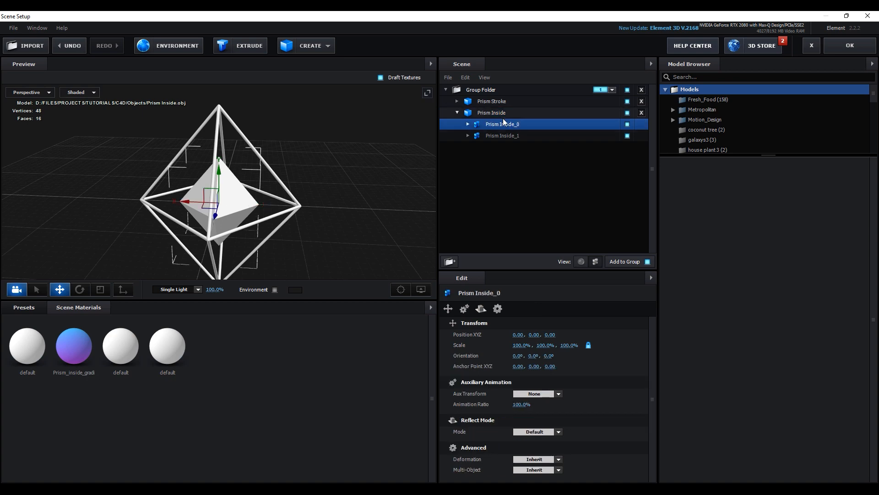
{"action": "left_click", "coordinate": [559, 394]}
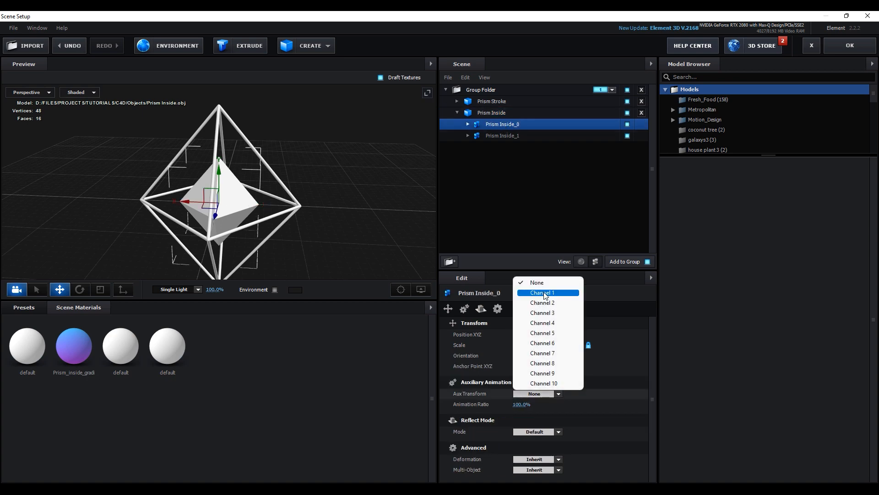
{"action": "left_click", "coordinate": [545, 294]}
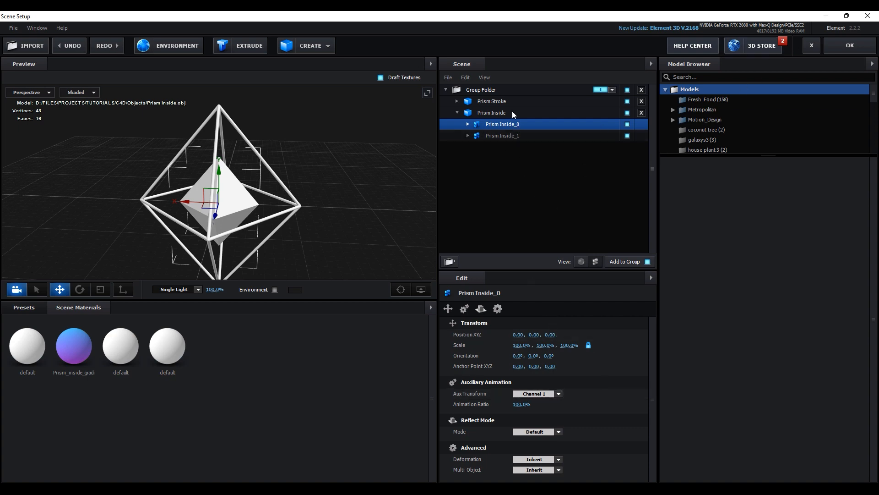
- Apply the Prism_inside_gradient material to Prism Inside and accept the scene setup
{"action": "left_click", "coordinate": [73, 348]}
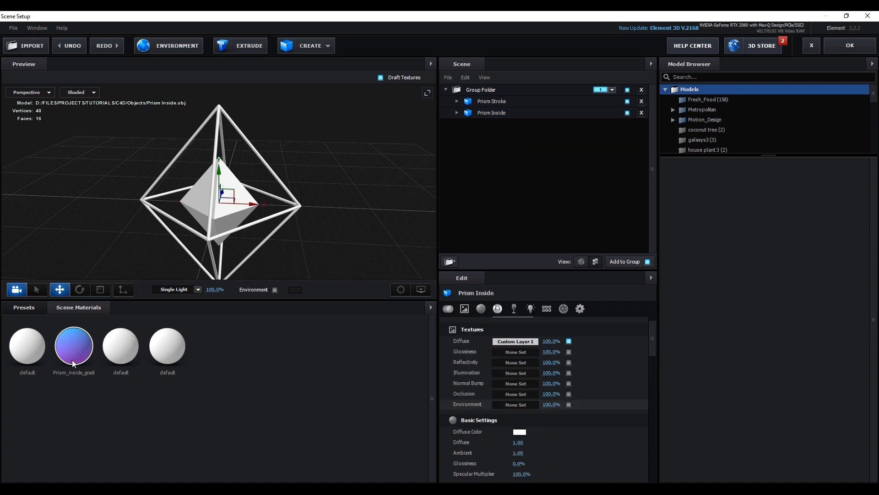
{"action": "left_click_drag", "start_coordinate": [64, 339], "coordinate": [497, 114]}
{"action": "left_click_drag", "start_coordinate": [389, 197], "coordinate": [299, 202]}
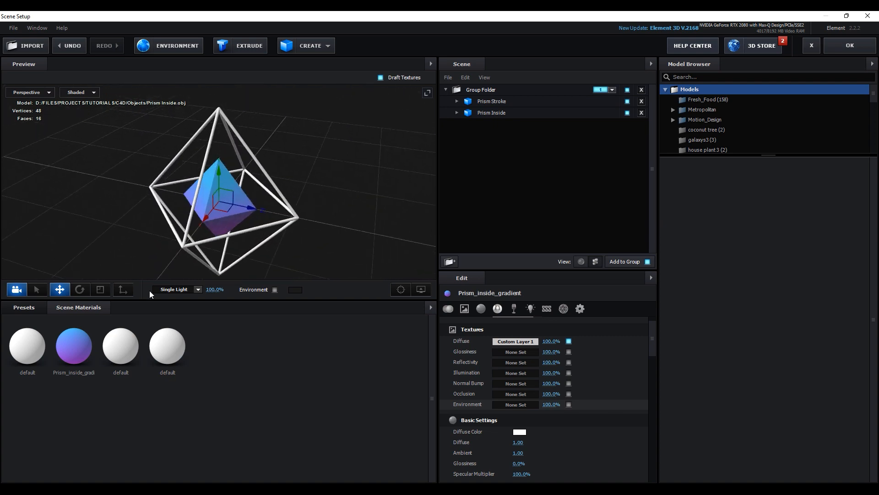
{"action": "left_click_drag", "start_coordinate": [163, 275], "coordinate": [239, 182]}
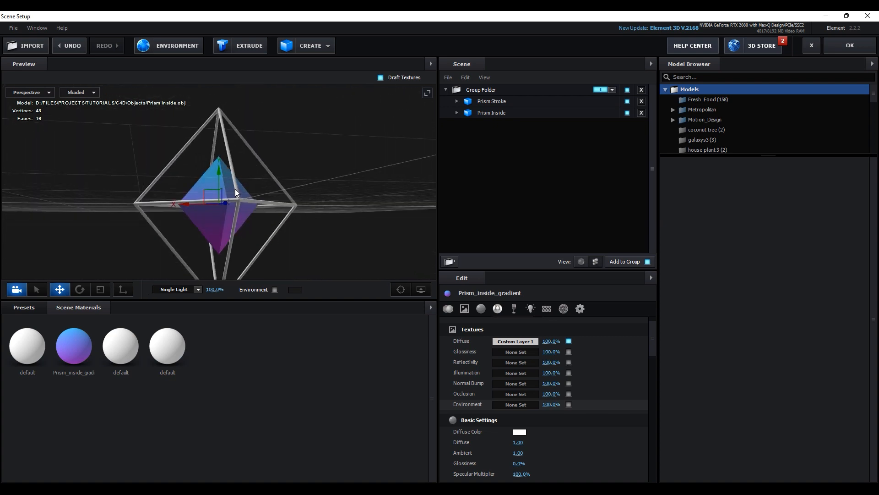
{"action": "left_click", "coordinate": [860, 46]}
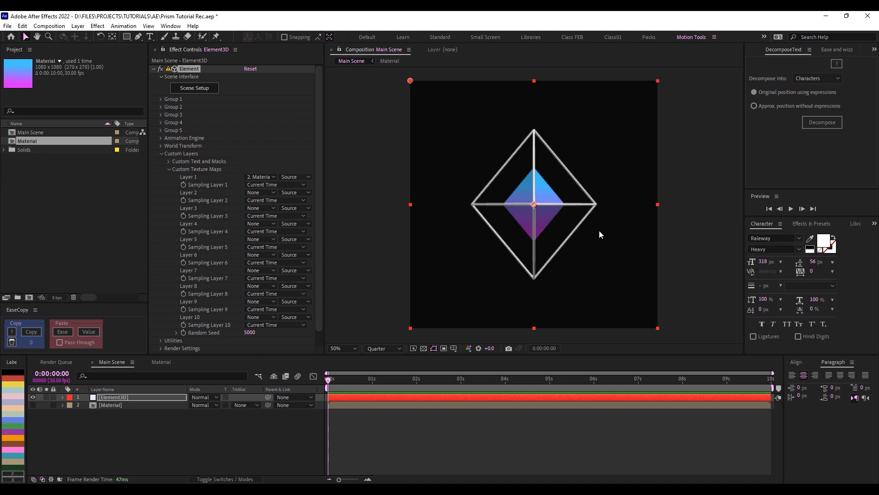
- Create a purple 1080 x 1080 px solid named BG in Main Scene and place it beneath all other layers
{"action": "left_click", "coordinate": [545, 418]}
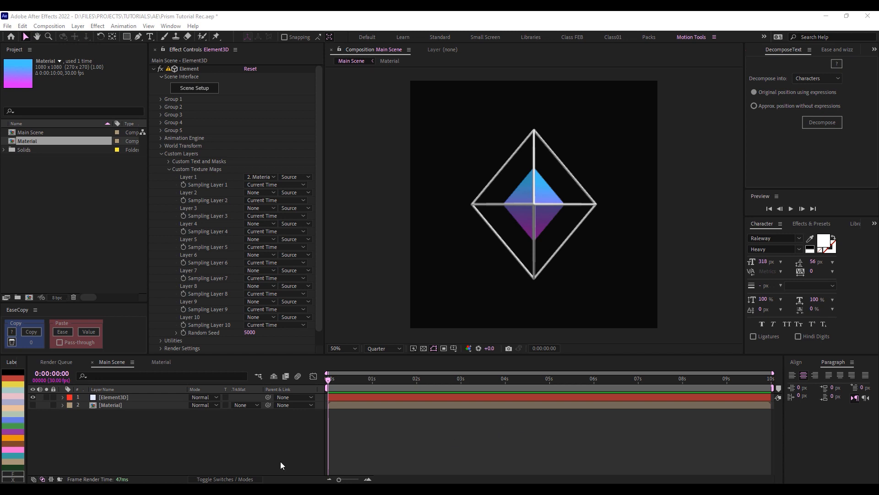
{"action": "right_click", "coordinate": [120, 436]}
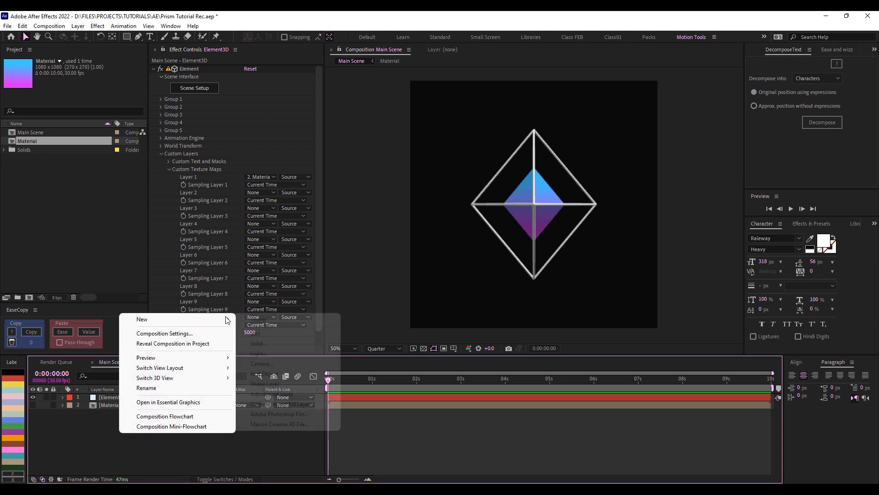
{"action": "mouse_move", "coordinate": [190, 321]}
{"action": "left_click", "coordinate": [269, 345]}
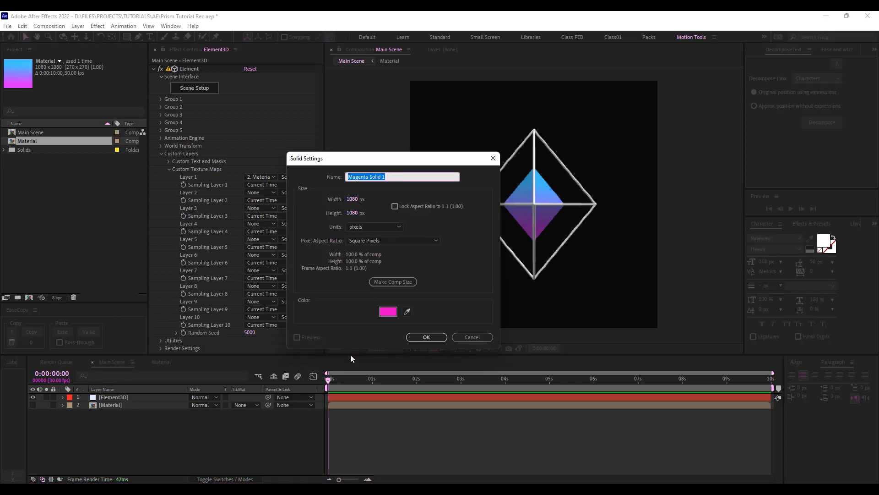
{"action": "type", "text": "BG"}
{"action": "left_click", "coordinate": [388, 311]}
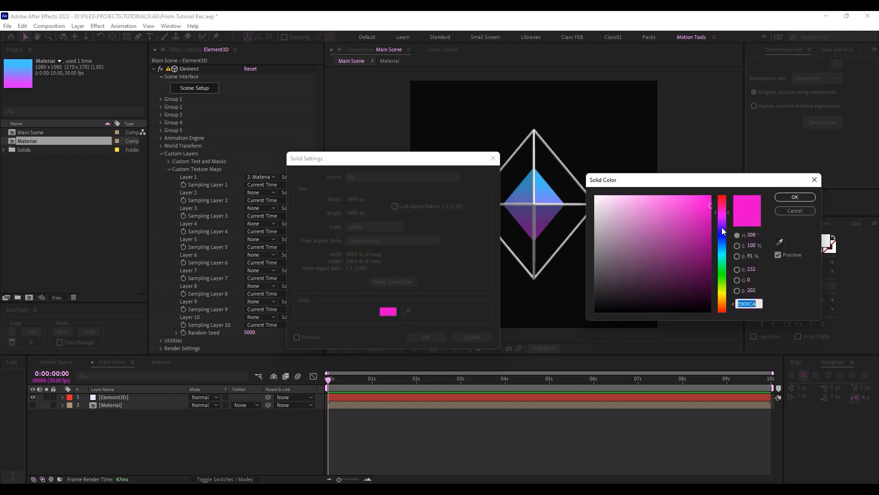
{"action": "left_click", "coordinate": [722, 225]}
{"action": "left_click", "coordinate": [790, 196]}
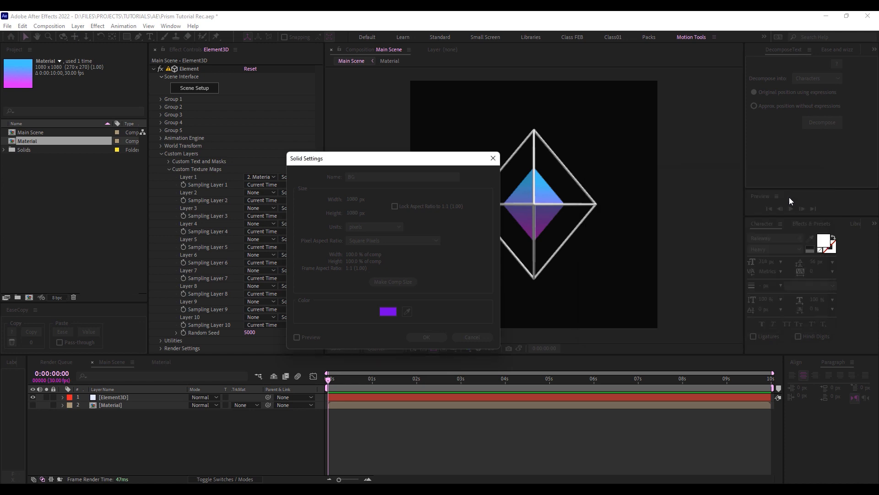
{"action": "left_click", "coordinate": [426, 337]}
{"action": "left_click_drag", "start_coordinate": [128, 398], "coordinate": [127, 436]}
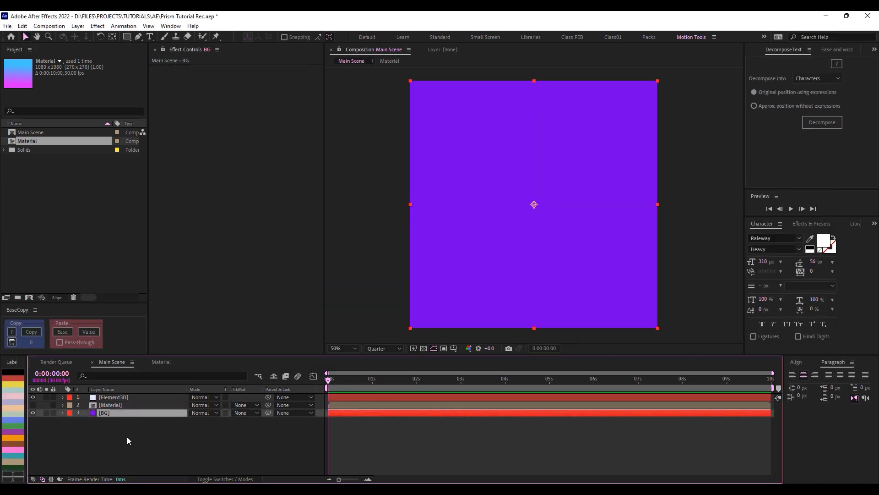
- Hide the Element3D layer and apply the Gradient Ramp effect to the BG solid
{"action": "left_click", "coordinate": [33, 397]}
{"action": "key", "text": "ctrl+space"}
{"action": "type", "text": "gradie"}
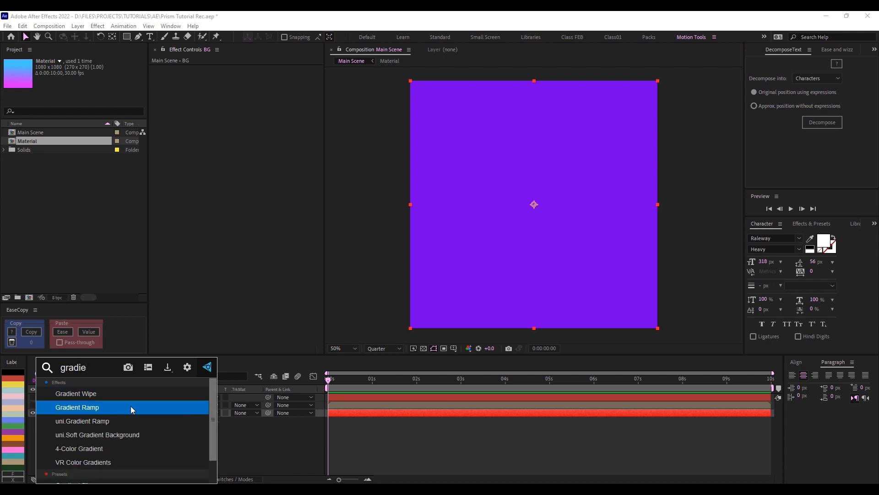
{"action": "left_click", "coordinate": [131, 408]}
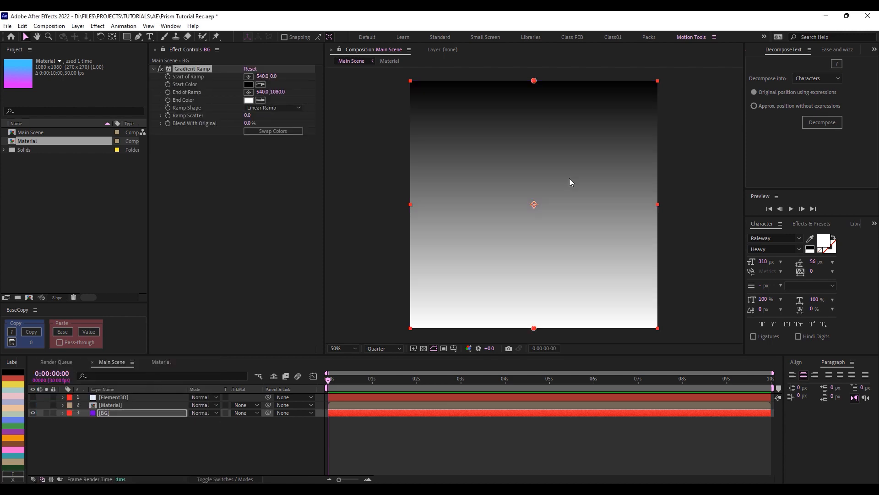
- Set the BG Gradient Ramp's start color to 755AFF and its end color to DF25FF
{"action": "left_click", "coordinate": [249, 85]}
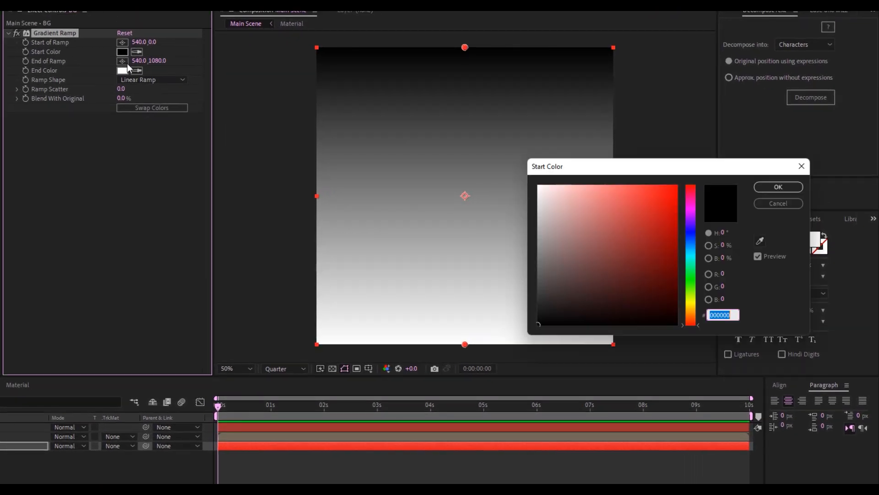
{"action": "type", "text": "755AFF"}
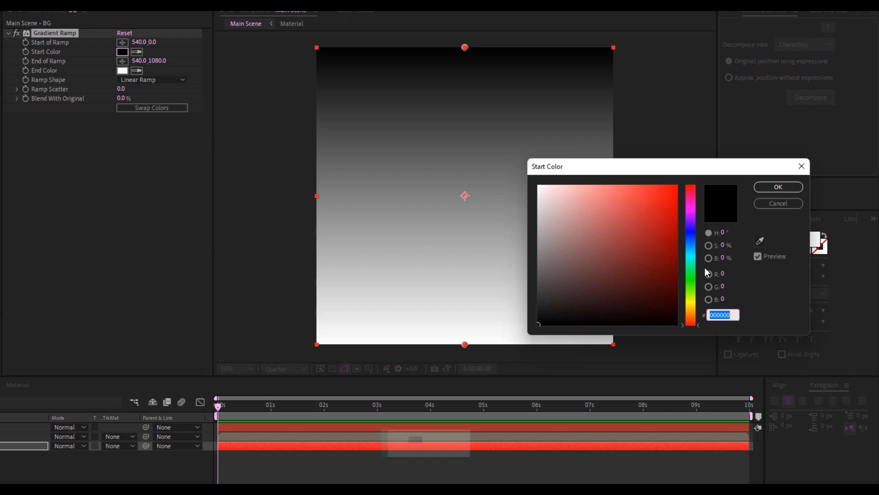
{"action": "left_click", "coordinate": [761, 185]}
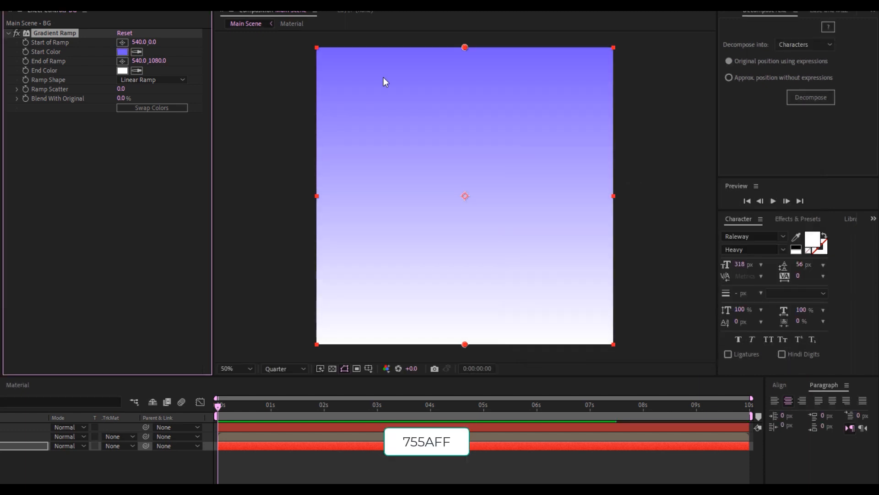
{"action": "left_click", "coordinate": [122, 72]}
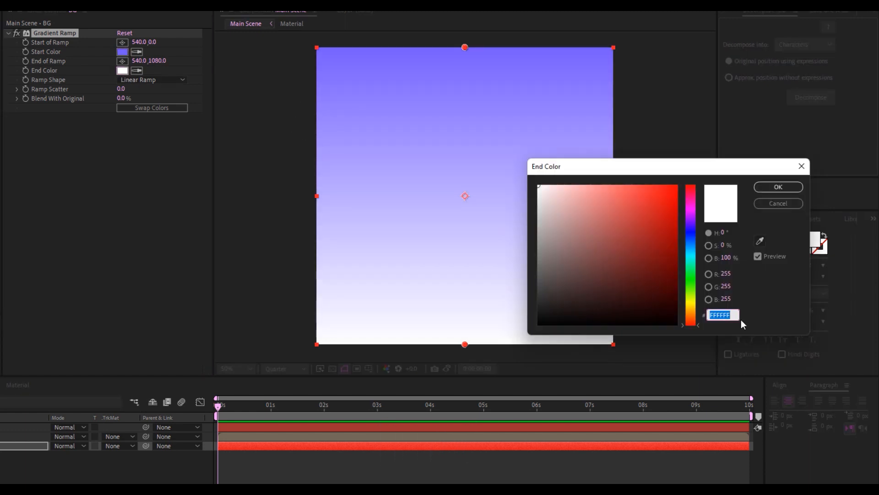
{"action": "type", "text": "DF25FF"}
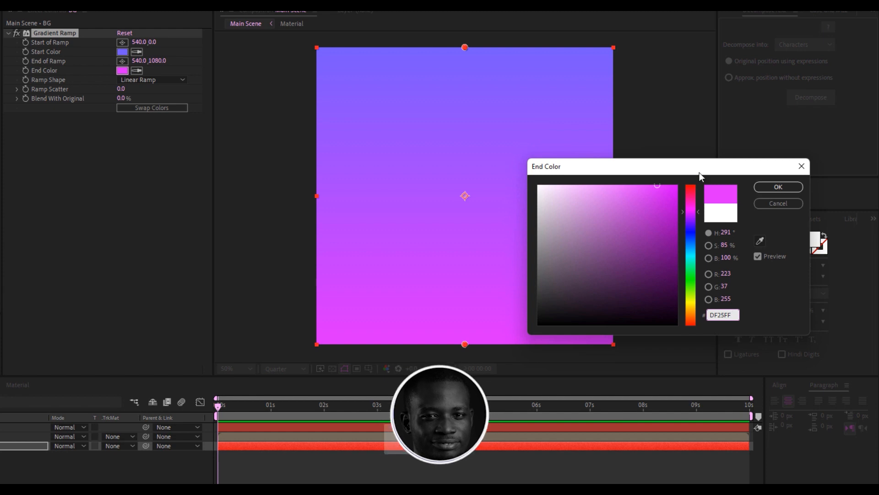
{"action": "left_click", "coordinate": [774, 189]}
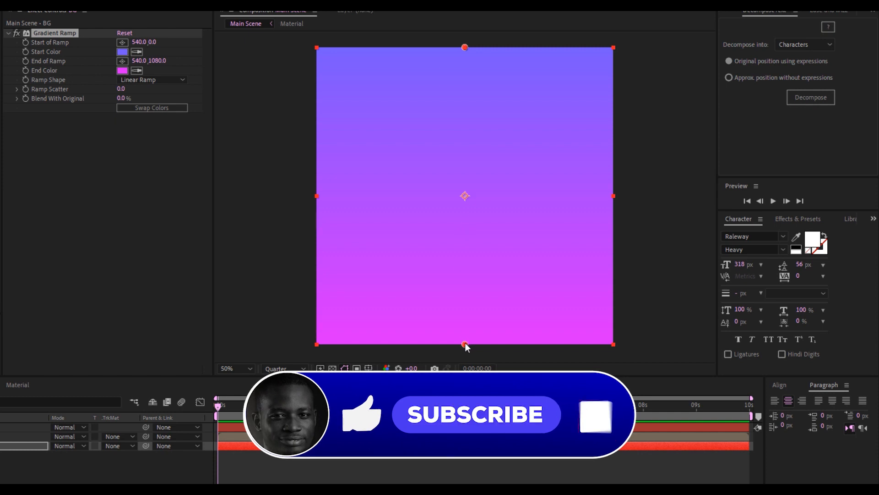
- Move the BG Gradient Ramp's end point to about 520, 912 and its start point above the frame to about 546, -388
{"action": "left_click_drag", "start_coordinate": [465, 342], "coordinate": [459, 298]}
{"action": "left_click_drag", "start_coordinate": [465, 47], "coordinate": [467, 18]}
{"action": "scroll", "coordinate": [464, 61], "scroll_direction": "down", "scroll_amount": 2}
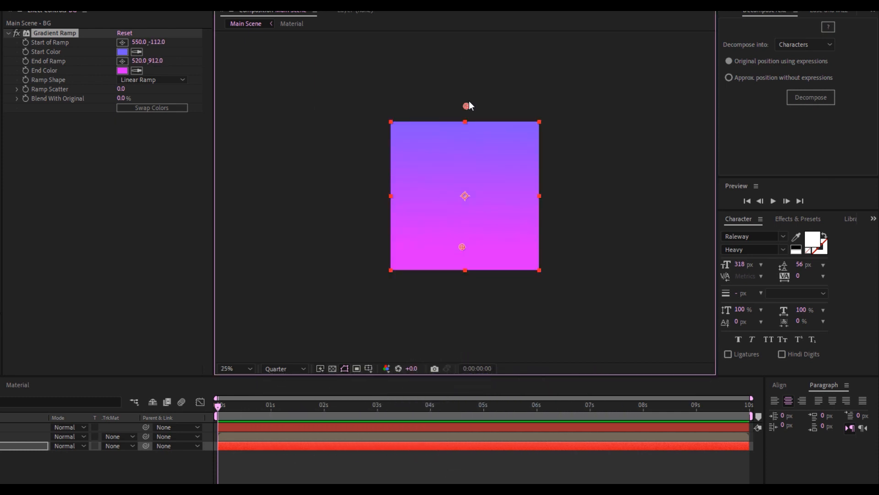
{"action": "left_click_drag", "start_coordinate": [467, 104], "coordinate": [468, 63]}
{"action": "left_click", "coordinate": [239, 369]}
{"action": "left_click", "coordinate": [244, 169]}
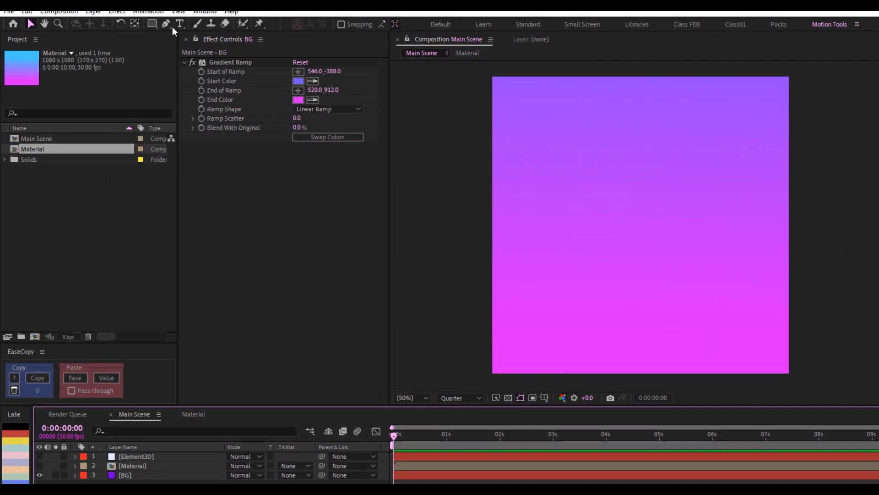
- Draw a closed trapezoid shape with the Pen tool, wide edge near the composition's middle and narrower edge below the frame
{"action": "left_click", "coordinate": [166, 24]}
{"action": "key", "text": "comma"}
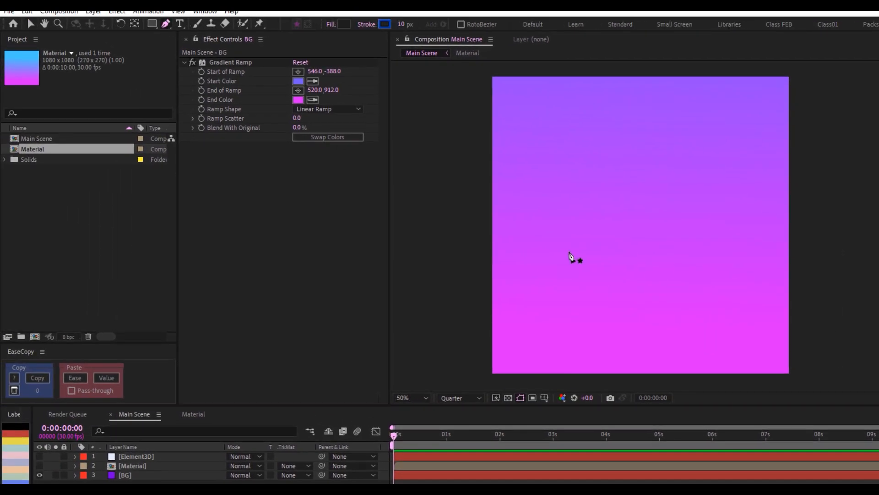
{"action": "left_click", "coordinate": [592, 228]}
{"action": "left_click", "coordinate": [697, 228]}
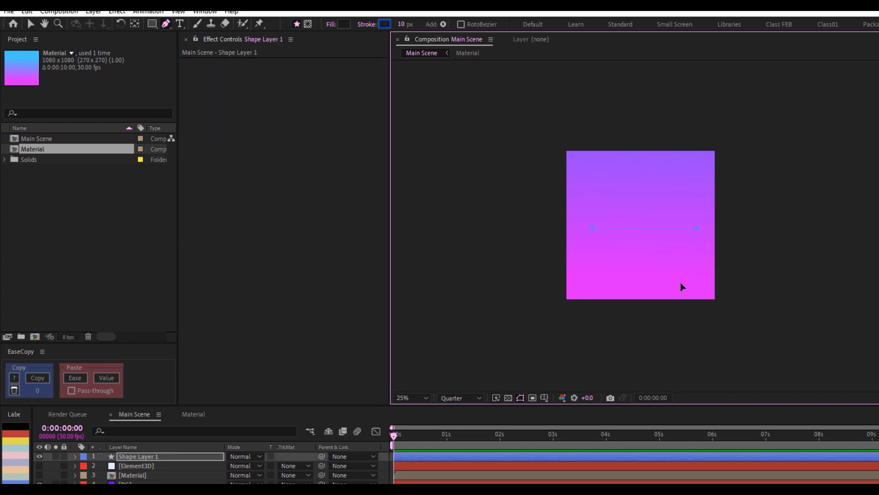
{"action": "left_click", "coordinate": [668, 330]}
{"action": "left_click", "coordinate": [615, 330]}
{"action": "left_click", "coordinate": [592, 228]}
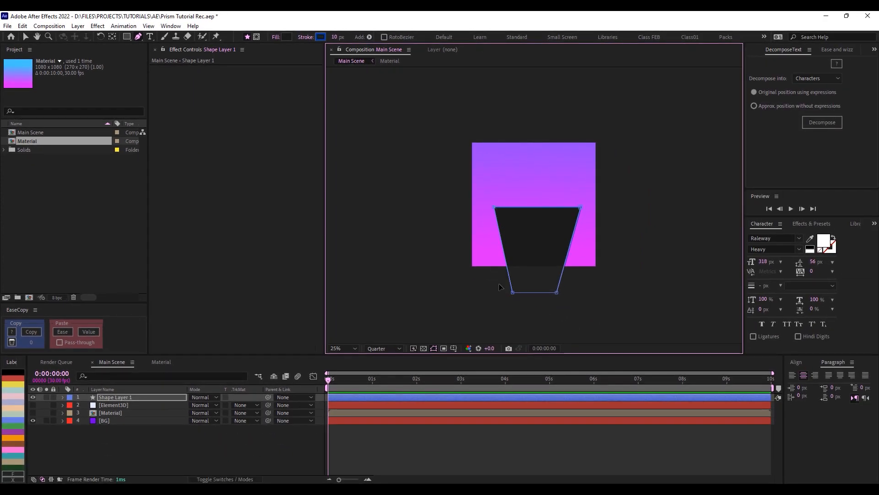
- Center the trapezoid shape layer horizontally in the composition
{"action": "key", "text": "v"}
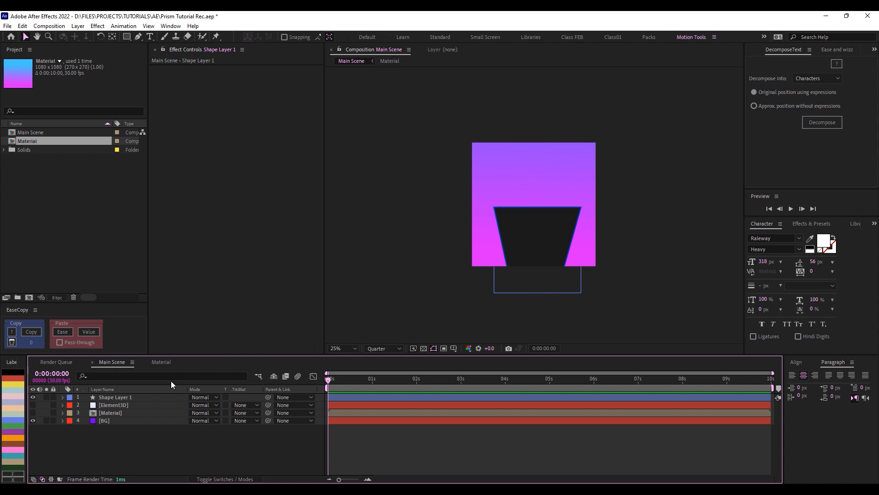
{"action": "left_click", "coordinate": [796, 362]}
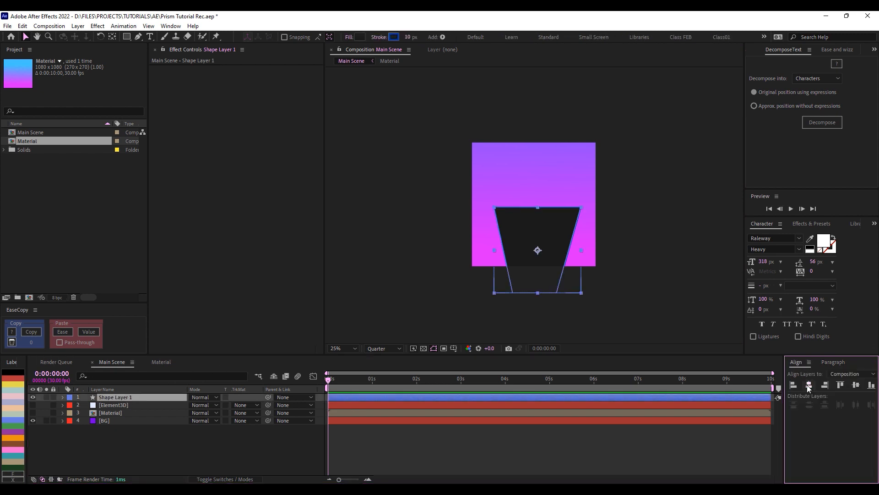
{"action": "left_click", "coordinate": [809, 384]}
{"action": "key", "text": "period"}
{"action": "key", "text": "comma"}
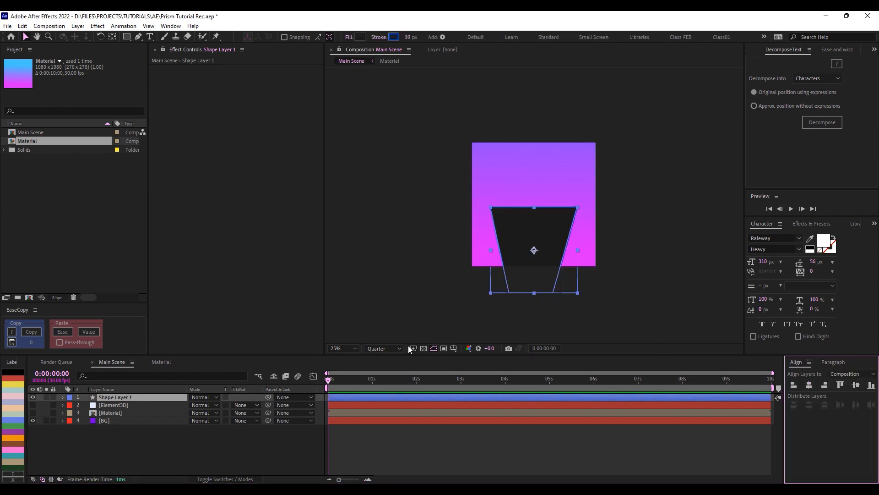
- Set the trapezoid's stroke to None and its fill to Linear Gradient
{"action": "left_click", "coordinate": [382, 38]}
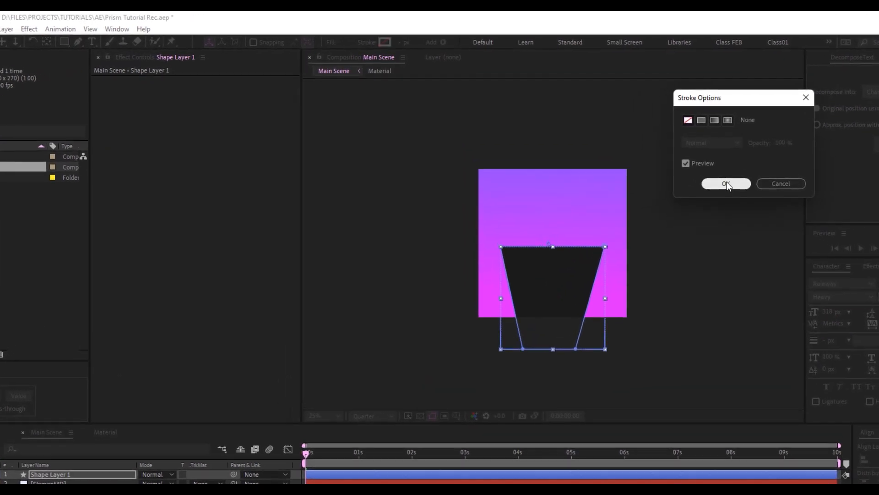
{"action": "left_click", "coordinate": [727, 183]}
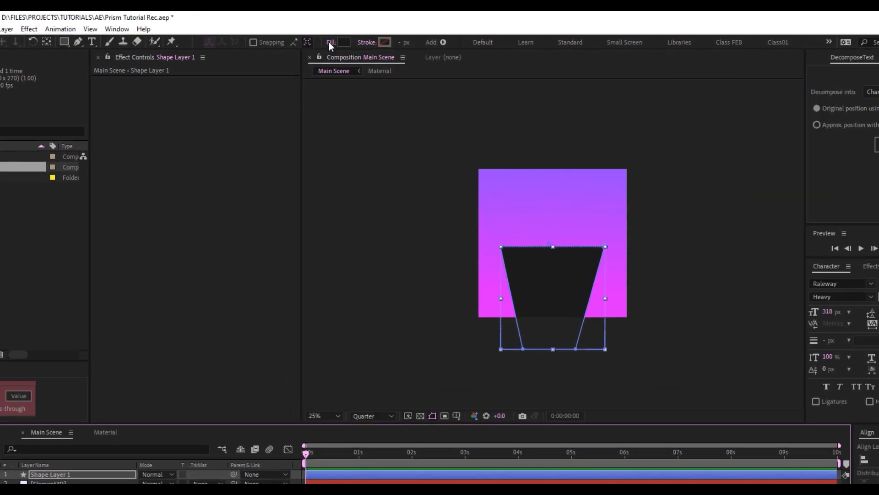
{"action": "left_click", "coordinate": [330, 42]}
{"action": "left_click", "coordinate": [715, 119]}
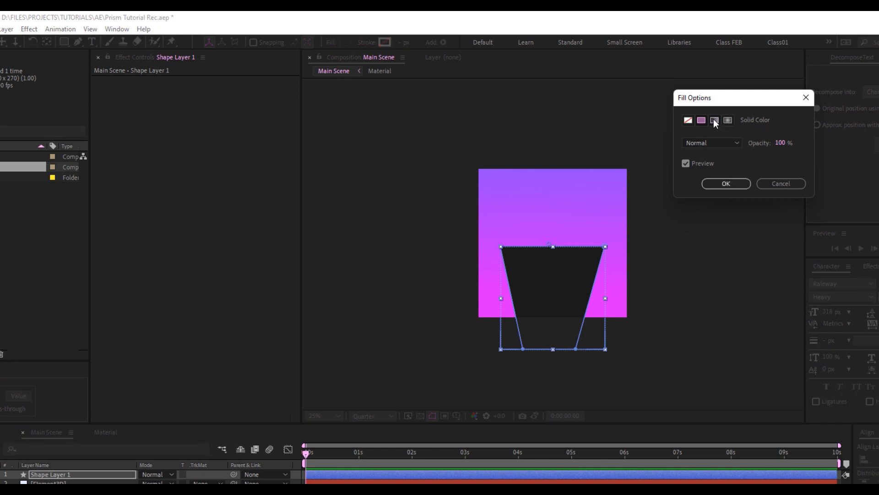
{"action": "left_click", "coordinate": [727, 183]}
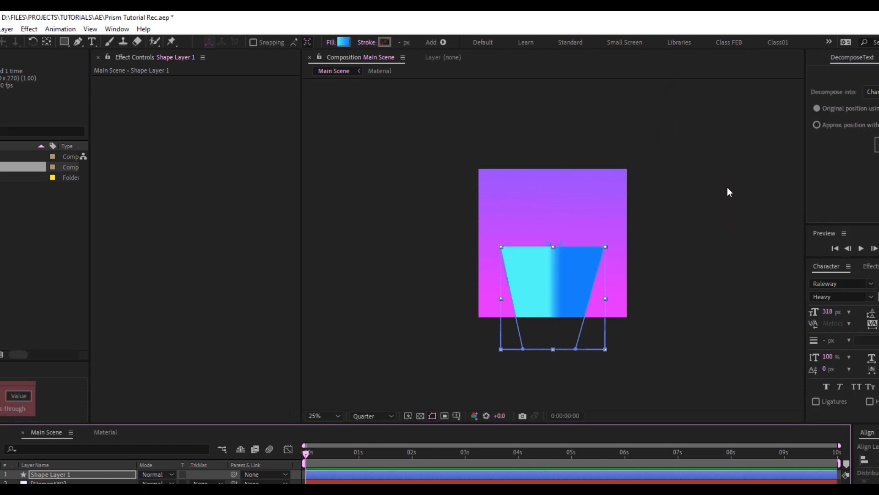
- Set the trapezoid's gradient start color to white FFFFFF and its end color to black 000000
{"action": "left_click", "coordinate": [344, 41]}
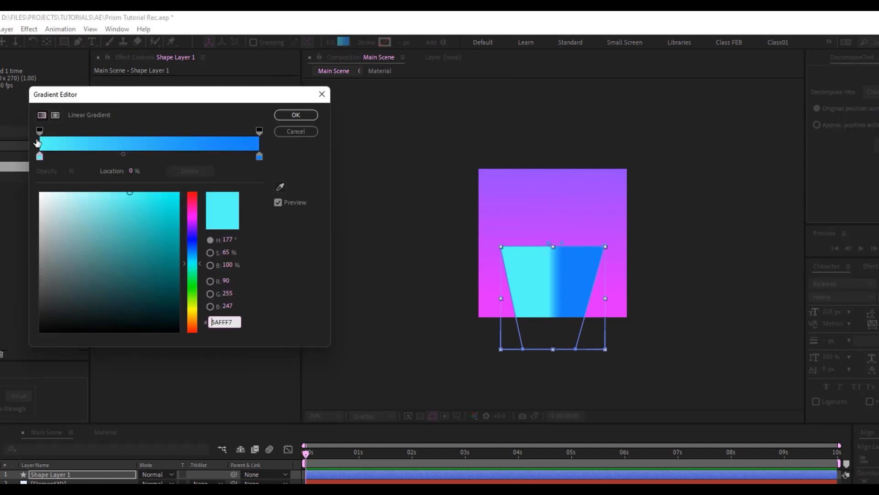
{"action": "left_click", "coordinate": [40, 157]}
{"action": "left_click_drag", "start_coordinate": [46, 212], "coordinate": [37, 188]}
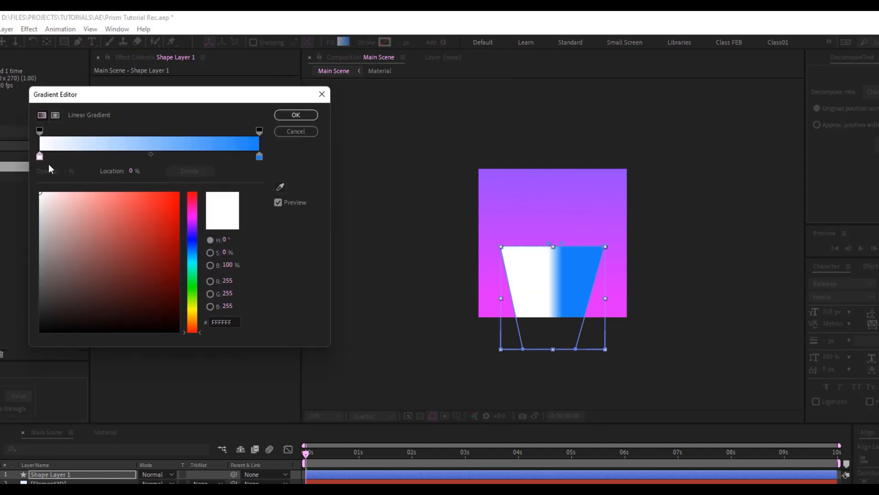
{"action": "left_click", "coordinate": [259, 157]}
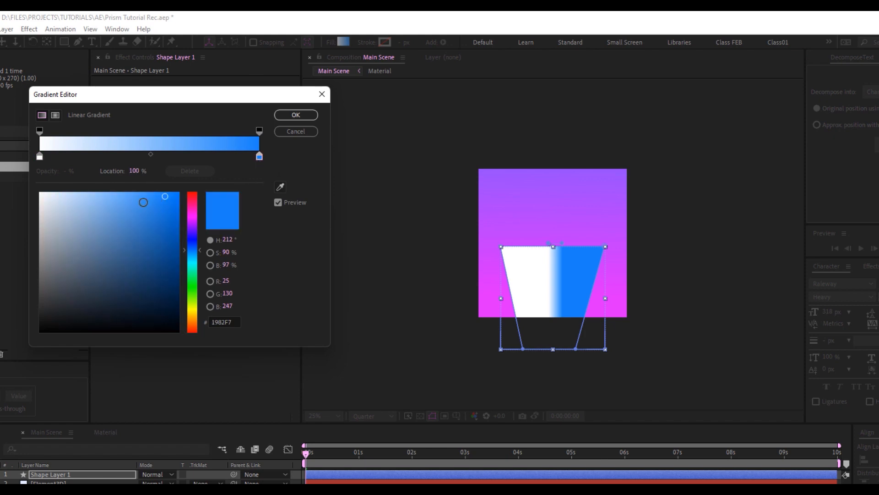
{"action": "left_click_drag", "start_coordinate": [74, 199], "coordinate": [39, 331]}
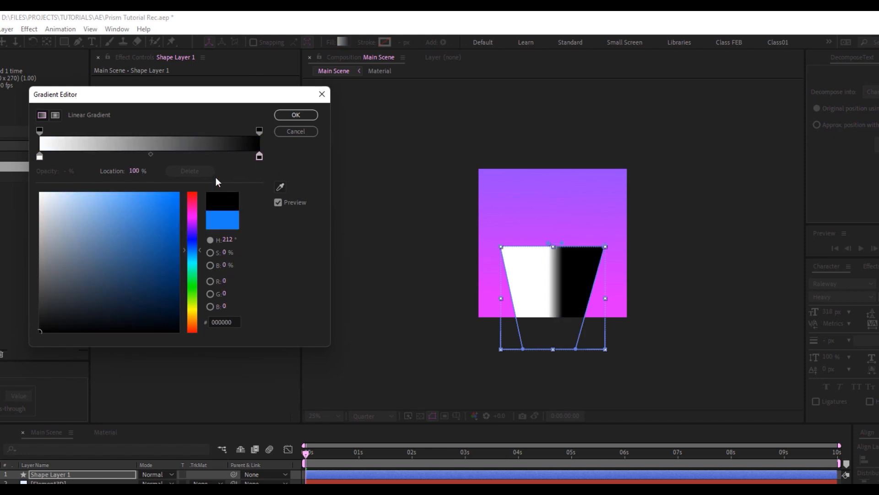
- Set the gradient's end opacity to 0% and its opacity midpoint location to 50%, and accept the gradient
{"action": "left_click", "coordinate": [259, 130]}
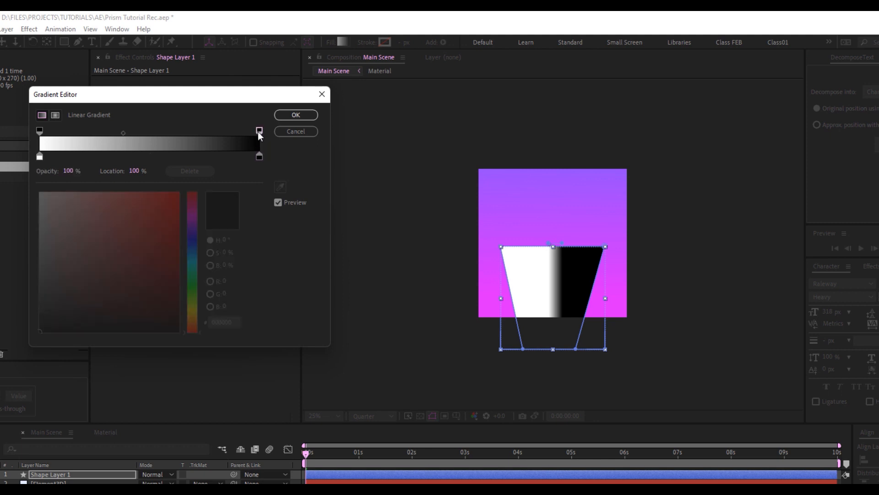
{"action": "left_click_drag", "start_coordinate": [69, 170], "coordinate": [27, 171]}
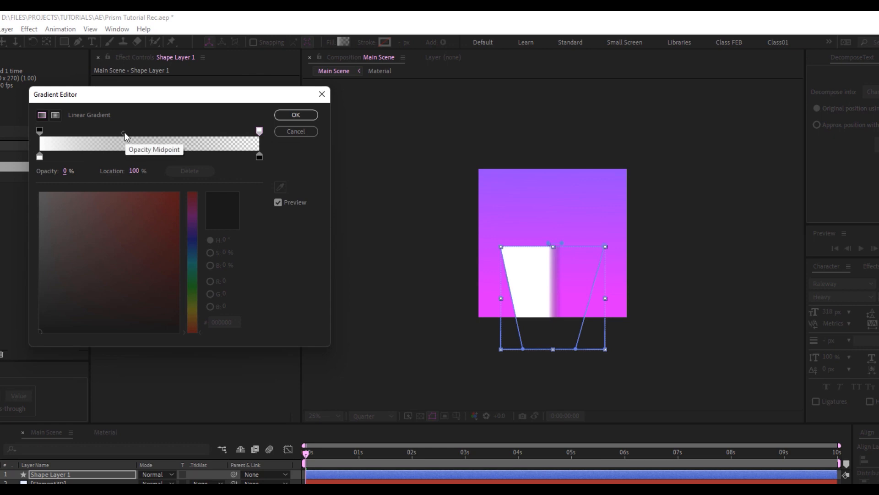
{"action": "left_click_drag", "start_coordinate": [123, 133], "coordinate": [156, 131]}
{"action": "left_click_drag", "start_coordinate": [156, 170], "coordinate": [105, 171]}
{"action": "type", "text": "50"}
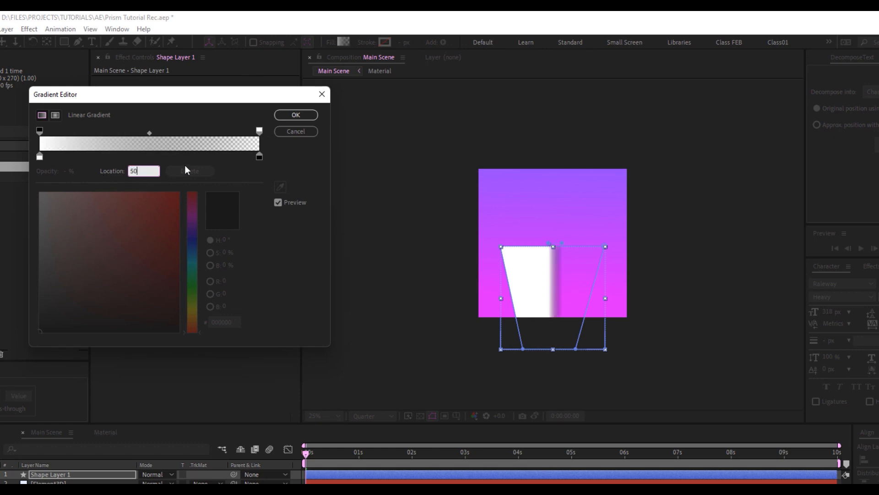
{"action": "key", "text": "Return"}
{"action": "left_click", "coordinate": [284, 117]}
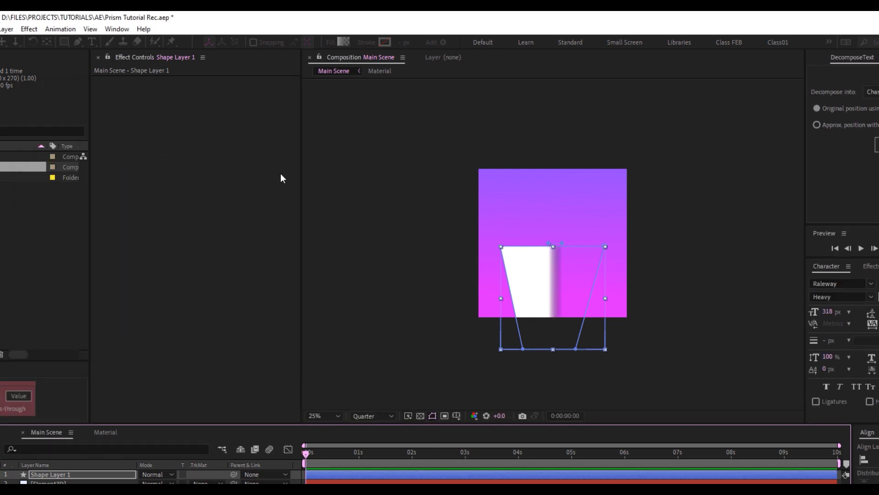
- Orient the trapezoid's gradient vertically, with its white start point below the narrow edge and its transparent end point above the wide edge
{"action": "key", "text": "period"}
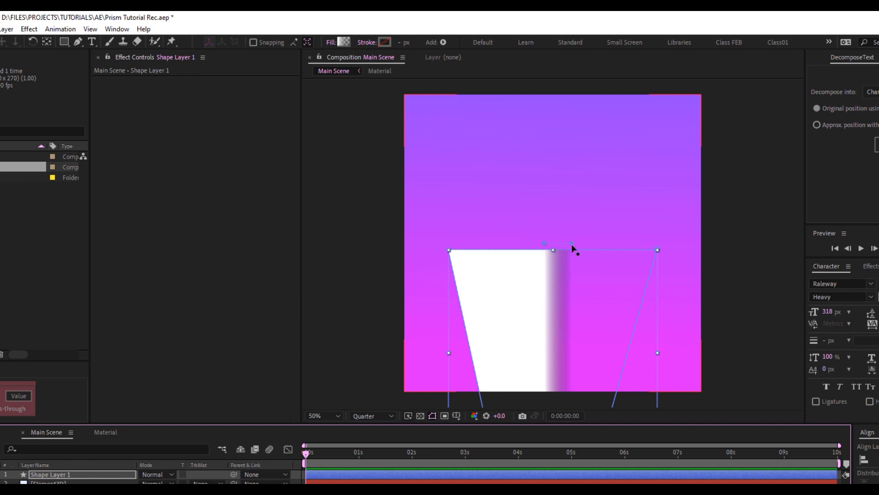
{"action": "left_click_drag", "start_coordinate": [572, 243], "coordinate": [545, 140]}
{"action": "key", "text": "comma"}
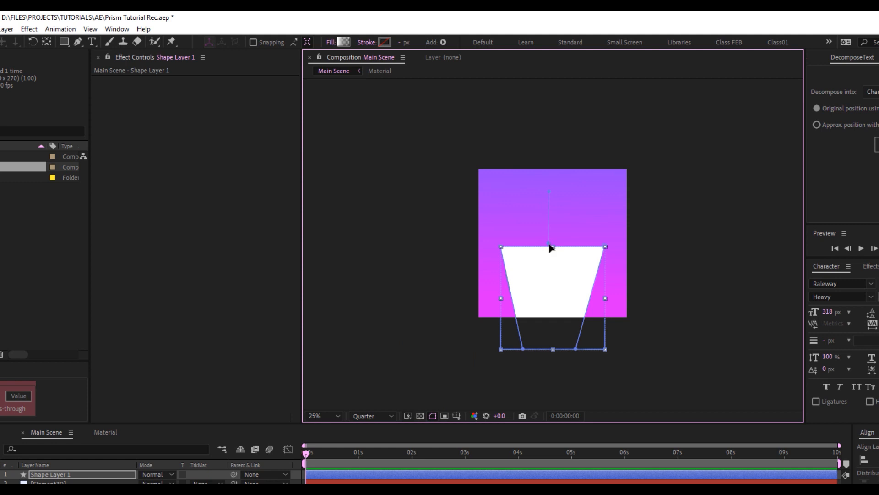
{"action": "left_click_drag", "start_coordinate": [551, 246], "coordinate": [542, 393]}
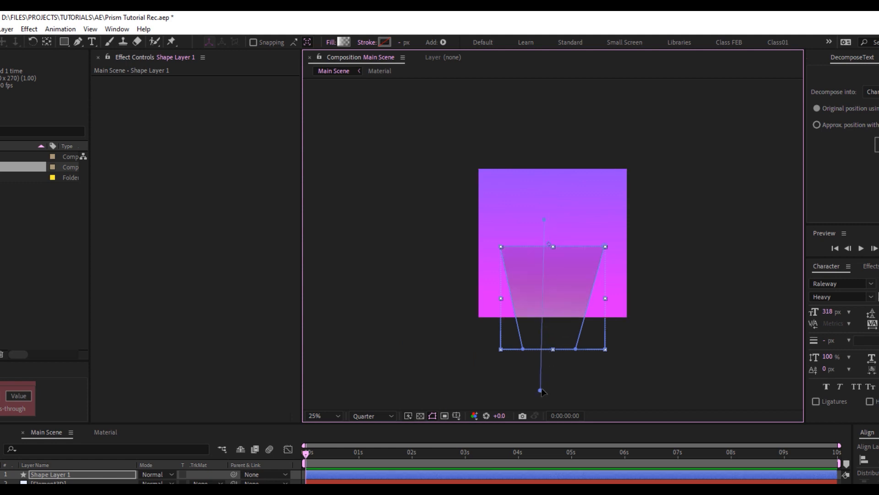
{"action": "left_click_drag", "start_coordinate": [541, 390], "coordinate": [547, 370]}
{"action": "left_click_drag", "start_coordinate": [544, 219], "coordinate": [552, 220]}
{"action": "left_click_drag", "start_coordinate": [548, 370], "coordinate": [551, 370]}
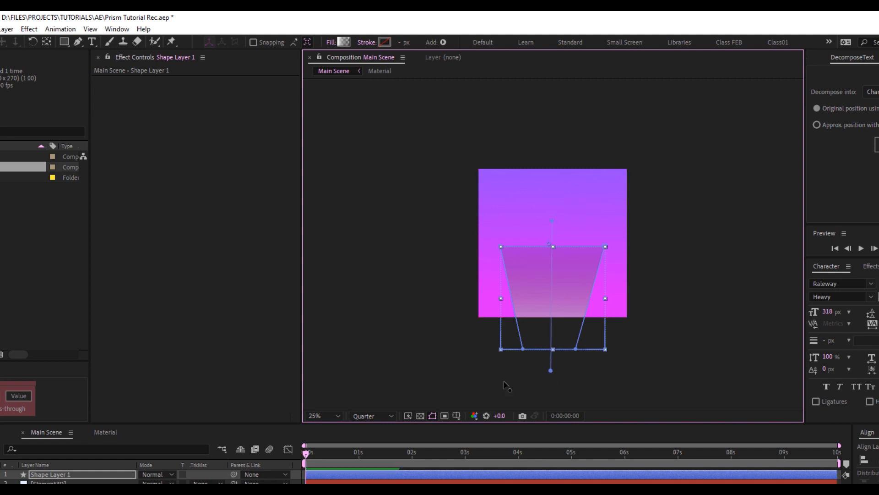
- Change the end color of Shape Layer 1's gradient fill to white
{"action": "left_click", "coordinate": [336, 416]}
{"action": "left_click", "coordinate": [332, 219]}
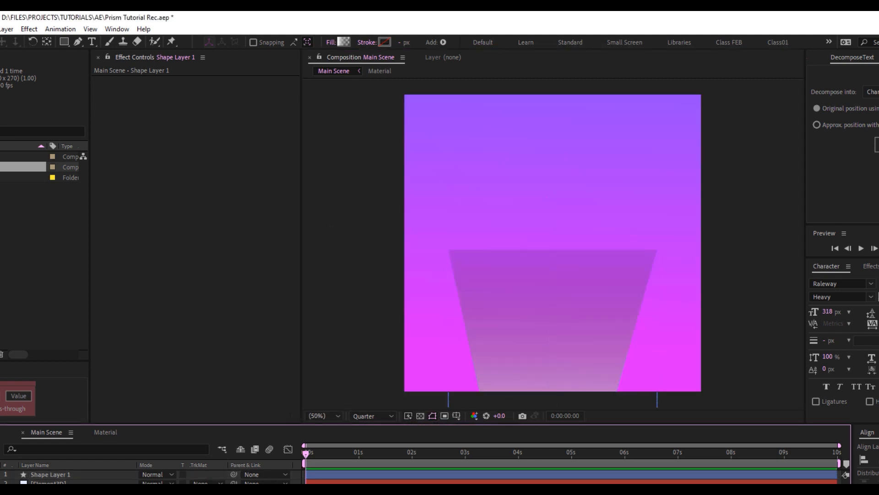
{"action": "key", "text": "v"}
{"action": "left_click", "coordinate": [547, 263]}
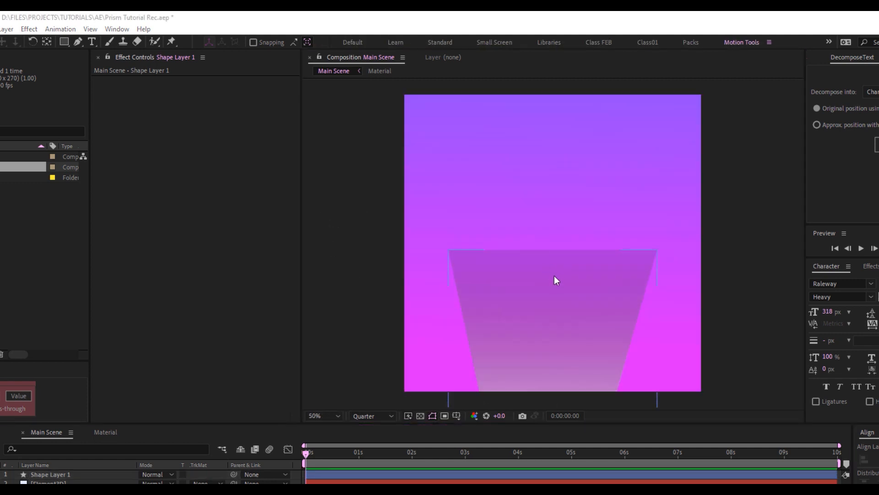
{"action": "scroll", "coordinate": [554, 275], "scroll_direction": "down", "scroll_amount": 1}
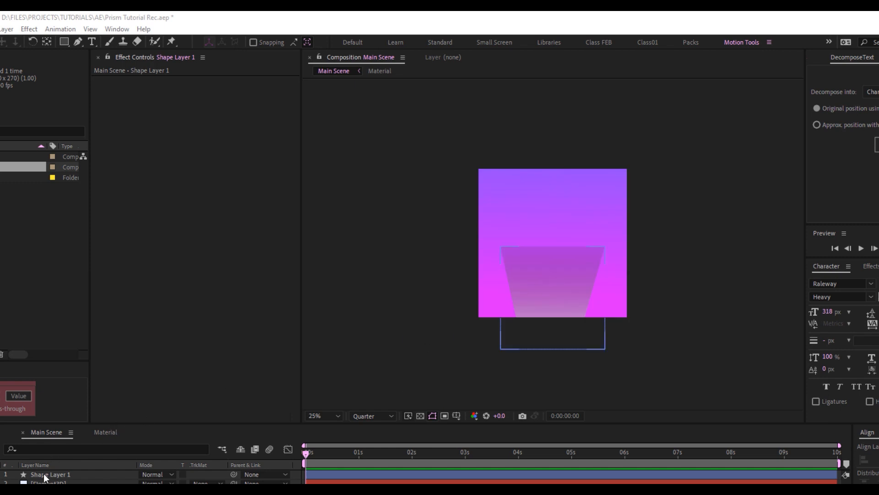
{"action": "left_click", "coordinate": [43, 474]}
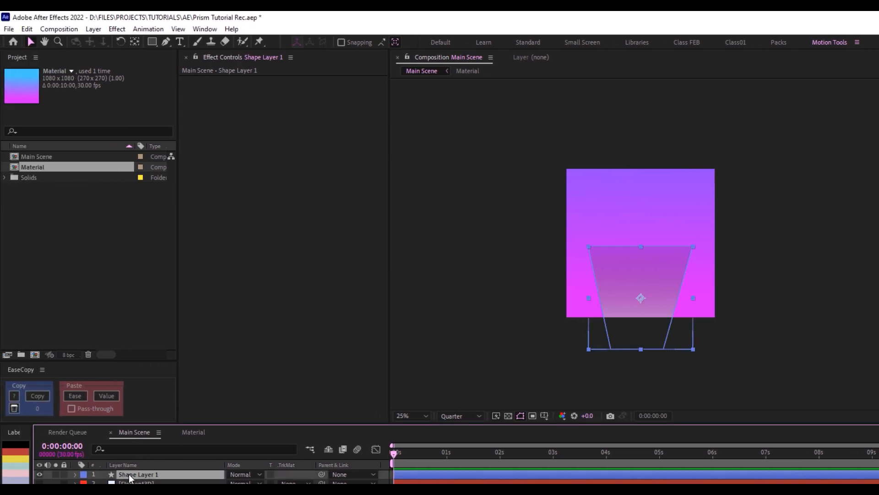
{"action": "left_click", "coordinate": [431, 41]}
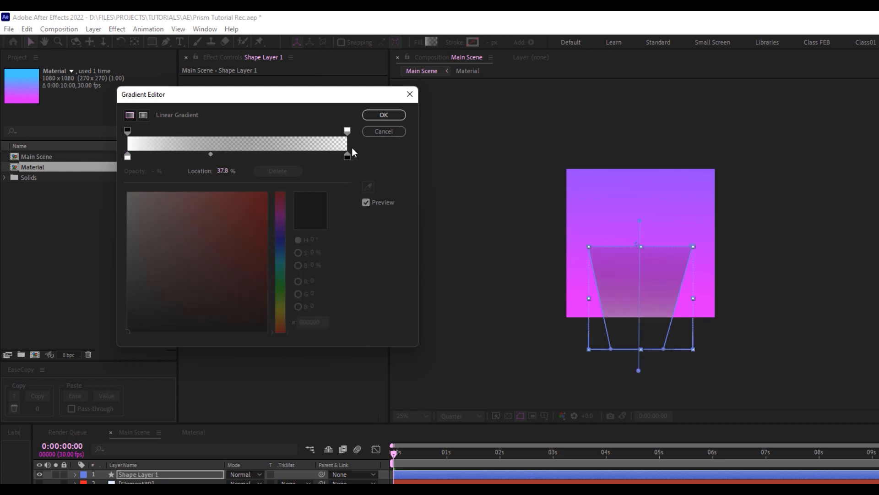
{"action": "left_click", "coordinate": [347, 157]}
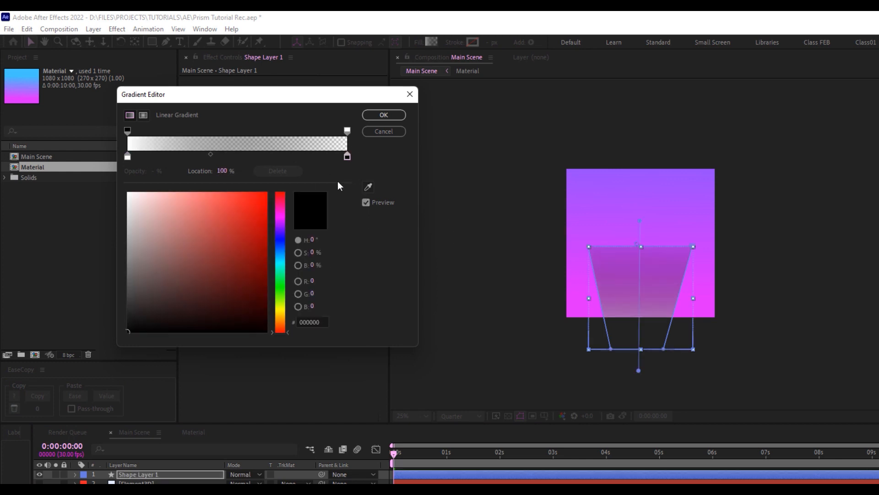
{"action": "left_click_drag", "start_coordinate": [133, 198], "coordinate": [109, 181]}
{"action": "left_click", "coordinate": [384, 115]}
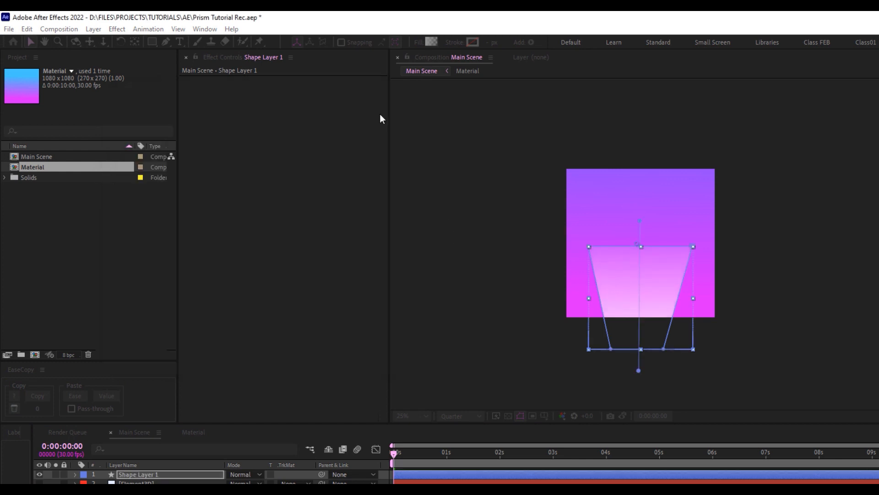
- Lower the transparent end point of Shape Layer 1's gradient into the trapezoid's upper part so its top edge fades out
{"action": "left_click", "coordinate": [632, 303]}
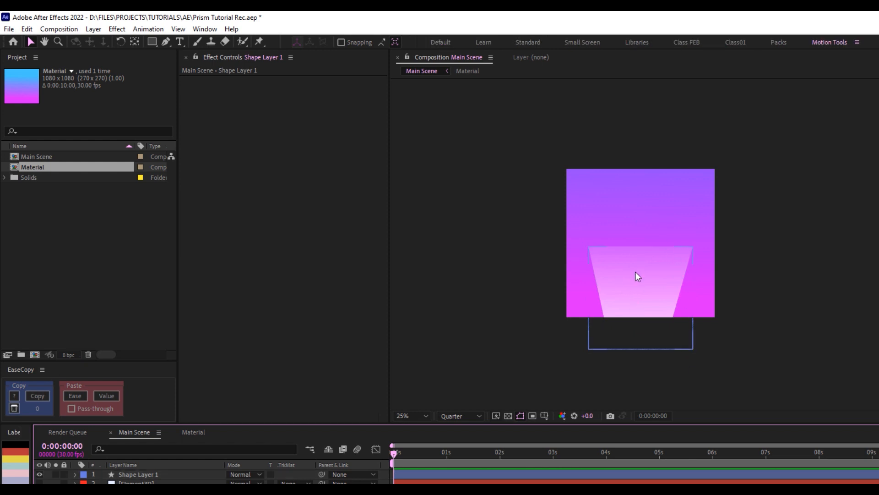
{"action": "left_click", "coordinate": [151, 475]}
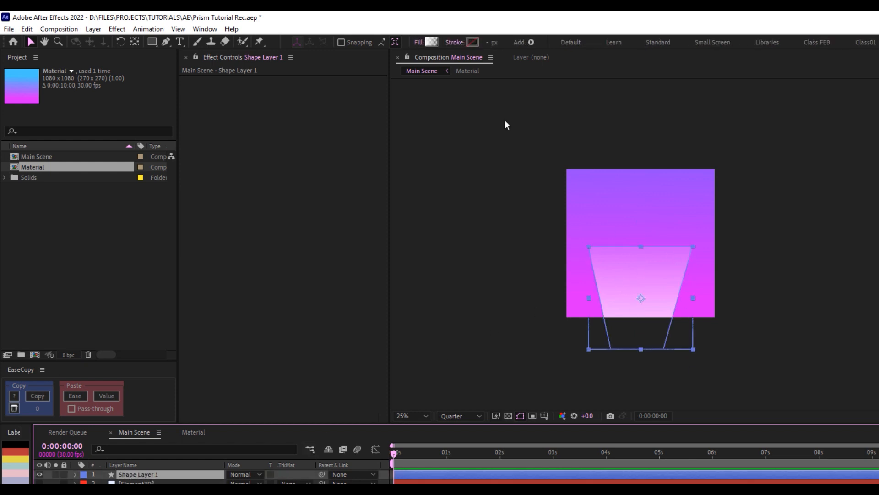
{"action": "left_click", "coordinate": [432, 42]}
{"action": "left_click", "coordinate": [384, 115]}
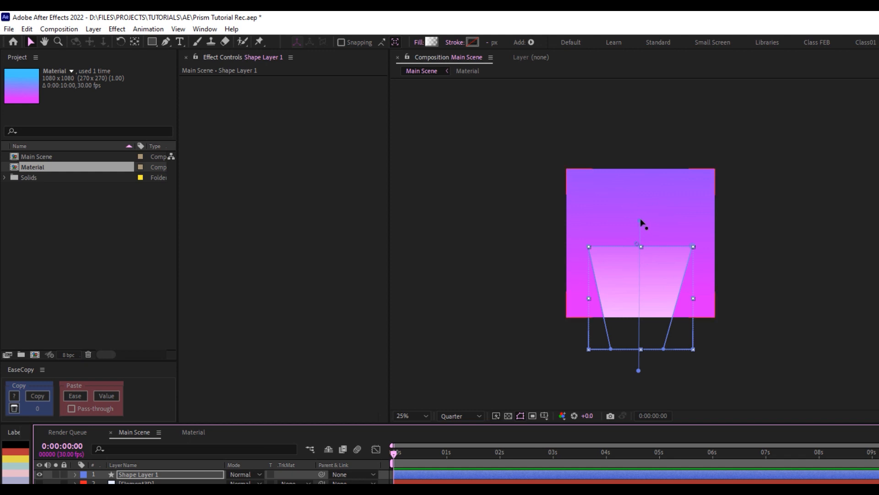
{"action": "left_click_drag", "start_coordinate": [640, 219], "coordinate": [641, 272]}
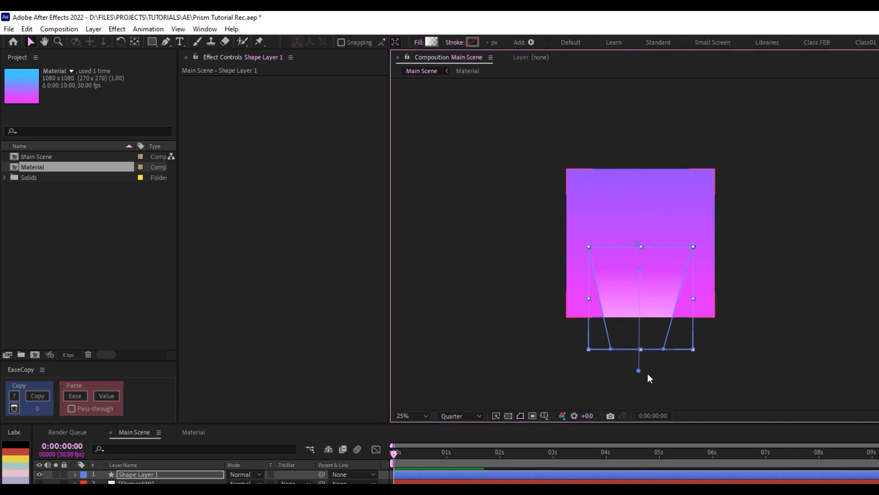
- Move the white start point of Shape Layer 1's gradient farther below the trapezoid to soften its fill, and deselect the layer
{"action": "left_click_drag", "start_coordinate": [639, 371], "coordinate": [641, 419]}
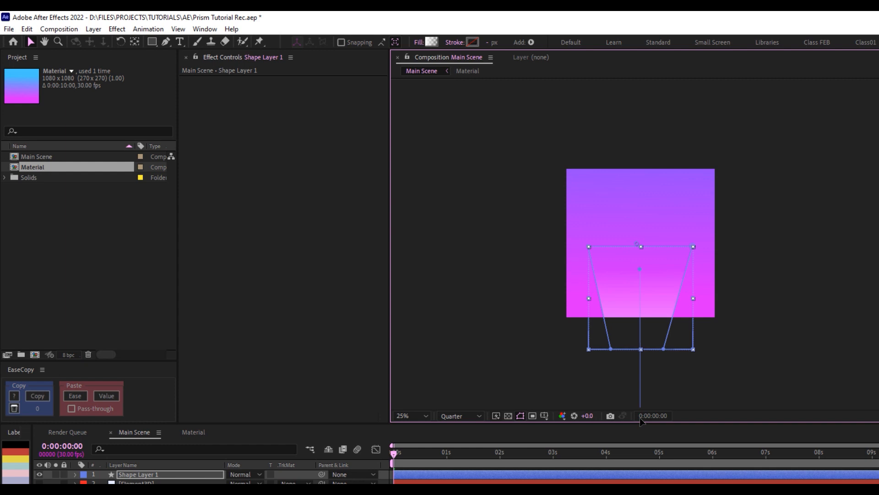
{"action": "left_click", "coordinate": [735, 387]}
{"action": "key", "text": "period"}
{"action": "key", "text": "comma"}
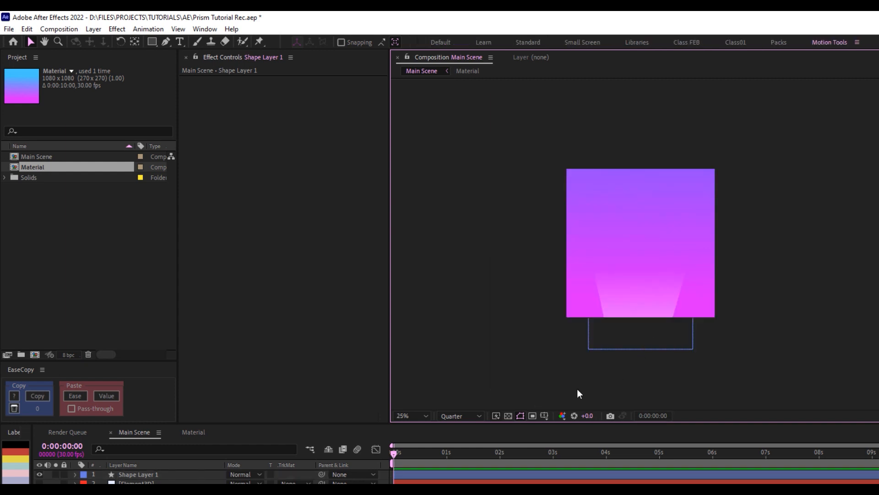
- Raise the transparent end point of Shape Layer 1's gradient closer to the trapezoid's upper edge, and deselect the layer
{"action": "left_click", "coordinate": [614, 339]}
{"action": "left_click", "coordinate": [435, 40]}
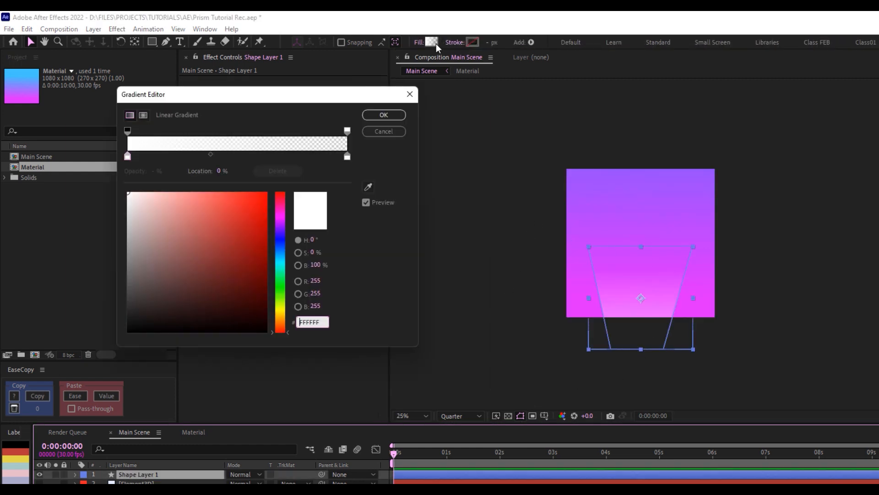
{"action": "left_click", "coordinate": [384, 114]}
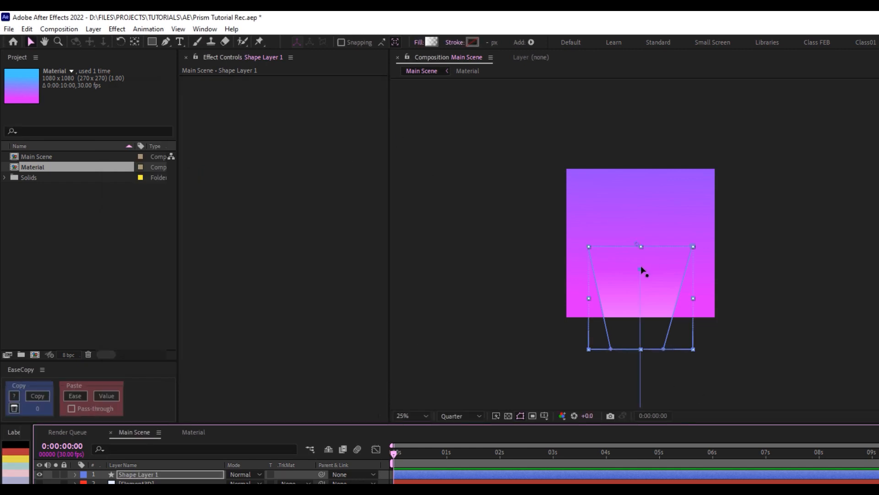
{"action": "left_click_drag", "start_coordinate": [641, 268], "coordinate": [640, 257]}
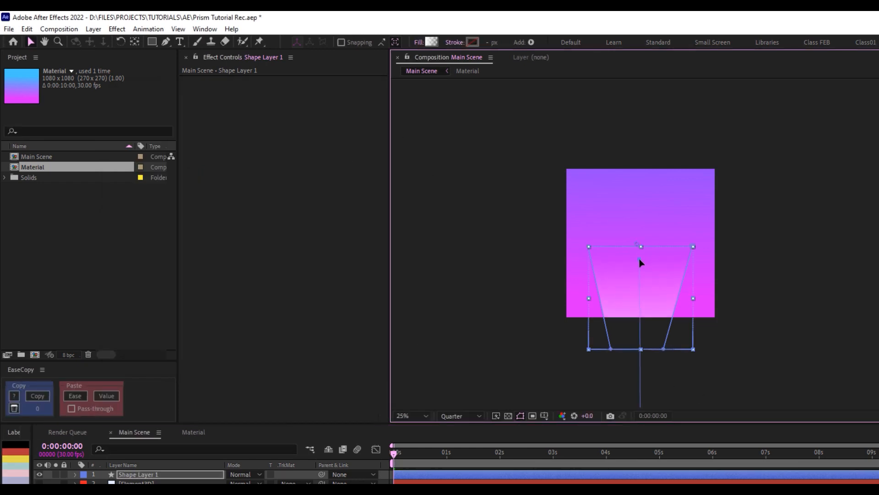
{"action": "left_click", "coordinate": [700, 371]}
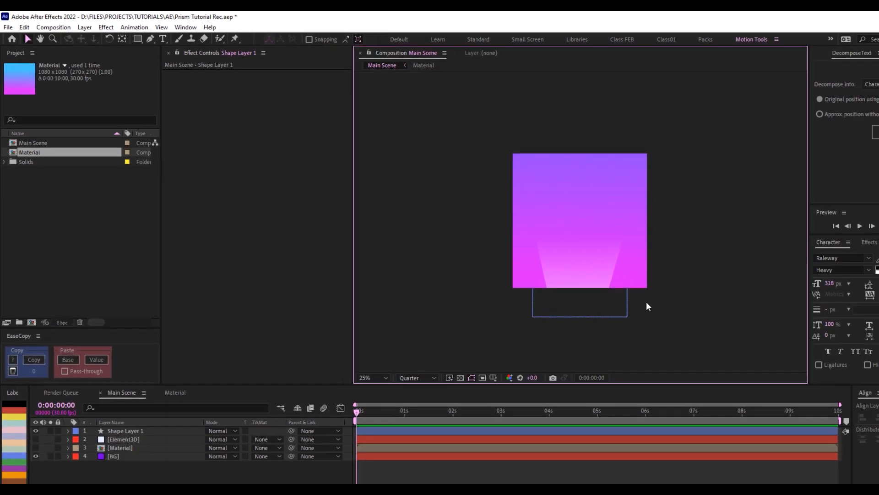
{"action": "scroll", "coordinate": [718, 337], "scroll_direction": "up", "scroll_amount": 3}
{"action": "scroll", "coordinate": [718, 337], "scroll_direction": "down", "scroll_amount": 1}
{"action": "scroll", "coordinate": [477, 329], "scroll_direction": "down", "scroll_amount": 2}
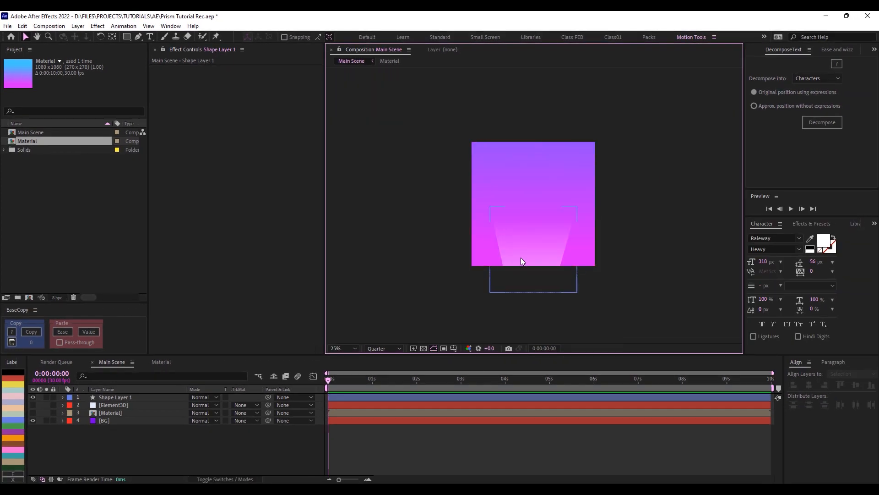
- Rename Shape Layer 1 as "Bottom spor light"
{"action": "left_click", "coordinate": [122, 401]}
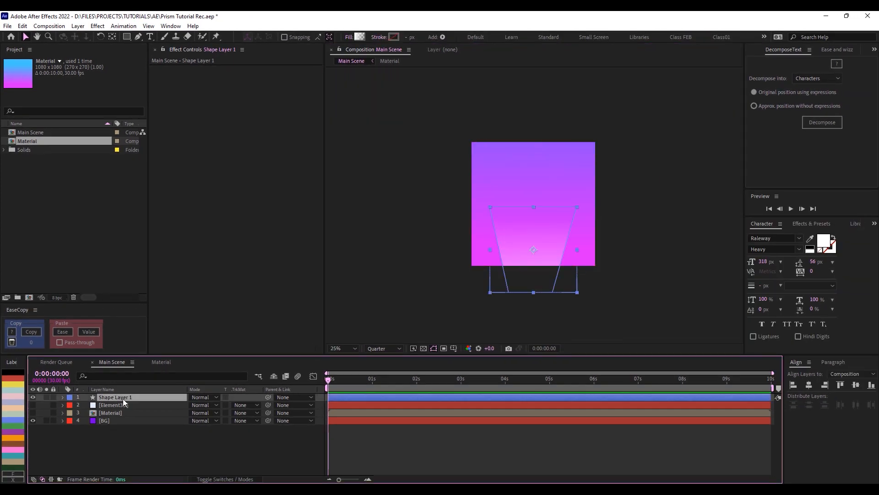
{"action": "key", "text": "Return"}
{"action": "type", "text": "Bottom spor light"}
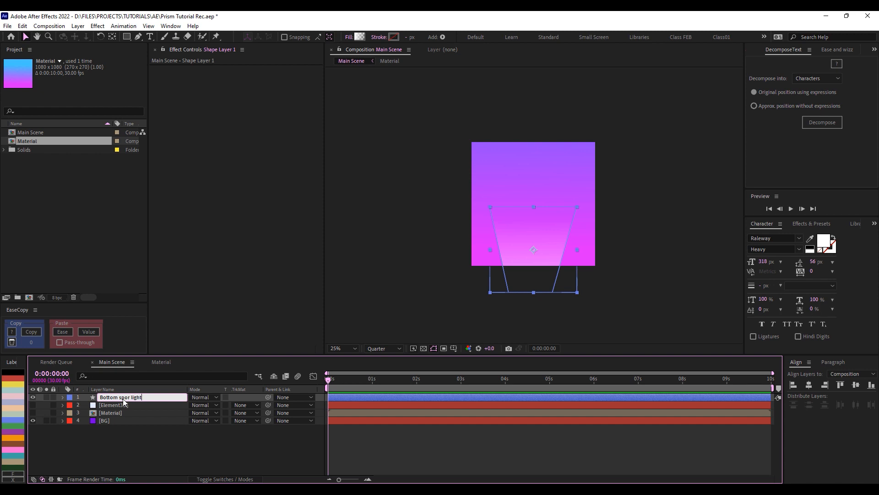
{"action": "key", "text": "Return"}
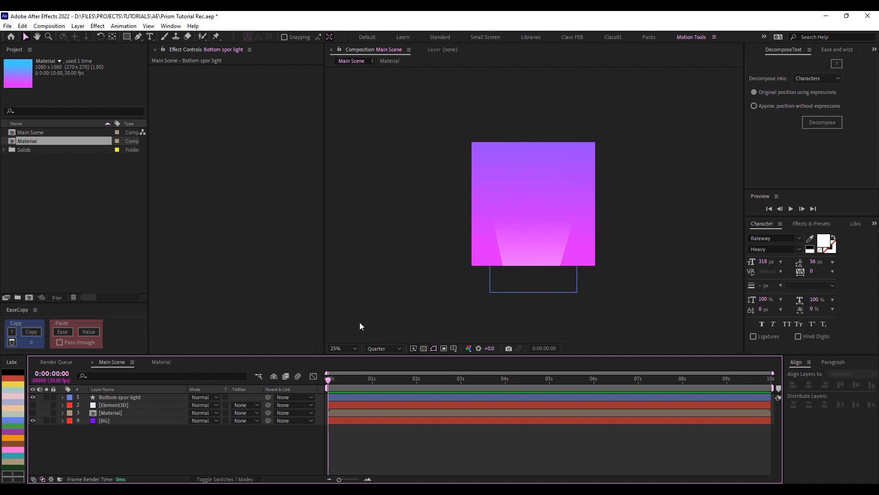
- Create a 1080 × 1080 px light purple solid named "Radio wave" in the Main Scene composition
{"action": "left_click", "coordinate": [341, 348]}
{"action": "left_click", "coordinate": [346, 271]}
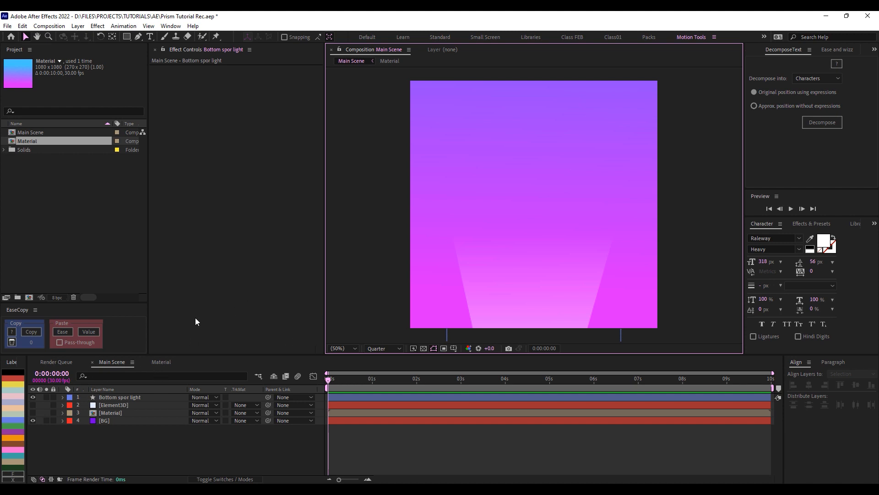
{"action": "right_click", "coordinate": [92, 446]}
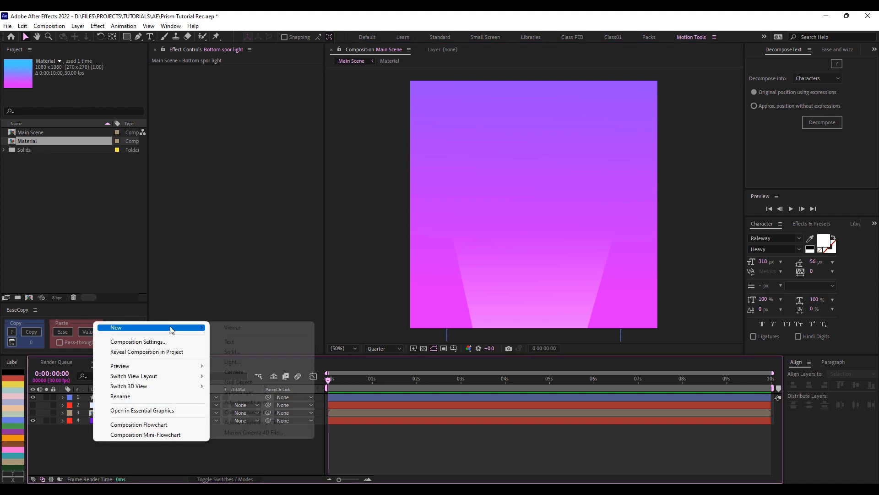
{"action": "mouse_move", "coordinate": [204, 328]}
{"action": "left_click", "coordinate": [238, 352]}
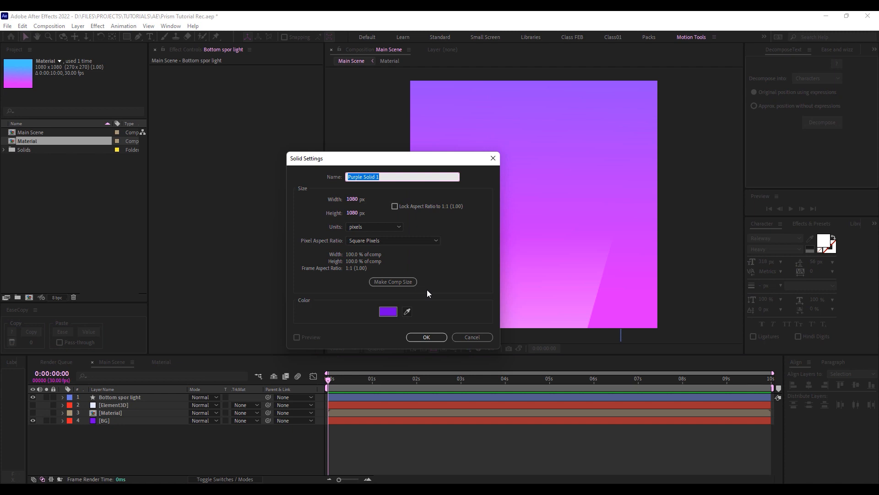
{"action": "type", "text": "Radio wave"}
{"action": "left_click", "coordinate": [389, 312]}
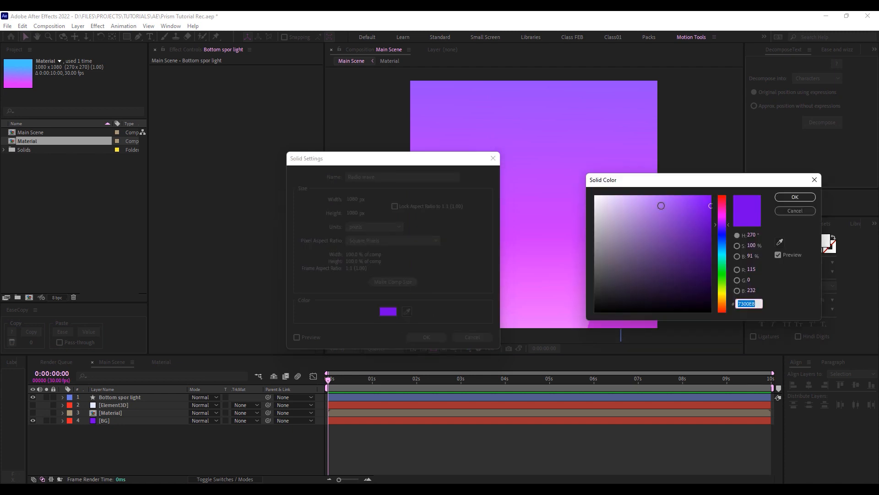
{"action": "left_click", "coordinate": [642, 201]}
{"action": "left_click", "coordinate": [795, 197]}
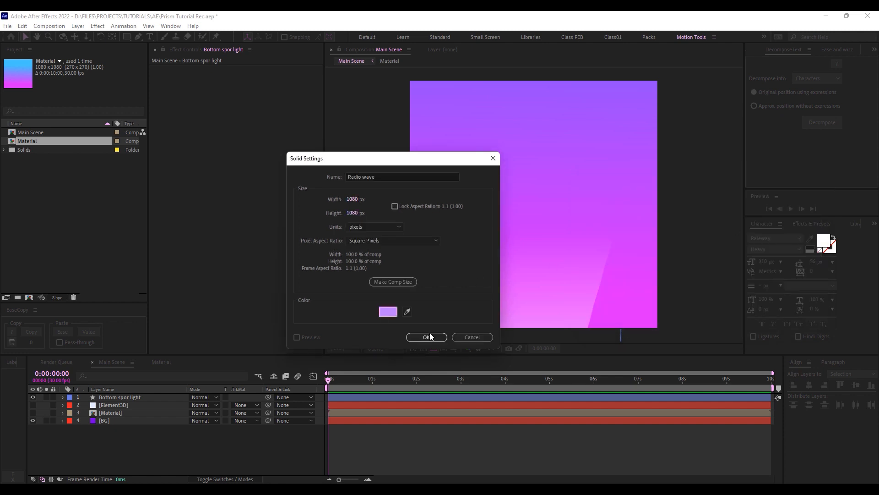
{"action": "left_click", "coordinate": [426, 336]}
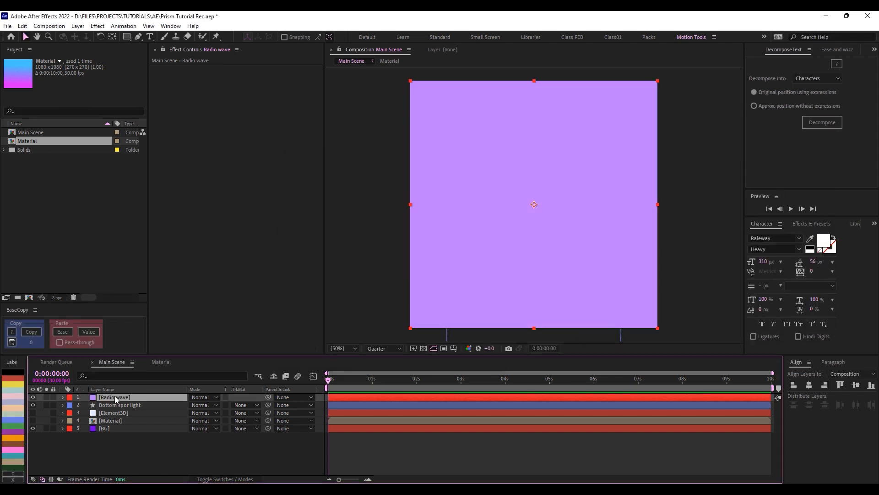
- Apply the Radio Waves effect to the Radio wave solid
{"action": "key", "text": "ctrl+space"}
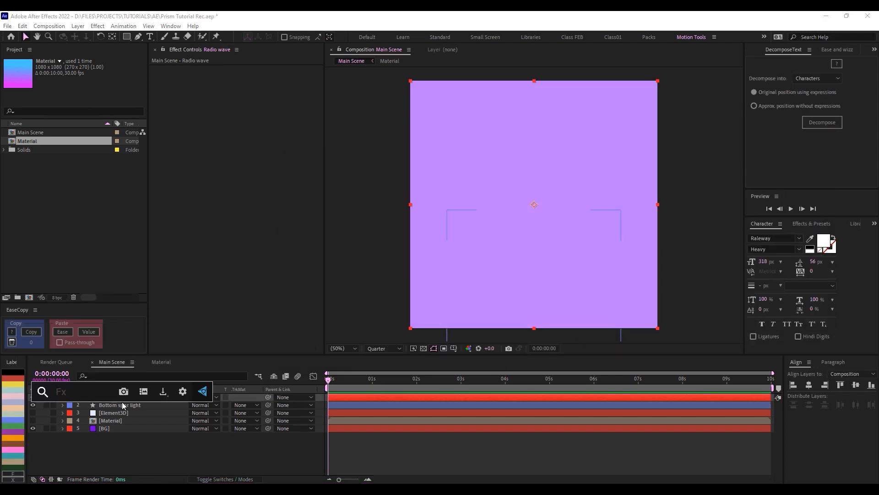
{"action": "type", "text": "radi"}
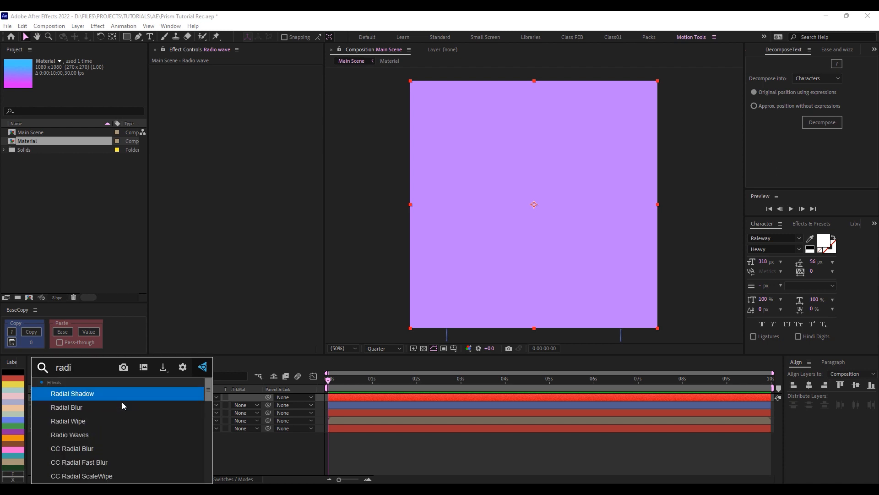
{"action": "type", "text": "o"}
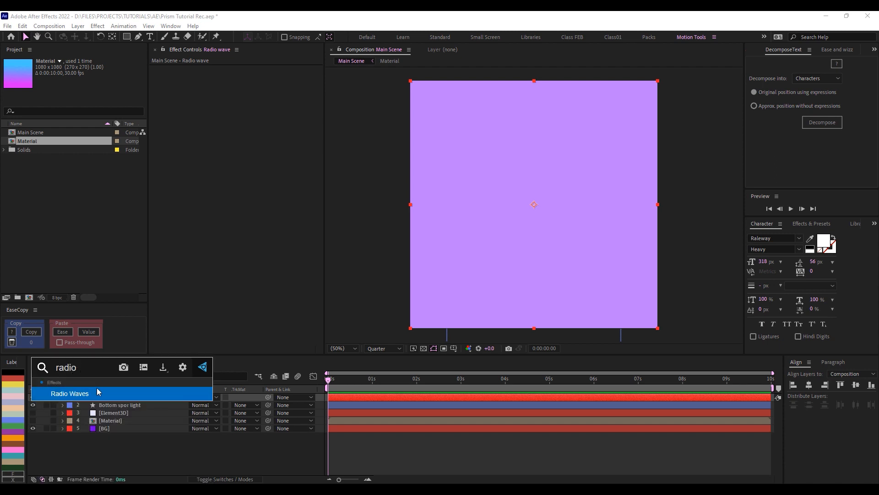
{"action": "key", "text": "Return"}
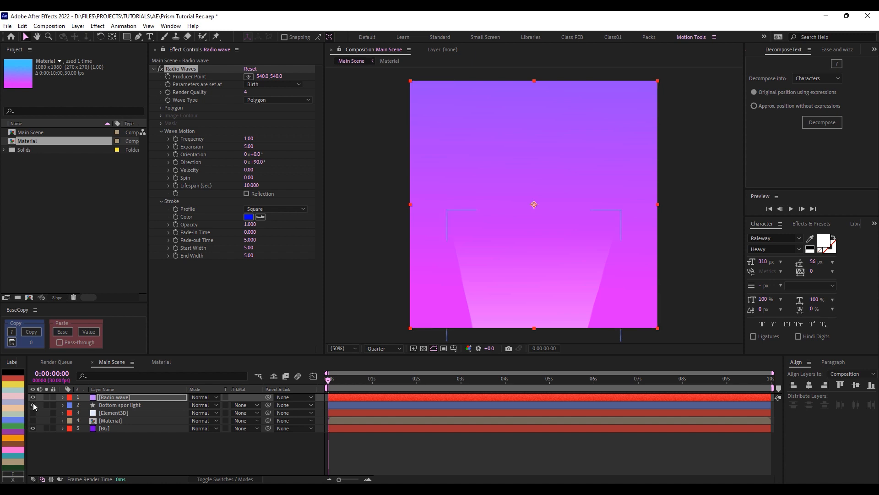
- Hide the Bottom spor light layer, preview the radio waves from the start, and park the current time at 0:00:01:29
{"action": "left_click", "coordinate": [33, 405]}
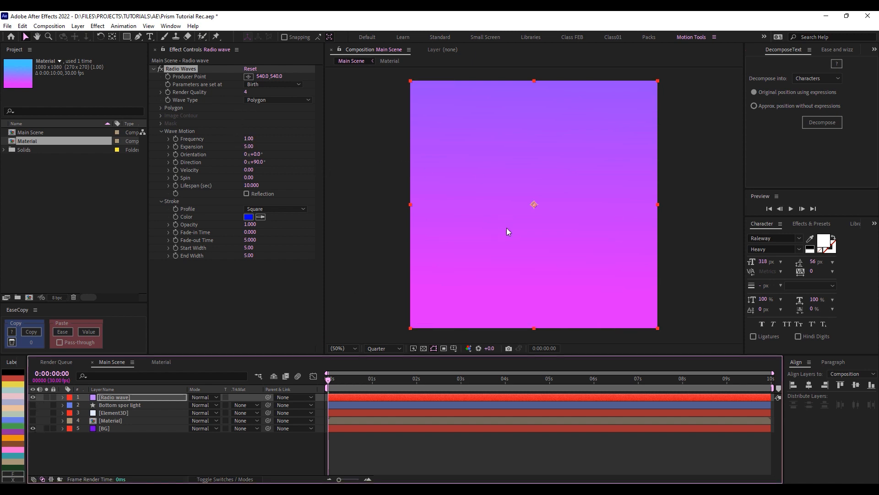
{"action": "key", "text": "space"}
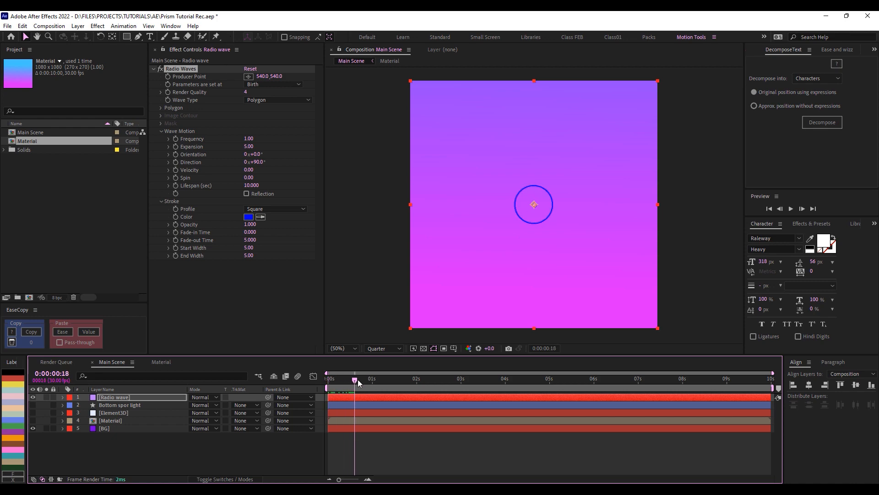
{"action": "left_click_drag", "start_coordinate": [465, 384], "coordinate": [286, 375]}
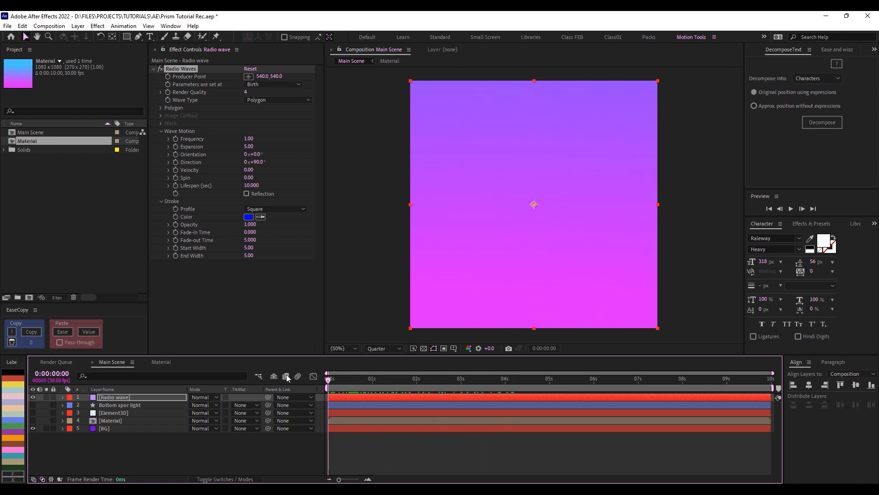
{"action": "key", "text": "space"}
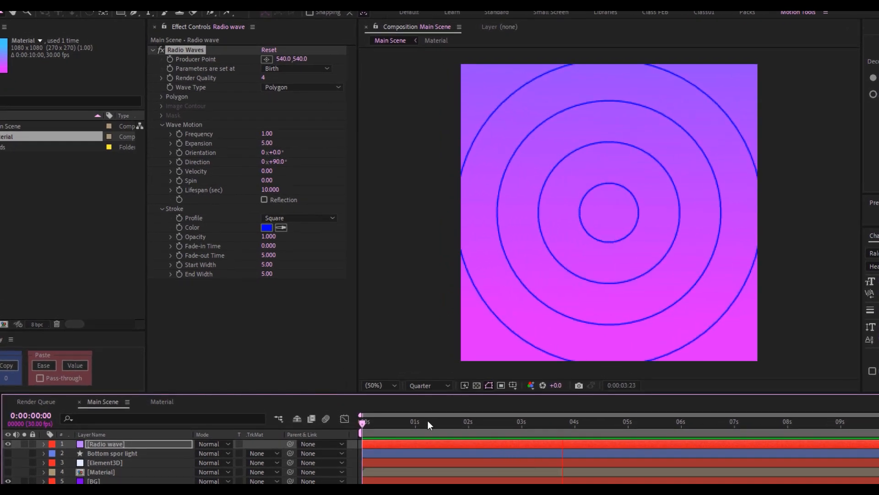
{"action": "left_click", "coordinate": [459, 423]}
{"action": "left_click_drag", "start_coordinate": [456, 425], "coordinate": [466, 424]}
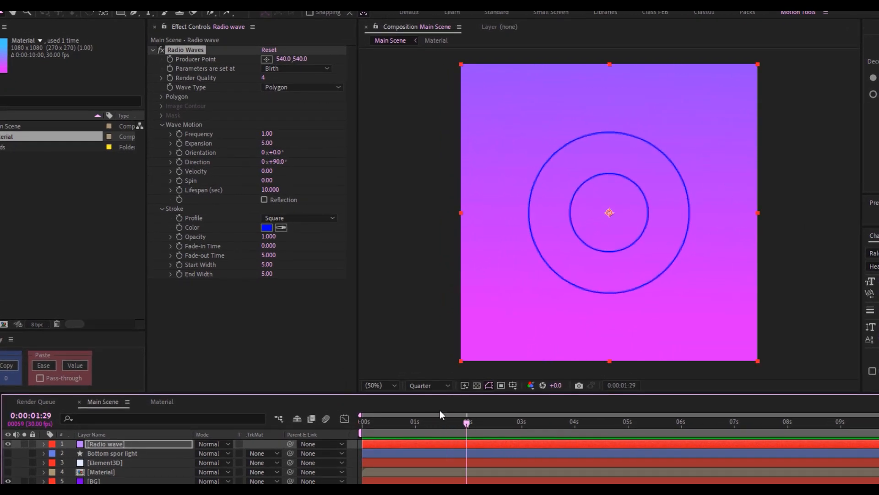
- Set the Radio Waves frequency to 4.6 and its stroke color to white
{"action": "left_click", "coordinate": [267, 133]}
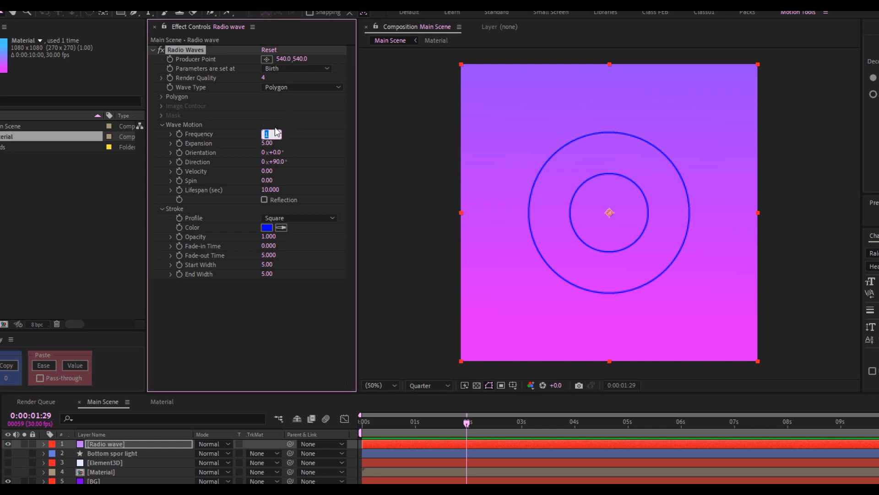
{"action": "type", "text": "4.6"}
{"action": "key", "text": "Return"}
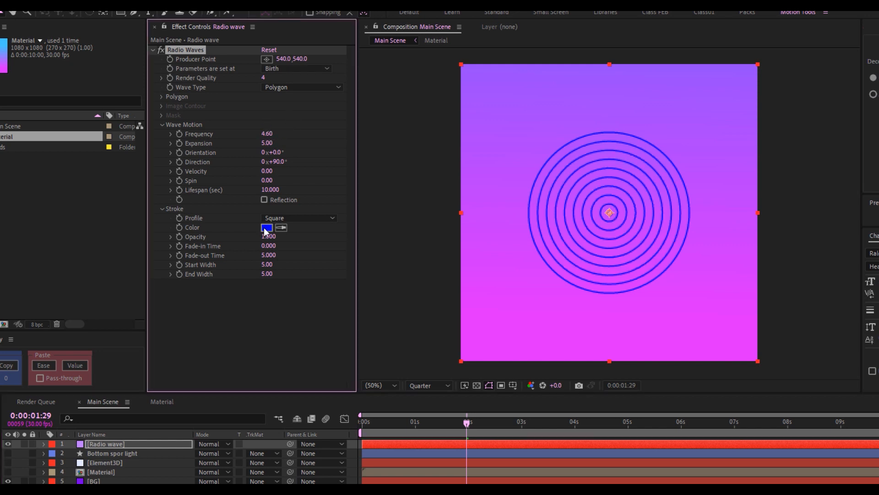
{"action": "left_click", "coordinate": [267, 229]}
{"action": "left_click", "coordinate": [682, 203]}
{"action": "key", "text": "Return"}
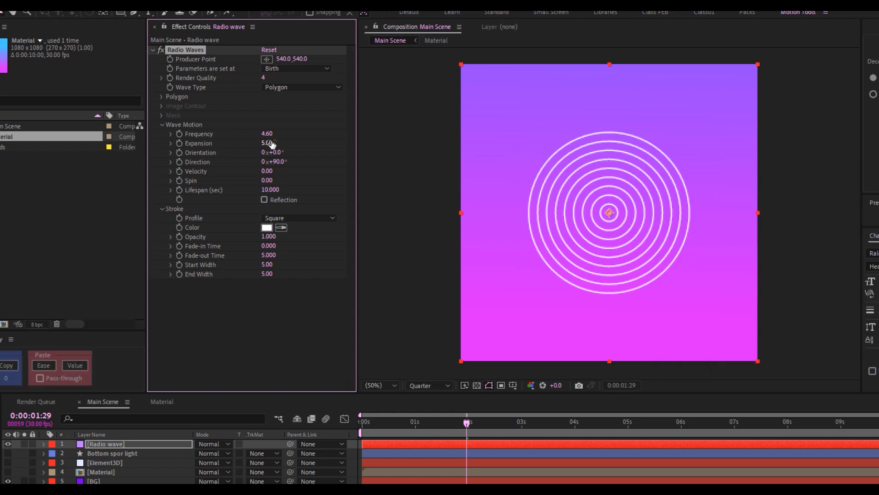
- Set the Radio Waves expansion to 18.4 and the lifespan to 20 seconds
{"action": "left_click", "coordinate": [272, 143]}
{"action": "type", "text": "18.4"}
{"action": "key", "text": "Return"}
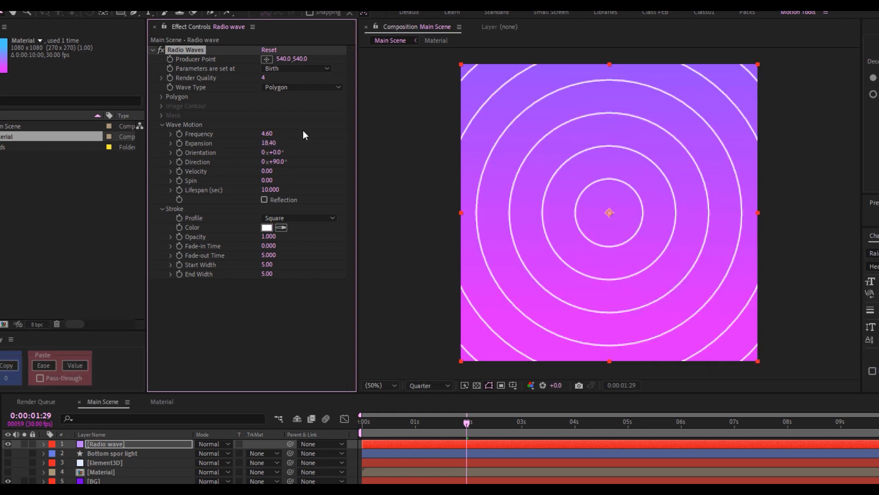
{"action": "left_click", "coordinate": [267, 189]}
{"action": "type", "text": "20"}
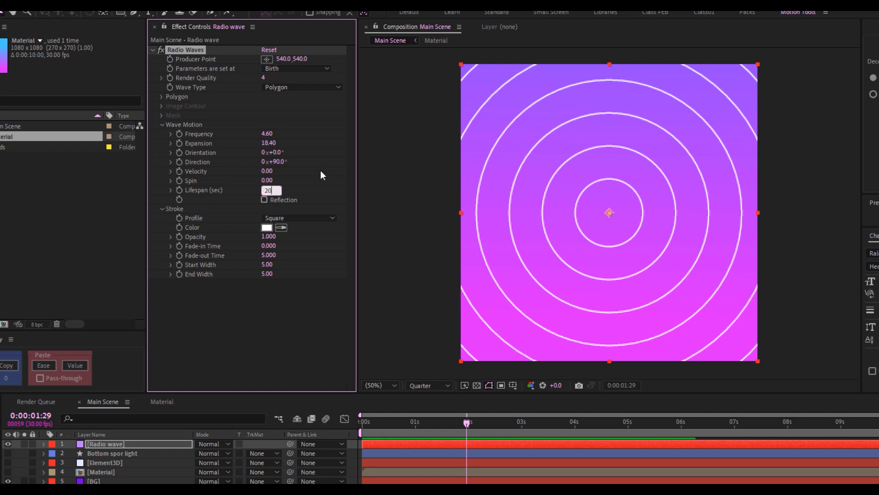
{"action": "left_click", "coordinate": [320, 171]}
- Set the Radio Waves stroke's fade-in time to 15.3 and its start width to 19.6
{"action": "left_click", "coordinate": [270, 246]}
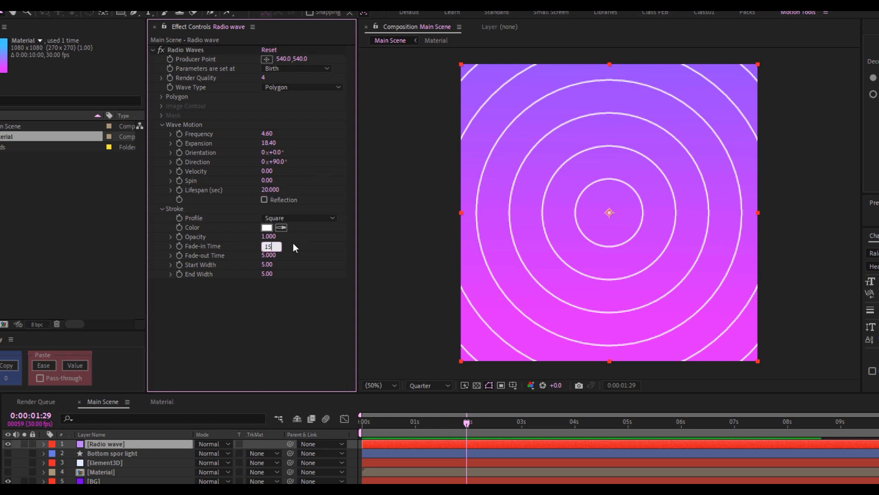
{"action": "type", "text": "15.3"}
{"action": "left_click", "coordinate": [268, 265]}
{"action": "type", "text": "1"}
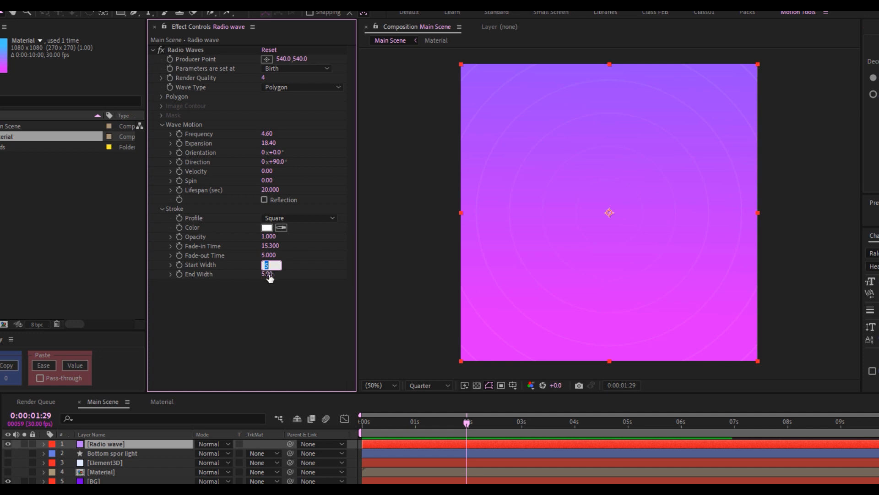
{"action": "type", "text": "9.6"}
{"action": "key", "text": "Return"}
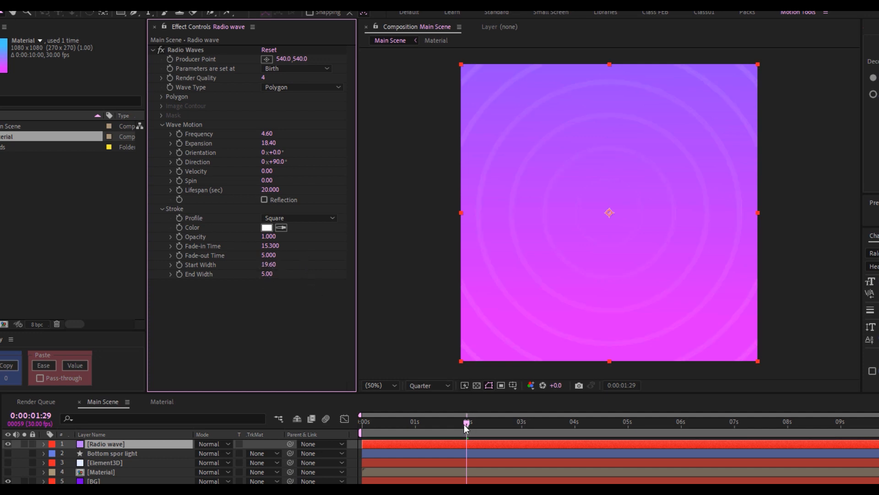
- Preview the adjusted radio waves from the start of the composition, and park the current time at 0:00:00:03
{"action": "left_click_drag", "start_coordinate": [463, 422], "coordinate": [331, 418]}
{"action": "key", "text": "space"}
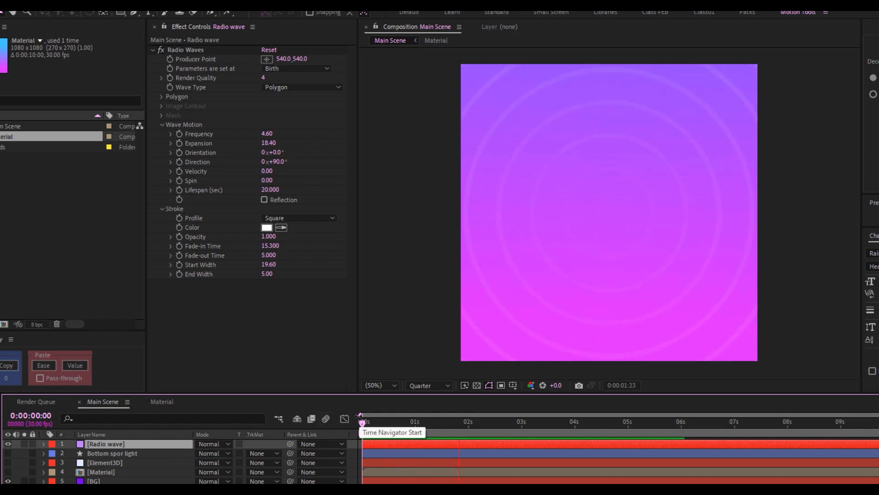
{"action": "left_click", "coordinate": [368, 421]}
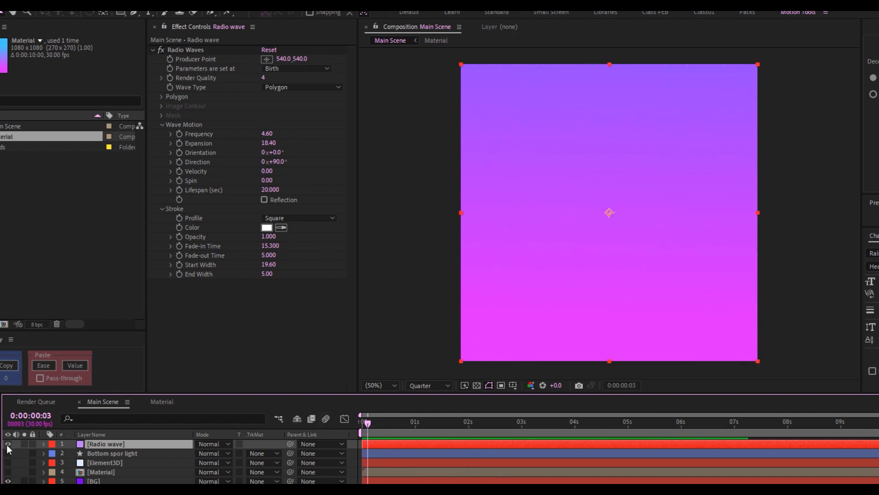
- Create a 1080 x 1080 px solid named "Star burst" in the Main Scene composition with a light cyan color
{"action": "right_click", "coordinate": [80, 494]}
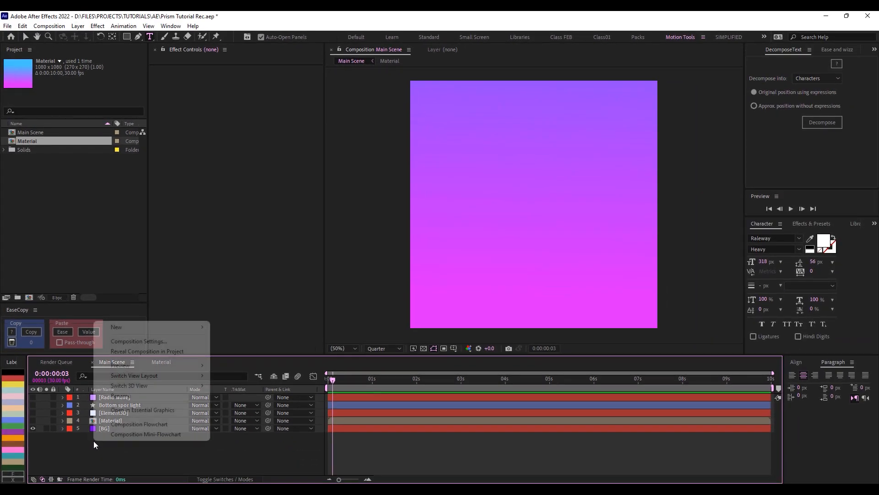
{"action": "mouse_move", "coordinate": [192, 327]}
{"action": "left_click", "coordinate": [244, 351]}
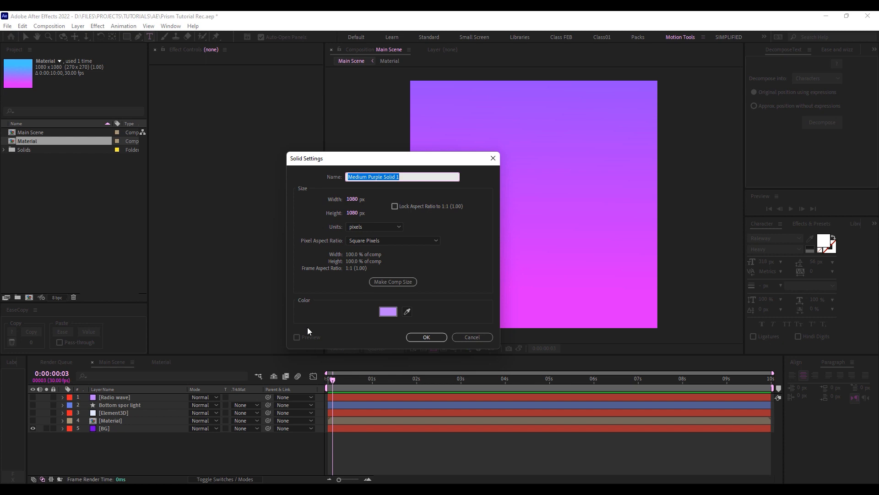
{"action": "type", "text": "Star burst"}
{"action": "left_click", "coordinate": [388, 311]}
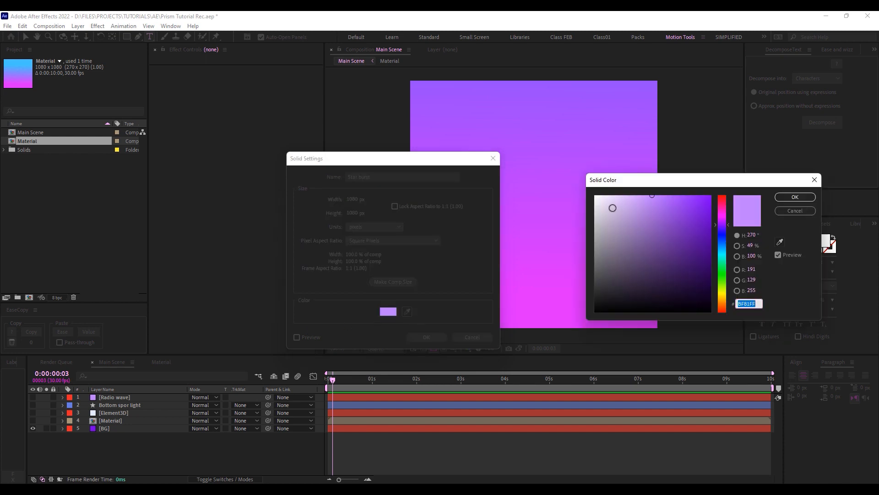
{"action": "left_click", "coordinate": [722, 252]}
{"action": "left_click", "coordinate": [795, 197]}
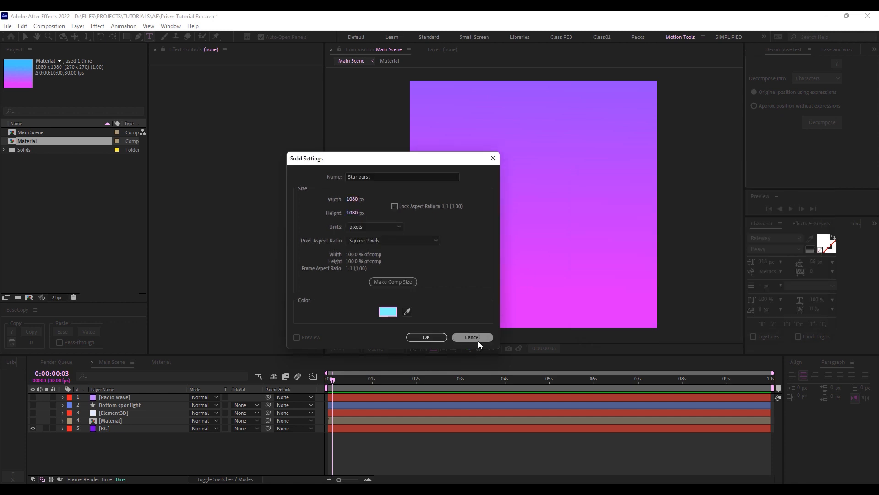
{"action": "left_click", "coordinate": [422, 338]}
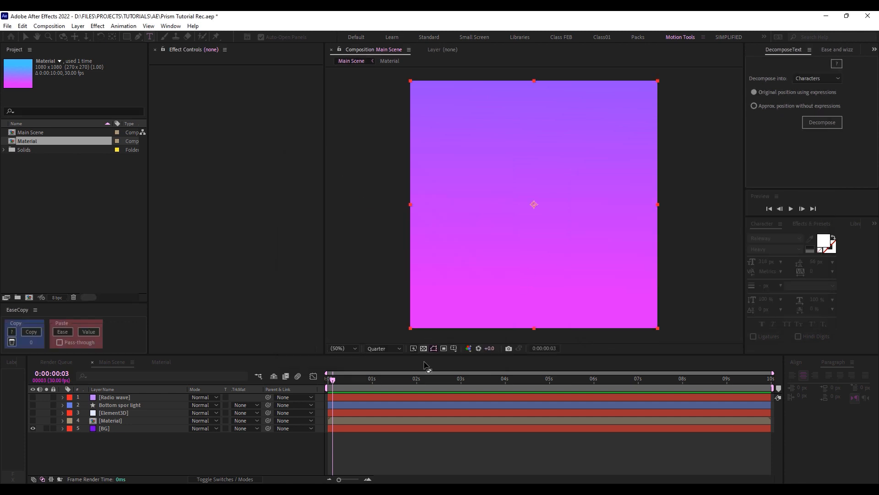
- Apply the CC Star Burst effect to the Star burst layer
{"action": "left_click", "coordinate": [426, 395]}
{"action": "key", "text": "ctrl+space"}
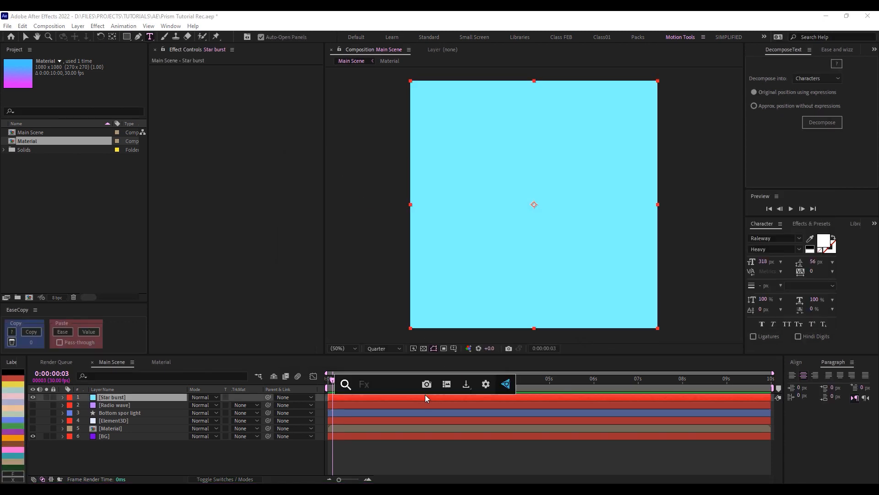
{"action": "type", "text": "cc str"}
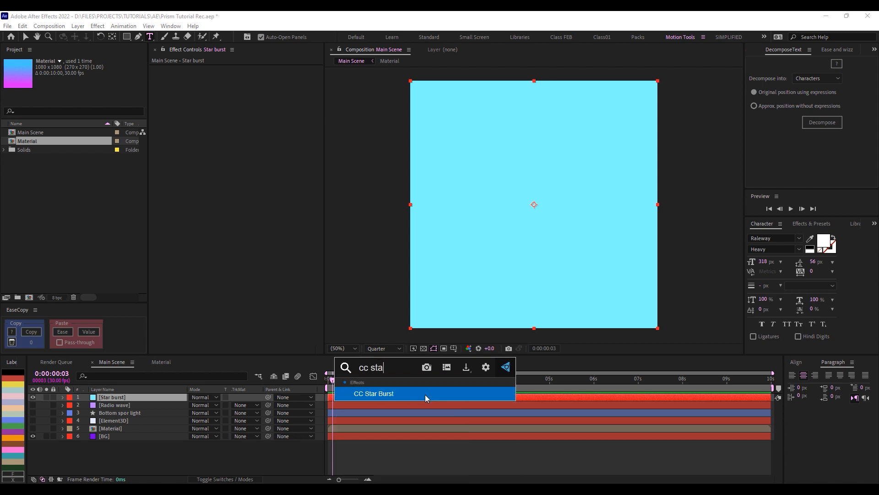
{"action": "key", "text": "Return"}
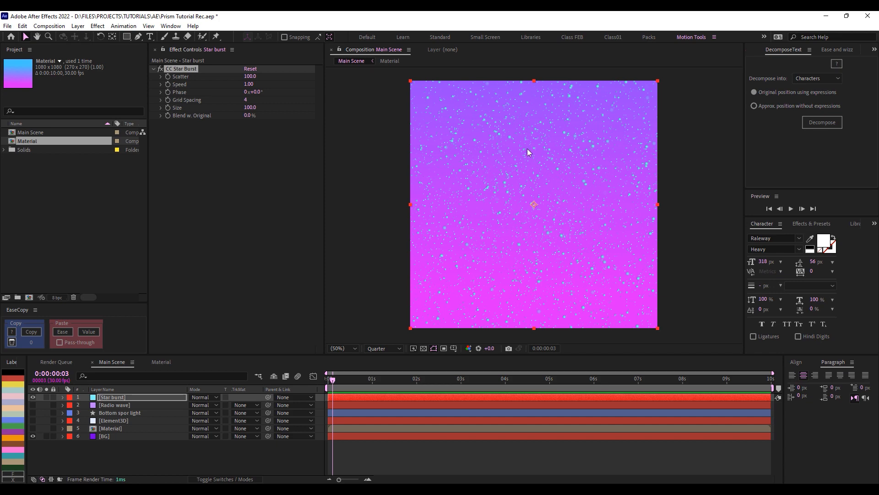
- Add a Fill effect to the Star burst layer, place it above CC Star Burst, and set its color to white
{"action": "left_click", "coordinate": [103, 399]}
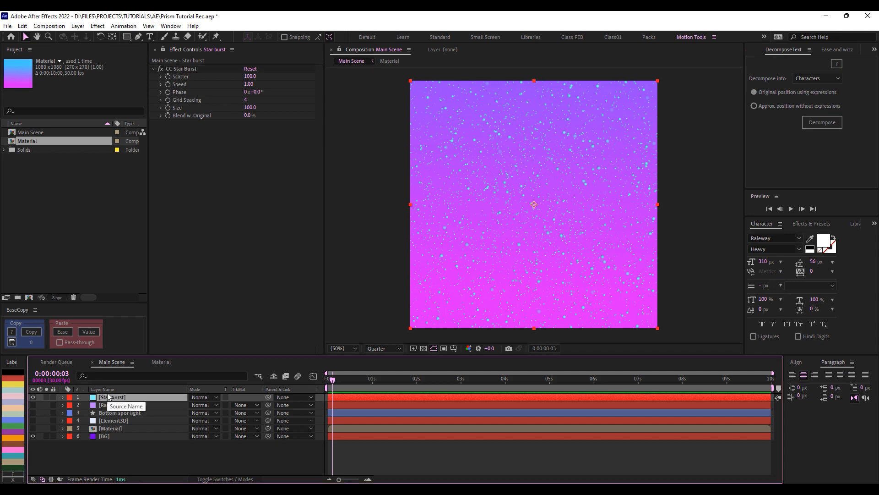
{"action": "key", "text": "ctrl+space"}
{"action": "type", "text": "fill"}
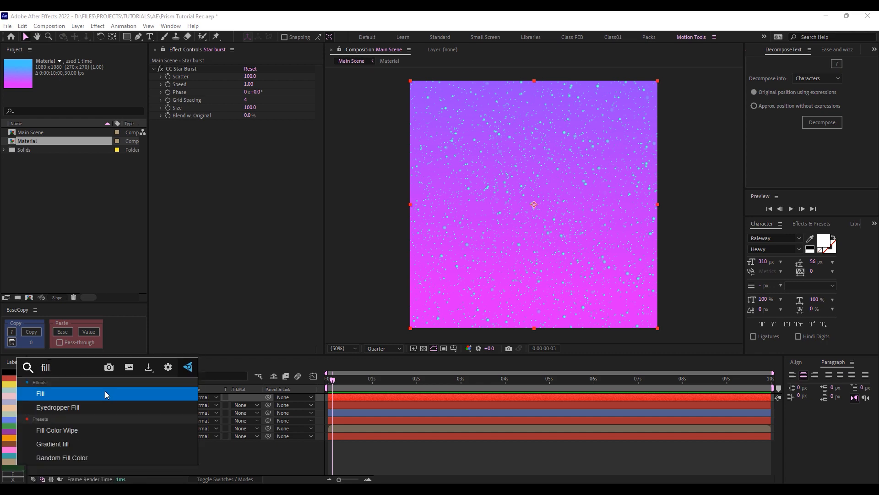
{"action": "left_click", "coordinate": [105, 394]}
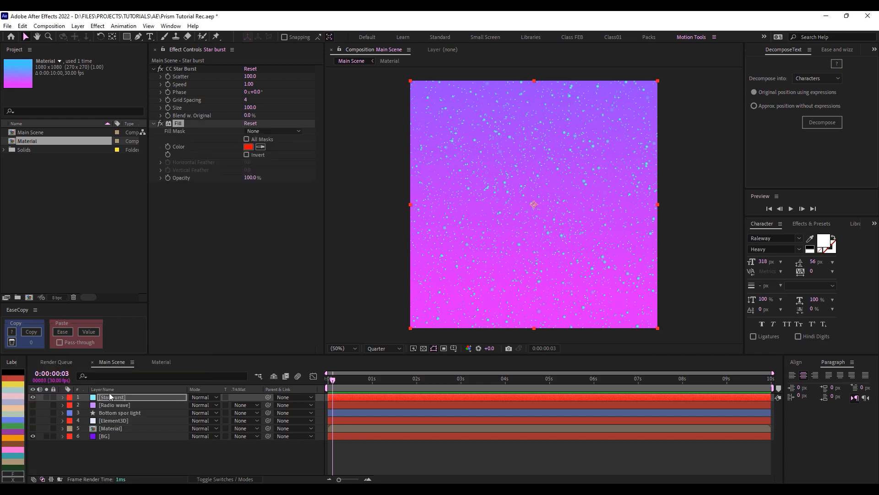
{"action": "left_click_drag", "start_coordinate": [178, 123], "coordinate": [197, 64]}
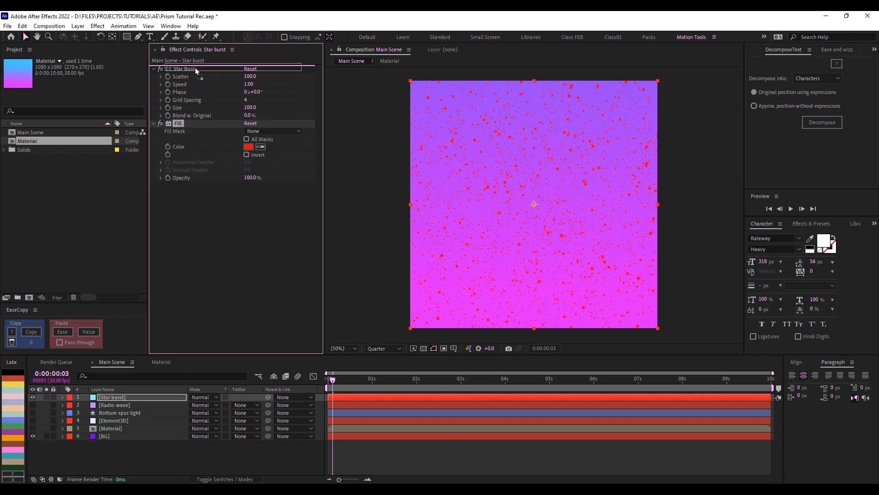
{"action": "left_click", "coordinate": [249, 92]}
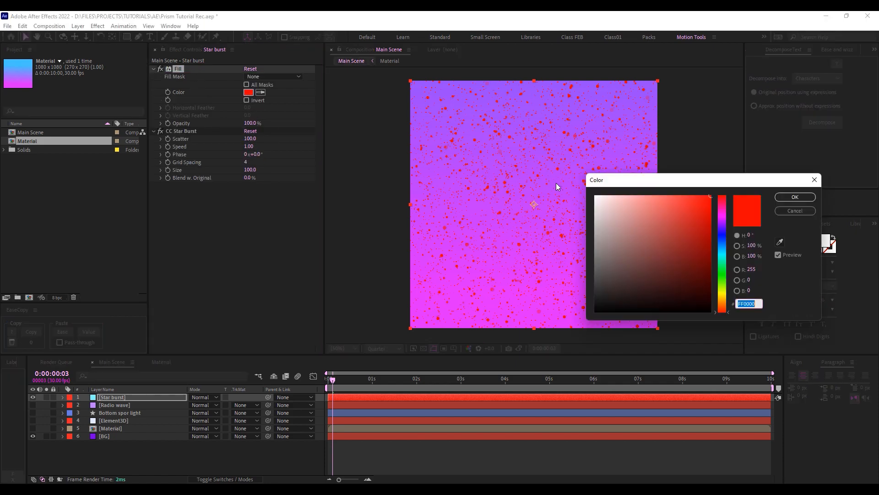
{"action": "left_click", "coordinate": [600, 205]}
{"action": "left_click", "coordinate": [794, 197]}
- Preview the white star particles from the start of the composition and set the viewer resolution to Full
{"action": "left_click_drag", "start_coordinate": [333, 380], "coordinate": [308, 381]}
{"action": "key", "text": "space"}
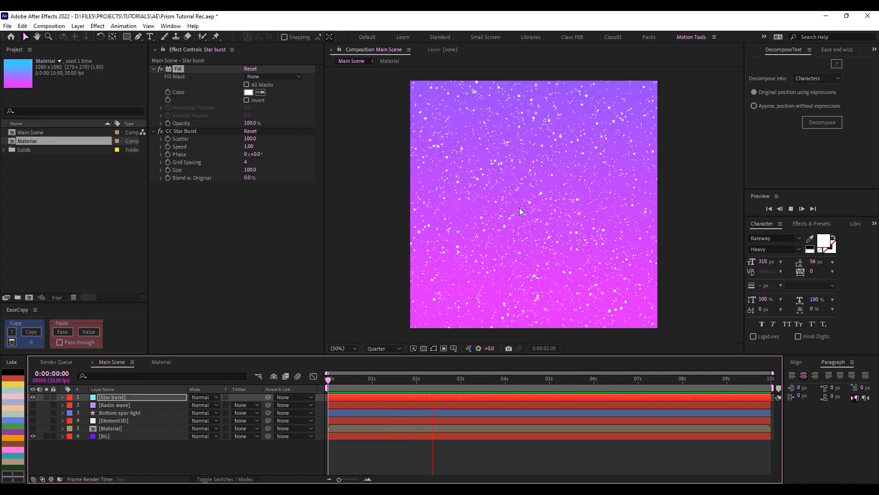
{"action": "key", "text": "space"}
{"action": "left_click", "coordinate": [381, 348]}
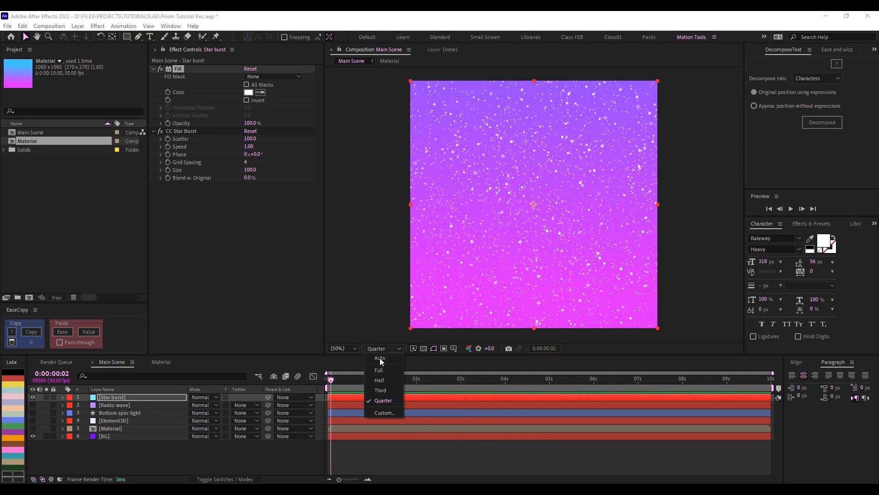
{"action": "left_click", "coordinate": [381, 369]}
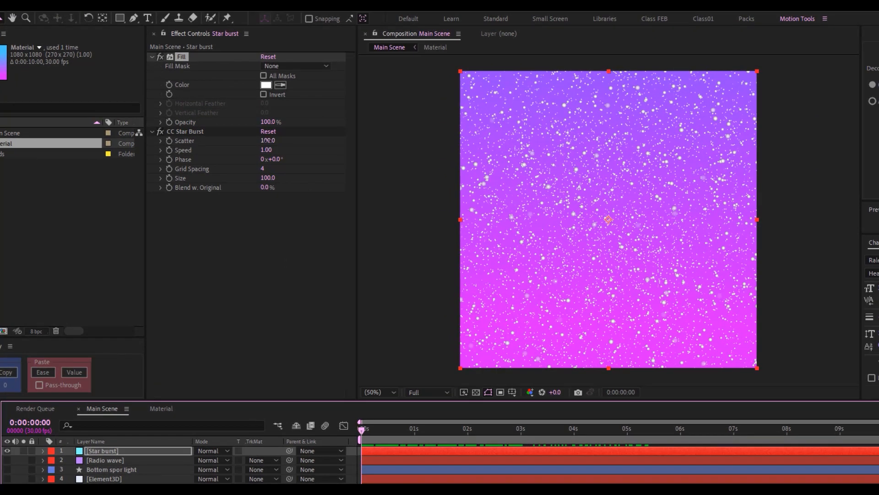
- Set the CC Star Burst scatter to 3669 and the speed to 0.05
{"action": "left_click", "coordinate": [268, 140]}
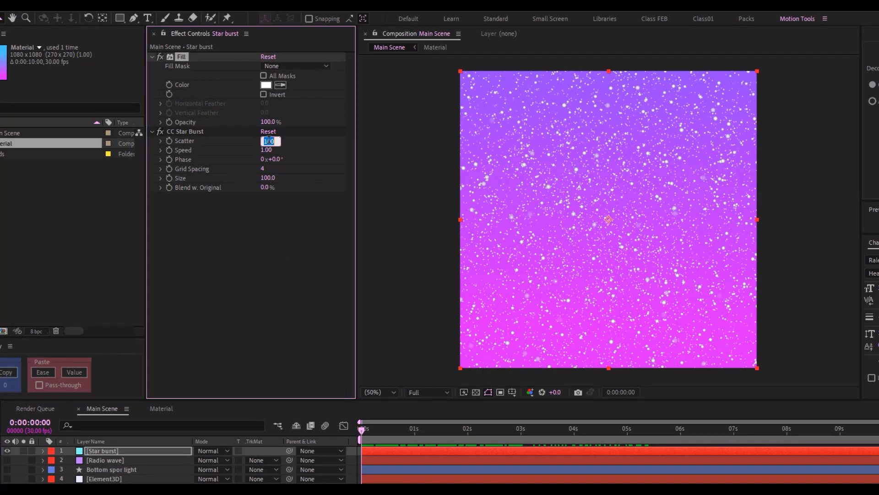
{"action": "type", "text": "3669"}
{"action": "key", "text": "Return"}
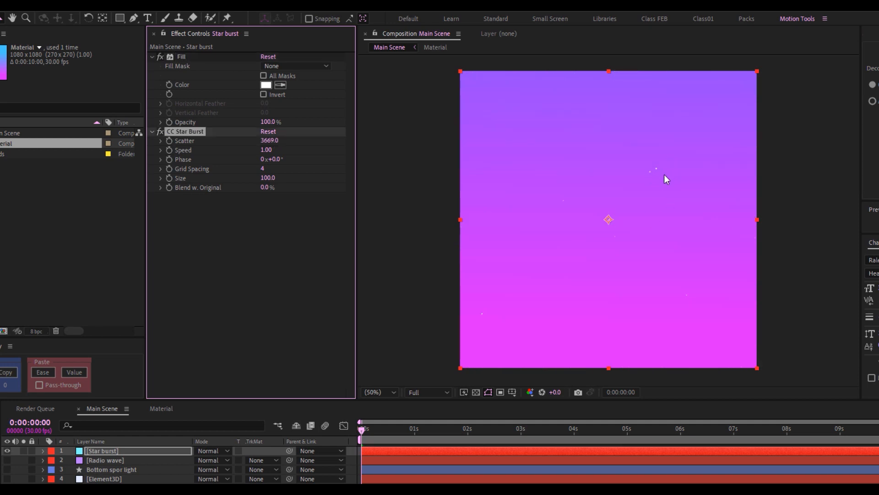
{"action": "left_click", "coordinate": [268, 151]}
{"action": "type", "text": "0"}
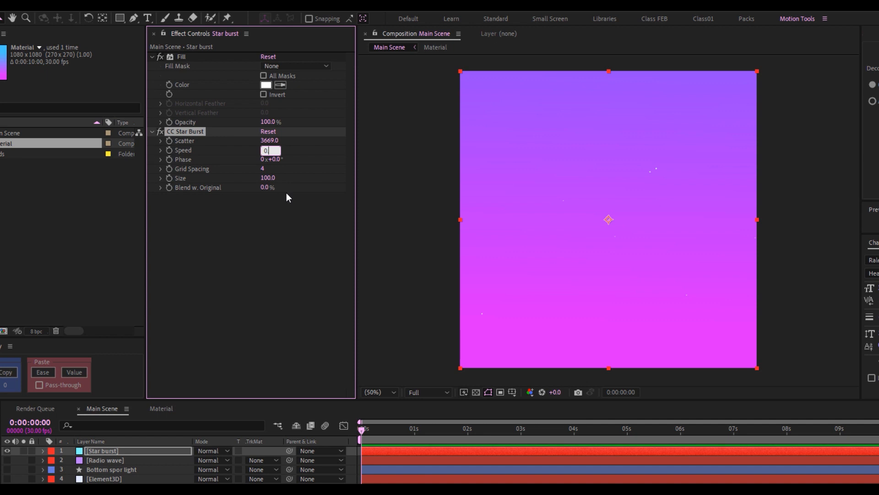
{"action": "type", "text": ".05"}
{"action": "key", "text": "Return"}
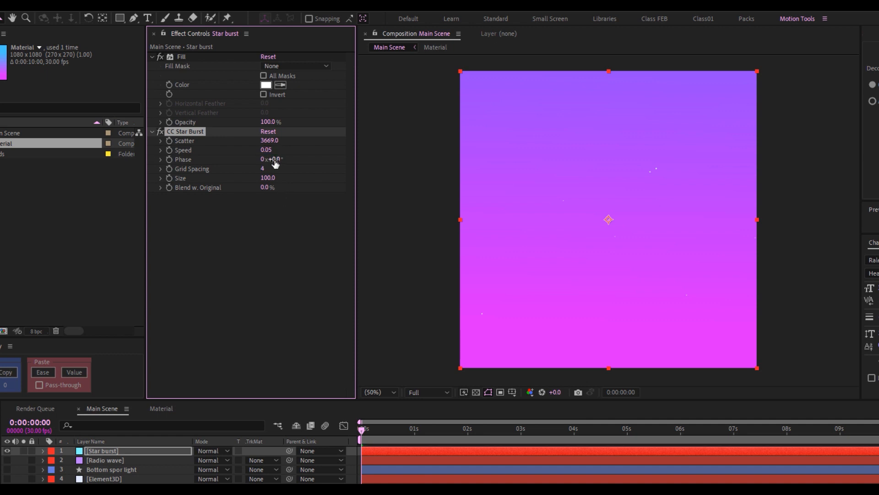
- Set the CC Star Burst phase to 75°, the grid spacing to 2 and the size to 116
{"action": "left_click_drag", "start_coordinate": [275, 161], "coordinate": [306, 155]}
{"action": "left_click", "coordinate": [265, 167]}
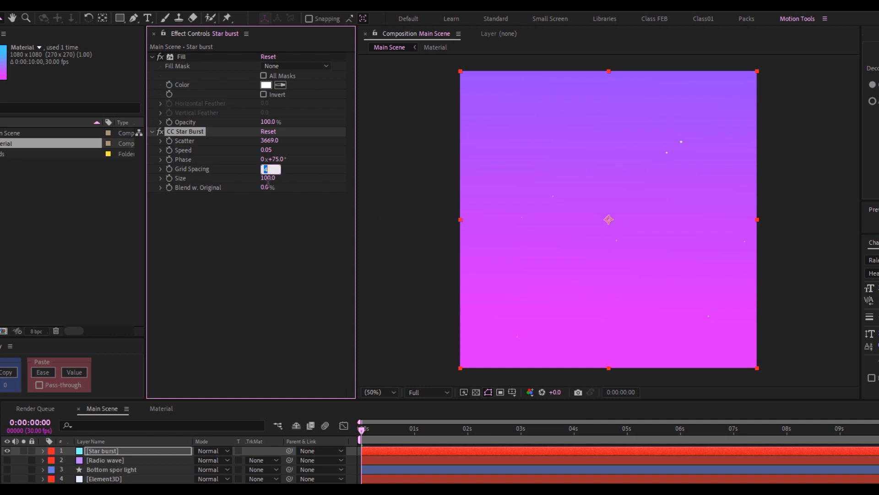
{"action": "type", "text": "2"}
{"action": "left_click", "coordinate": [295, 204]}
{"action": "left_click", "coordinate": [269, 178]}
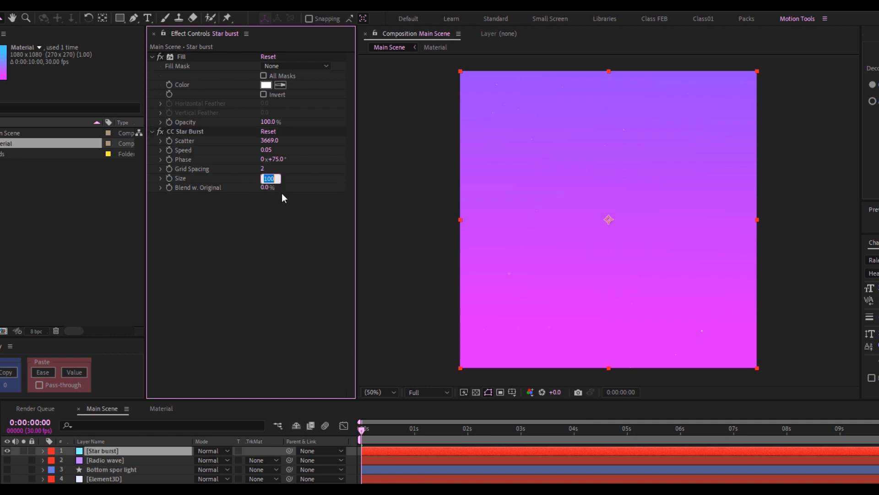
{"action": "key", "text": "Return"}
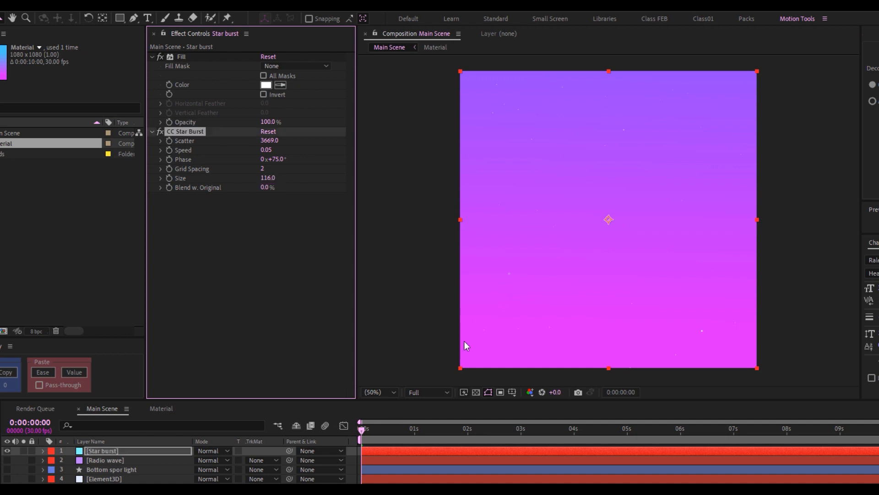
- Preview the adjusted star burst along the timeline and park the current time at 0:00:00:28
{"action": "left_click", "coordinate": [372, 432]}
{"action": "key", "text": "space"}
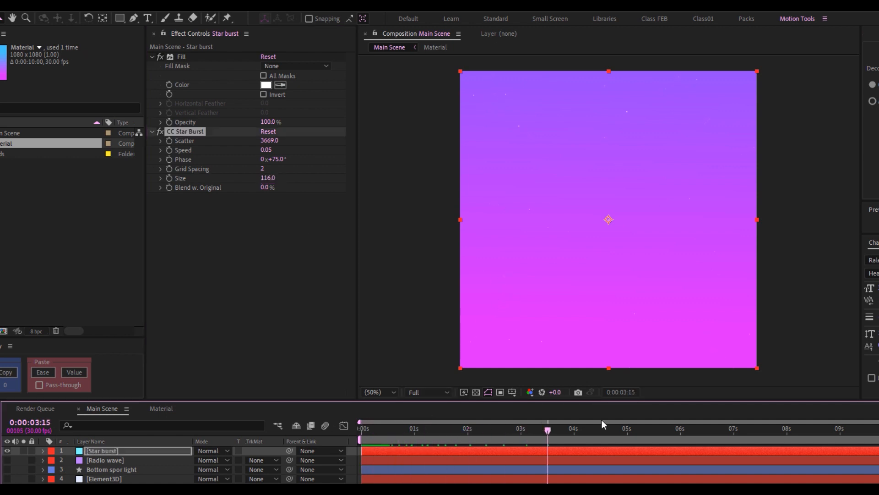
{"action": "left_click_drag", "start_coordinate": [744, 420], "coordinate": [411, 431]}
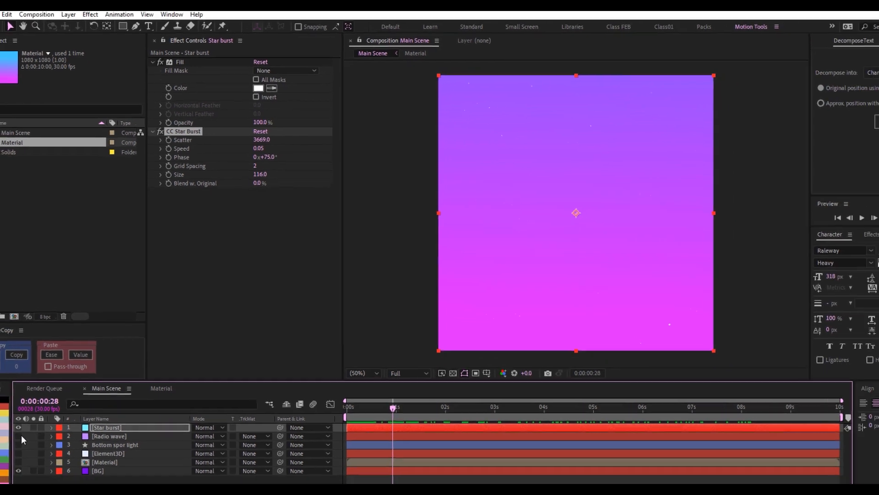
- Make the Radio wave and bottom spotlight layers visible and preview them together with the star burst
{"action": "left_click", "coordinate": [8, 460]}
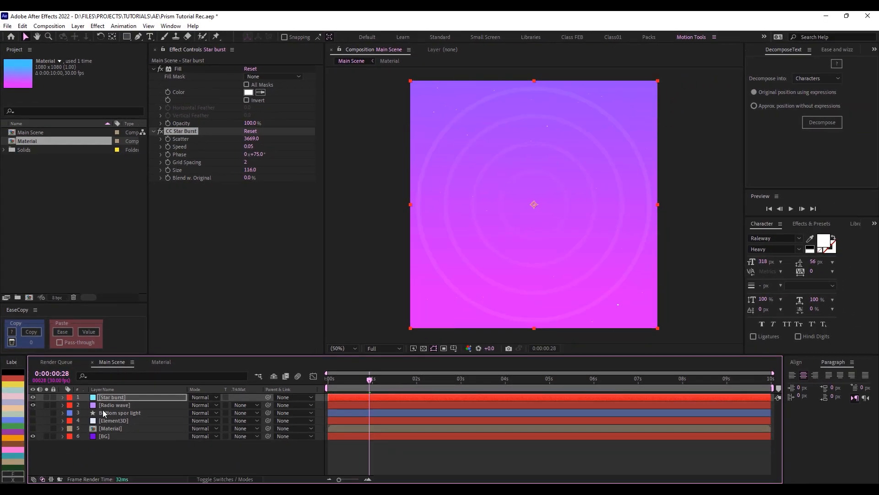
{"action": "key", "text": "Page_Down"}
{"action": "left_click", "coordinate": [33, 413]}
{"action": "key", "text": "space"}
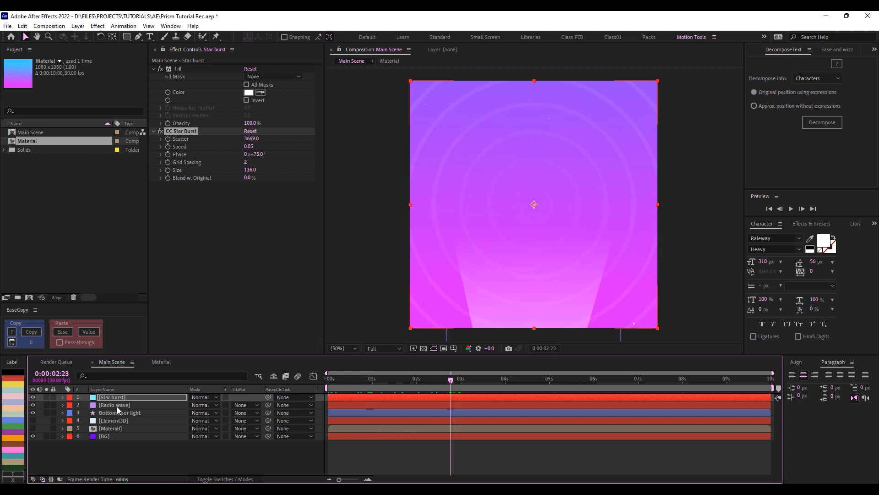
- Set the bottom spotlight layer's opacity to 80% and move the current time to 0:00:02:13
{"action": "left_click", "coordinate": [107, 415]}
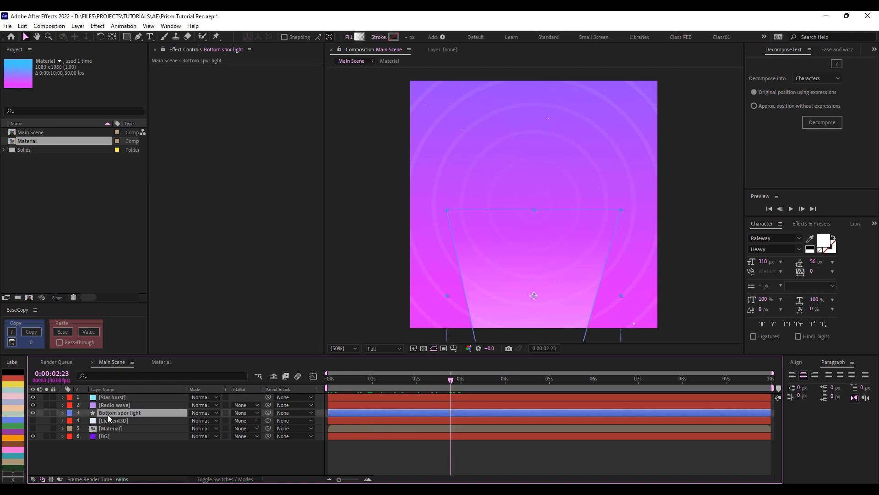
{"action": "key", "text": "t"}
{"action": "left_click", "coordinate": [195, 420]}
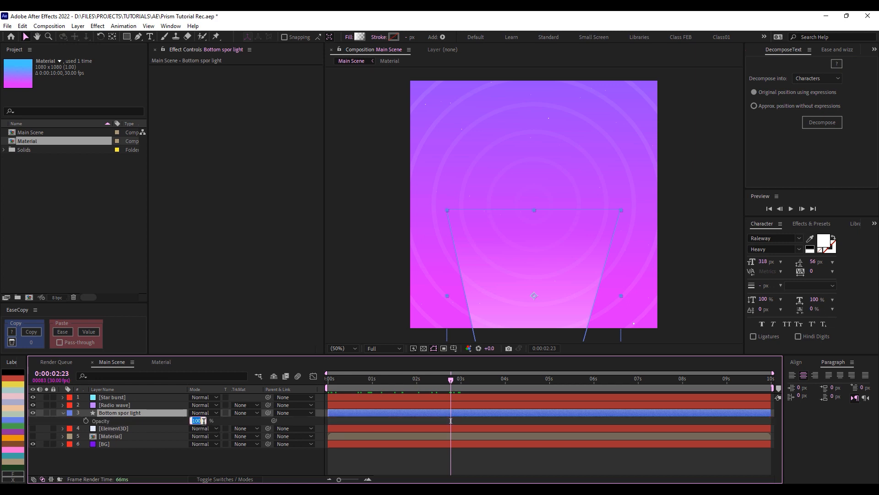
{"action": "type", "text": "80"}
{"action": "key", "text": "Return"}
{"action": "left_click_drag", "start_coordinate": [384, 379], "coordinate": [436, 379]}
- Lower the upper end point of the bottom spotlight's gradient fill so the light fades out sooner
{"action": "left_click", "coordinate": [115, 413]}
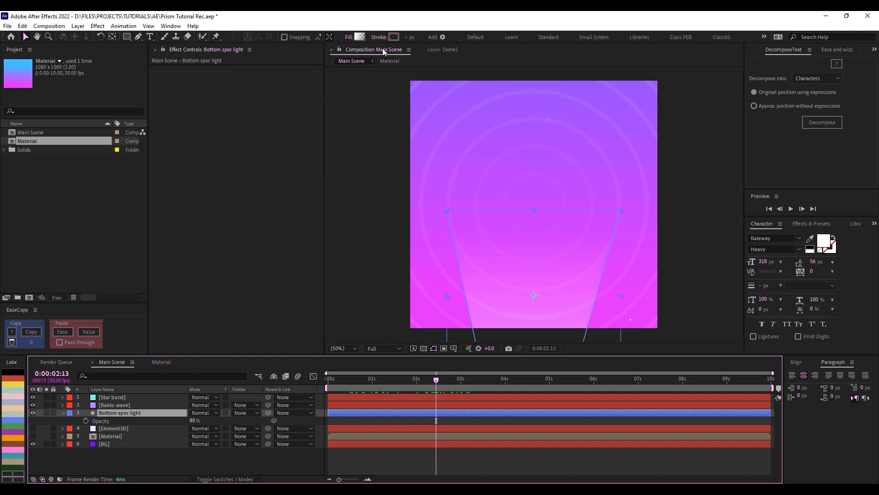
{"action": "left_click", "coordinate": [360, 37]}
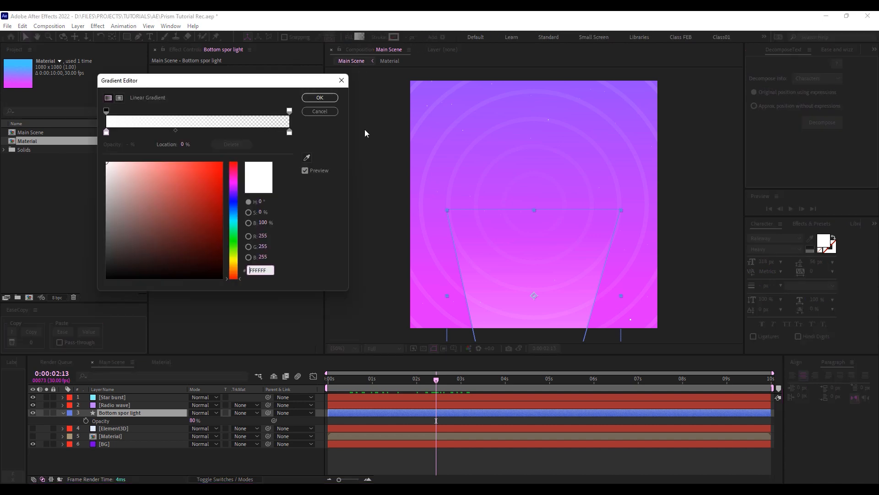
{"action": "left_click", "coordinate": [320, 97]}
{"action": "key", "text": "comma"}
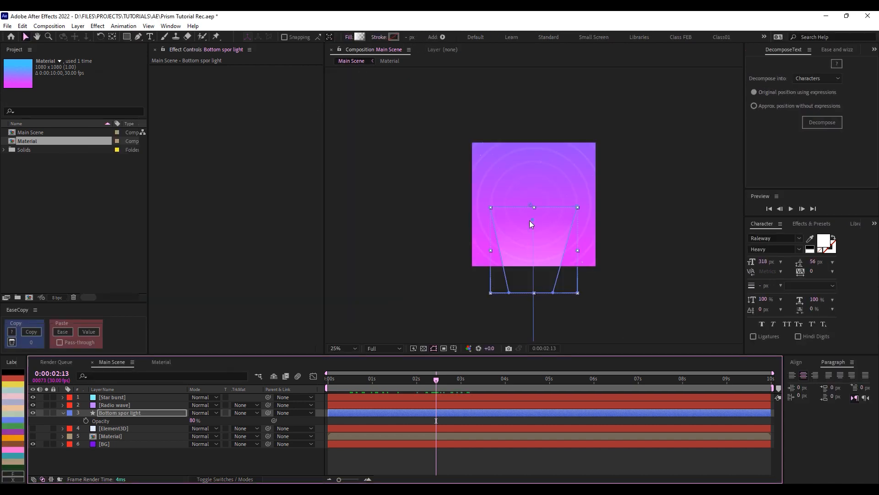
{"action": "left_click", "coordinate": [531, 220]}
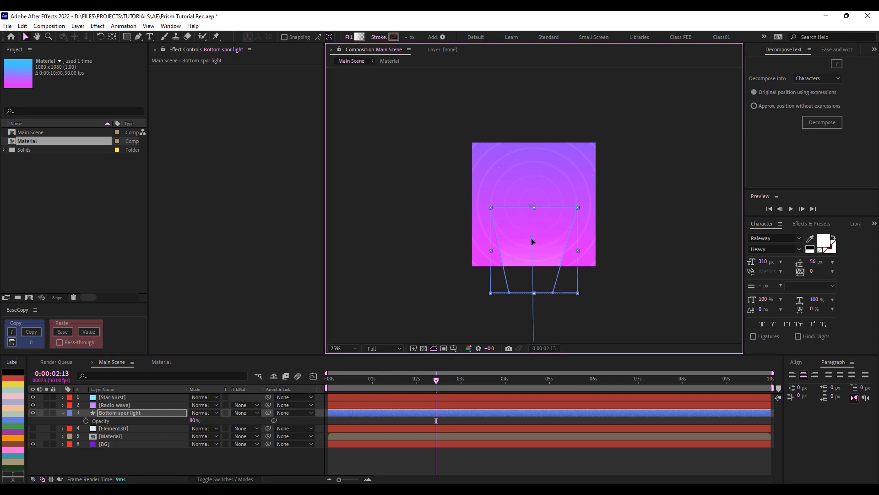
{"action": "key", "text": "period"}
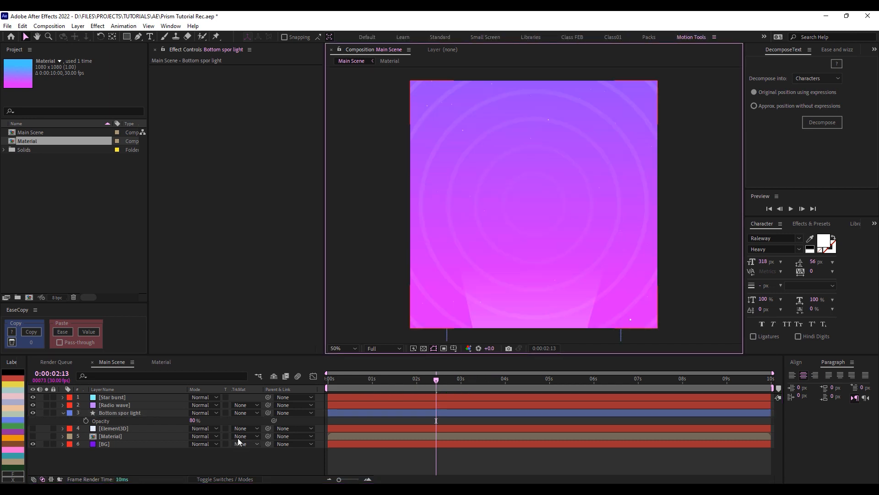
- Turn on the visibility of the Element3D layer
{"action": "left_click", "coordinate": [33, 428]}
{"action": "left_click", "coordinate": [33, 428]}
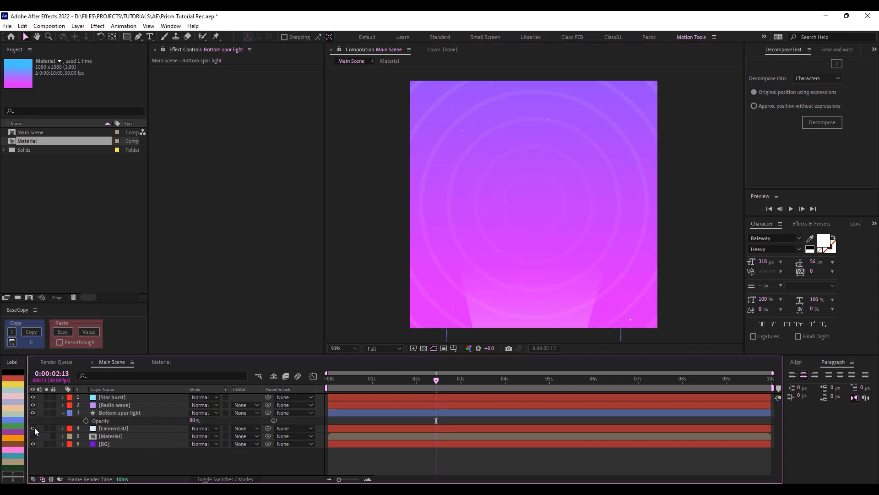
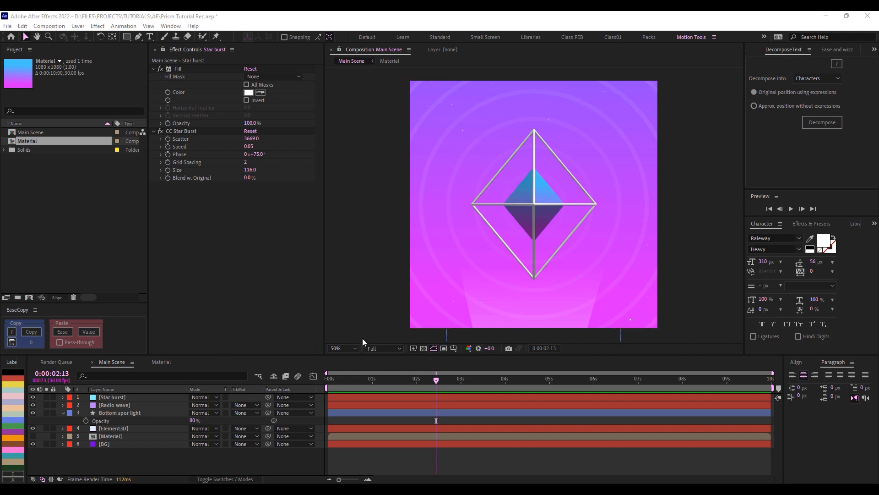
- Apply the Deep Glow effect to the Star burst layer
{"action": "left_click", "coordinate": [125, 399]}
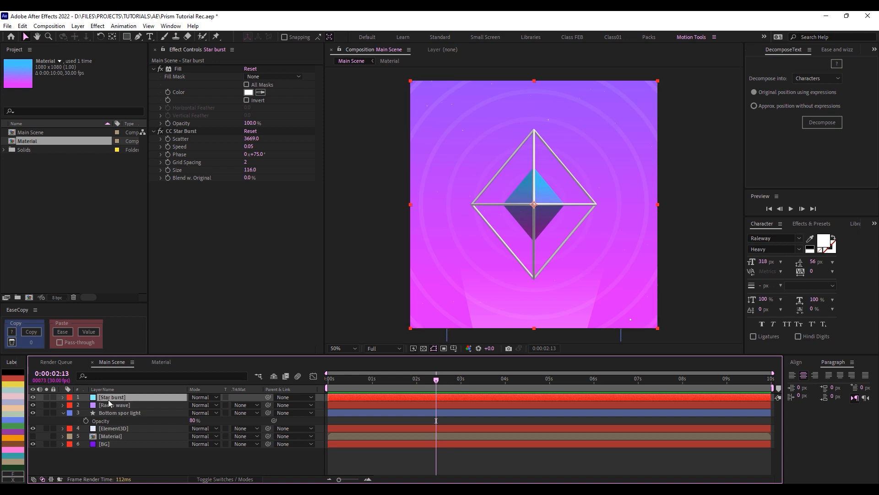
{"action": "key", "text": "ctrl+space"}
{"action": "type", "text": "deep"}
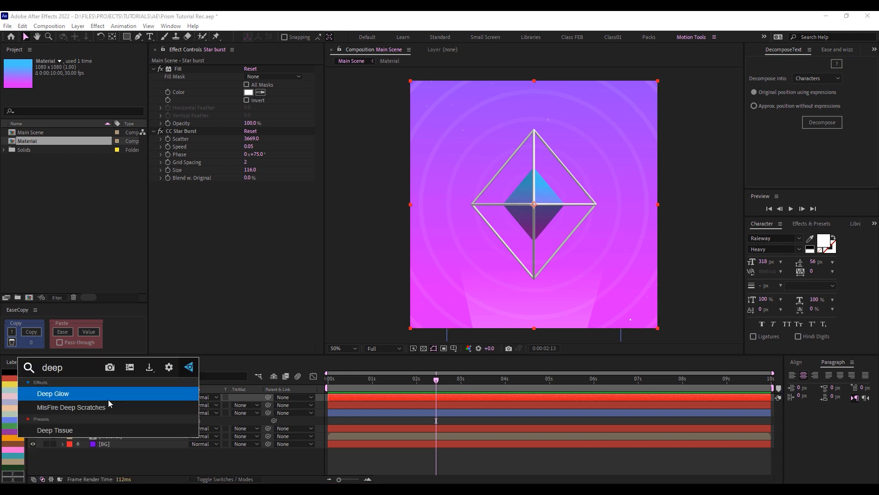
{"action": "left_click", "coordinate": [94, 398]}
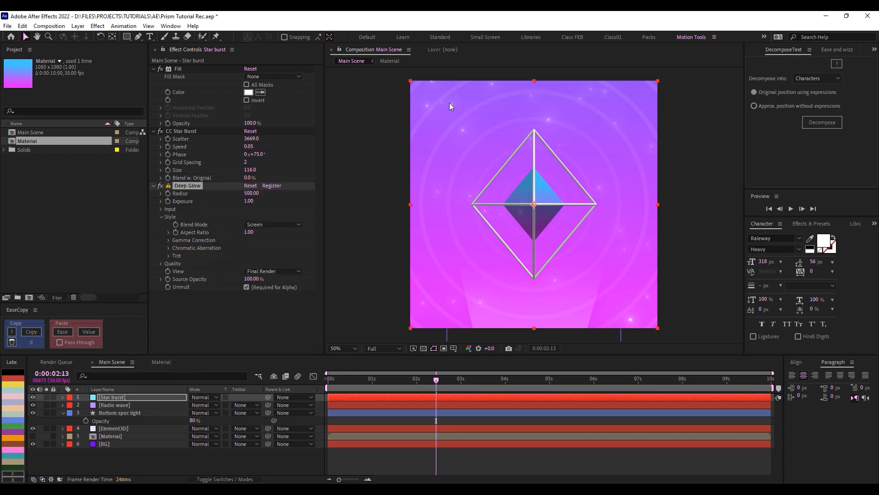
- Solo the Star burst layer while setting its Deep Glow exposure to 0.20 and radius to 460, then unsolo it
{"action": "left_click", "coordinate": [47, 398]}
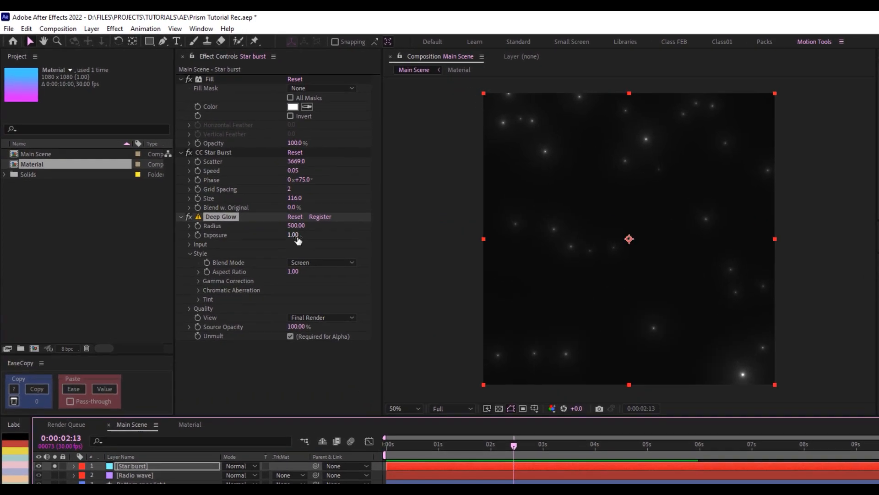
{"action": "left_click", "coordinate": [297, 237]}
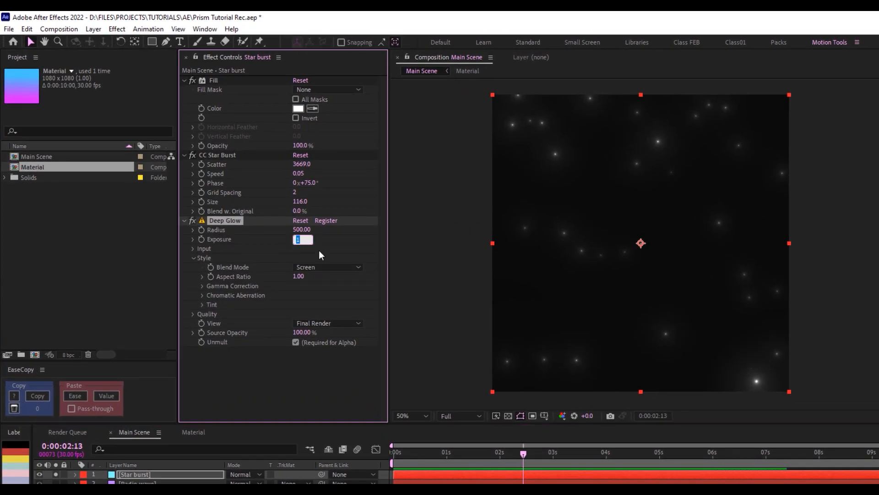
{"action": "type", "text": "0"}
{"action": "key", "text": "Return"}
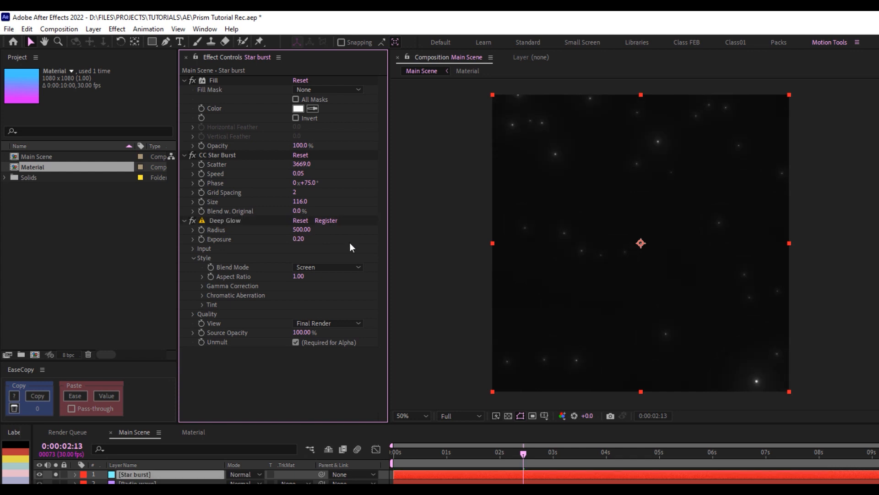
{"action": "left_click", "coordinate": [301, 230]}
{"action": "key", "text": "Return"}
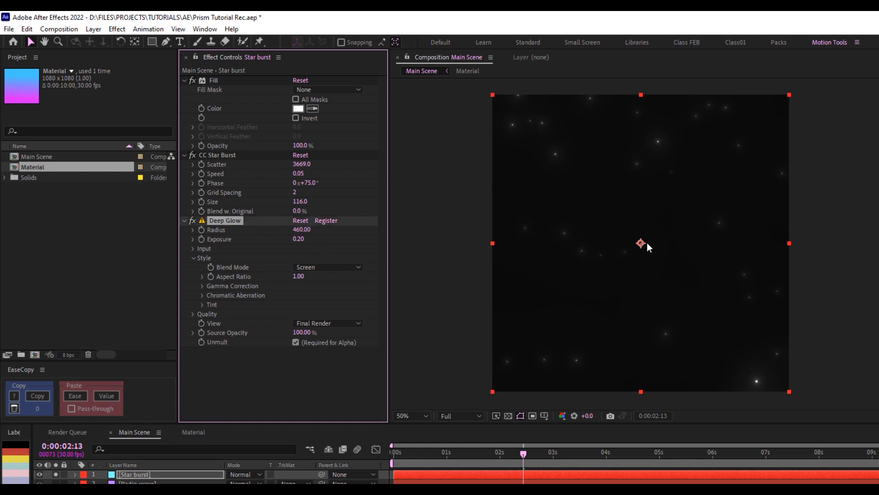
{"action": "left_click", "coordinate": [54, 474]}
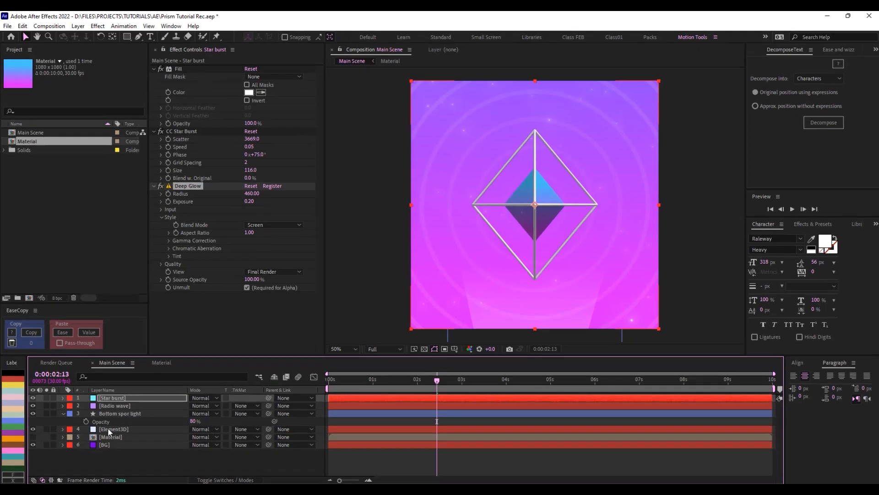
- Apply Deep Glow to the Element3D layer and set the glow's exposure to 0.30
{"action": "left_click", "coordinate": [108, 427]}
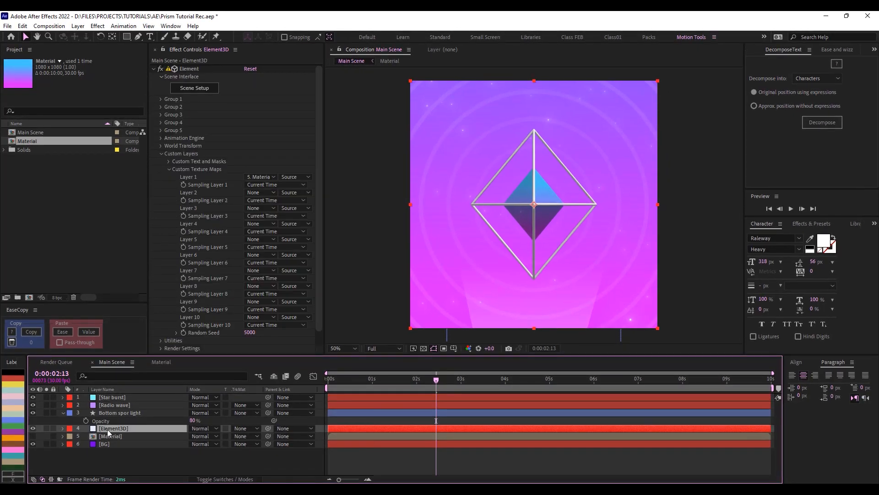
{"action": "left_click", "coordinate": [162, 154]}
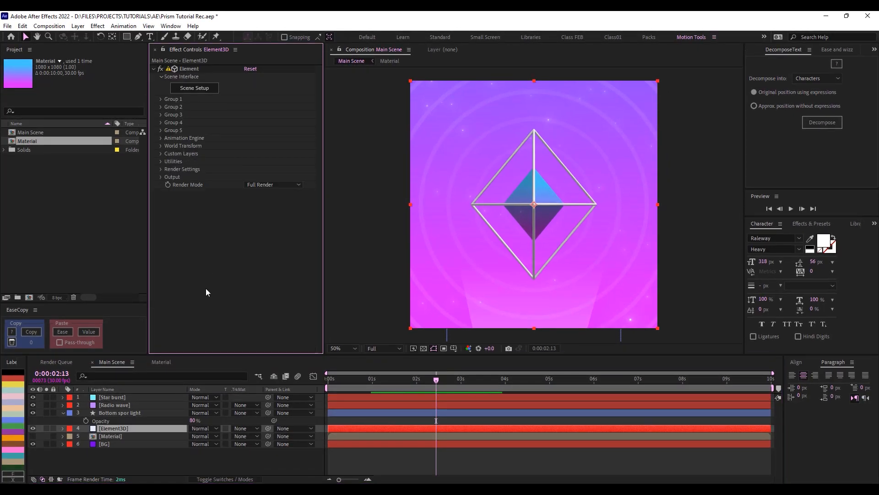
{"action": "key", "text": "ctrl+space"}
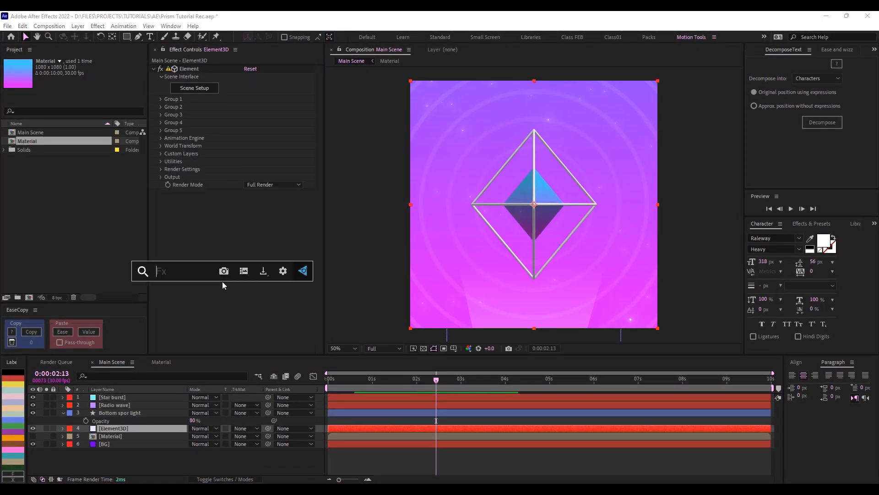
{"action": "type", "text": "dee"}
{"action": "key", "text": "Return"}
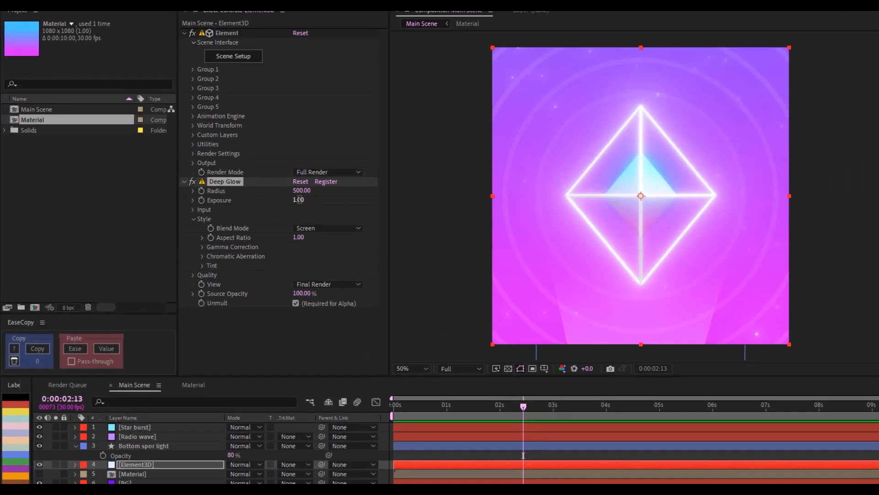
{"action": "left_click", "coordinate": [249, 208]}
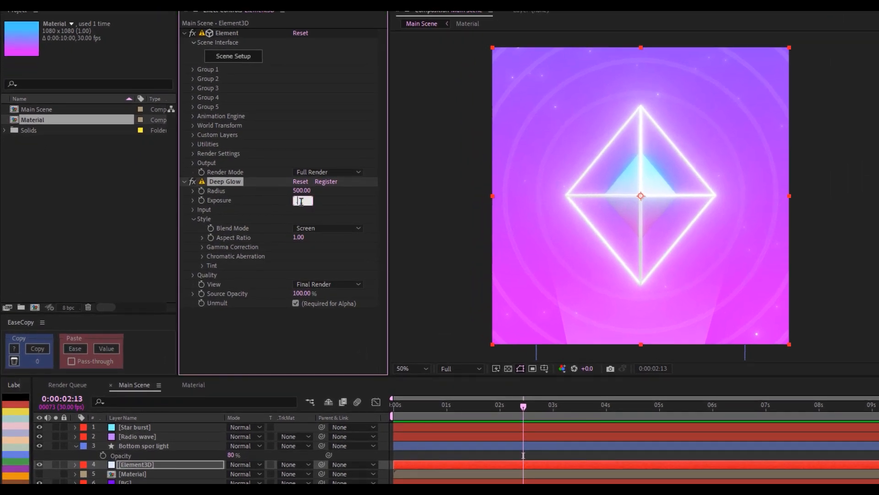
{"action": "type", "text": ".3"}
{"action": "key", "text": "Return"}
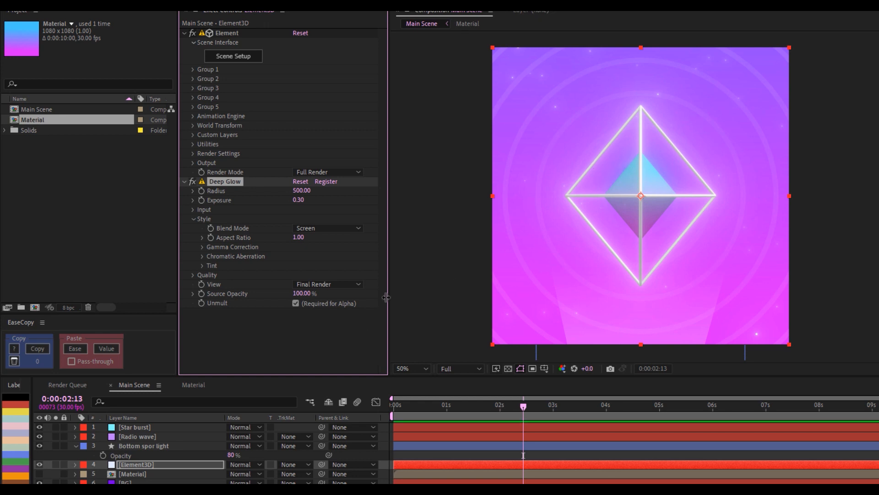
- Create a group null for Group 1 of the Element effect on the Element3D layer
{"action": "left_click", "coordinate": [126, 466]}
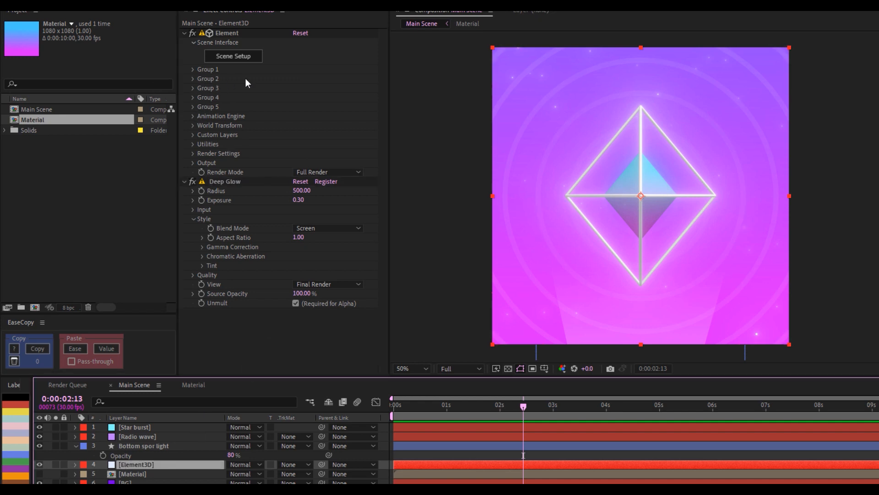
{"action": "left_click", "coordinate": [193, 69]}
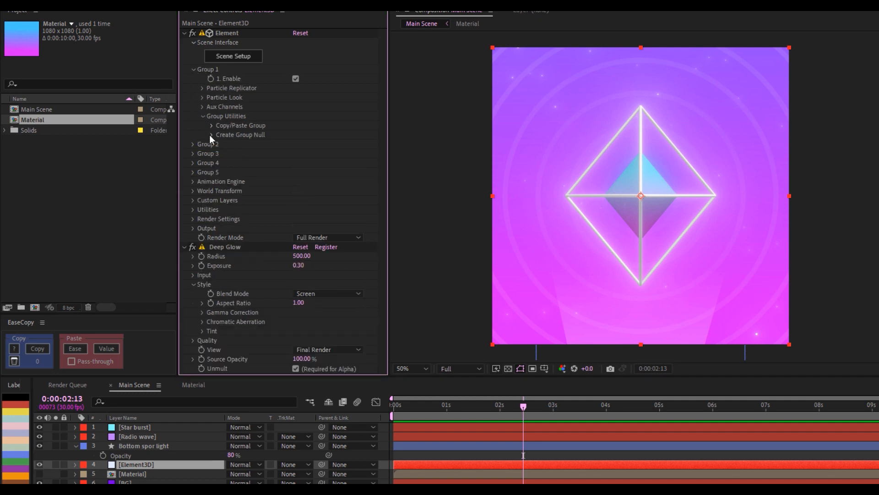
{"action": "left_click", "coordinate": [201, 87]}
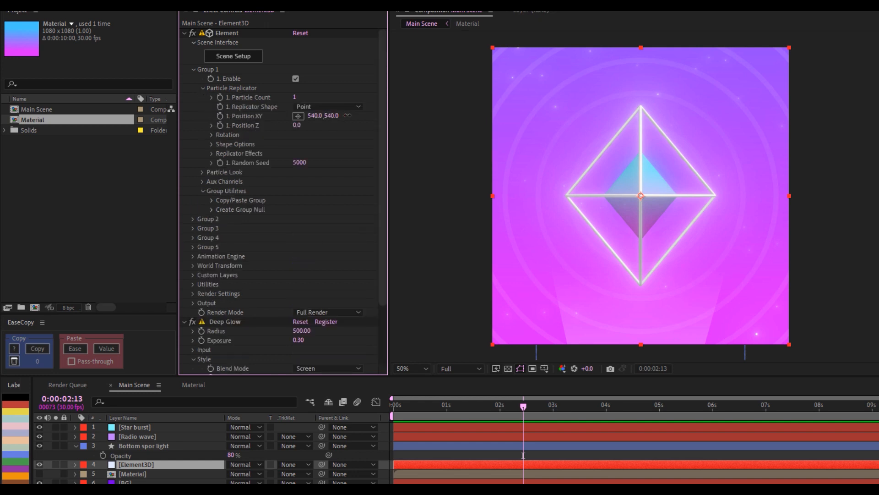
{"action": "mouse_move", "coordinate": [329, 115]}
{"action": "left_mouse_down"}
{"action": "mouse_move", "coordinate": [373, 118]}
{"action": "mouse_move", "coordinate": [313, 118]}
{"action": "mouse_move", "coordinate": [328, 142]}
{"action": "mouse_move", "coordinate": [333, 129]}
{"action": "left_mouse_up"}
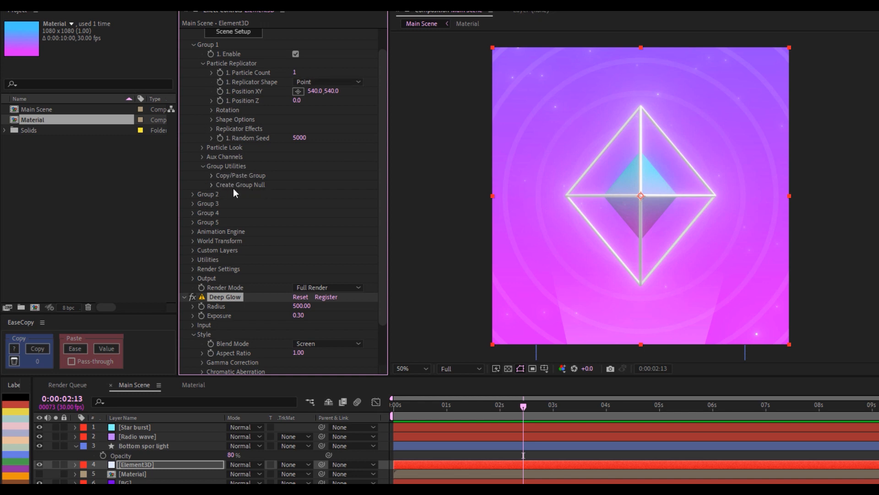
{"action": "left_click", "coordinate": [212, 185]}
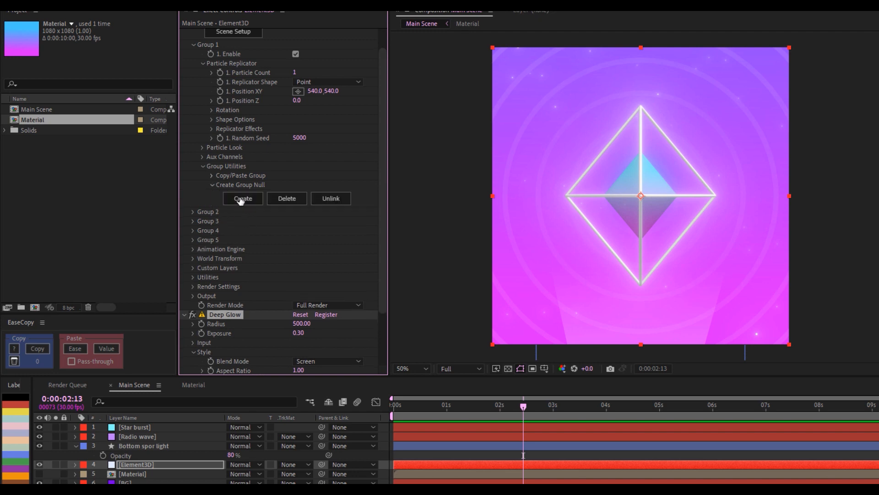
{"action": "left_click", "coordinate": [242, 199]}
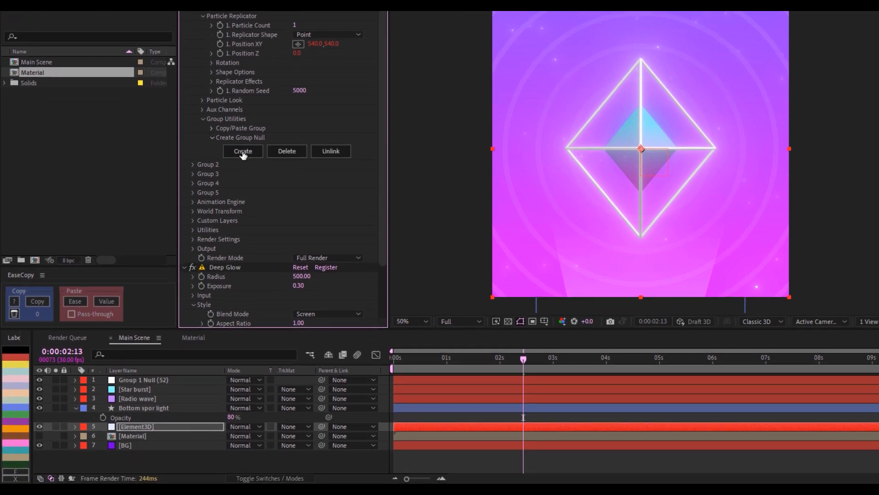
- Show the layer switches and rename the new group null "Element control"
{"action": "left_click", "coordinate": [130, 380]}
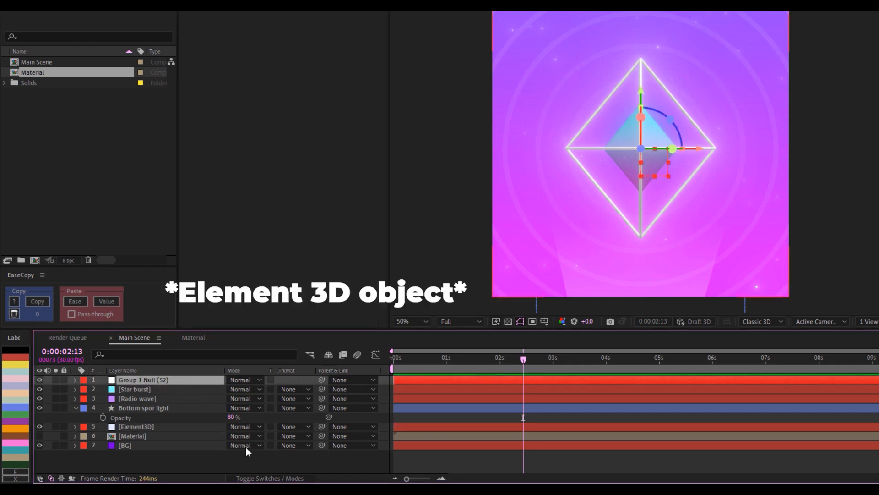
{"action": "left_click", "coordinate": [264, 478]}
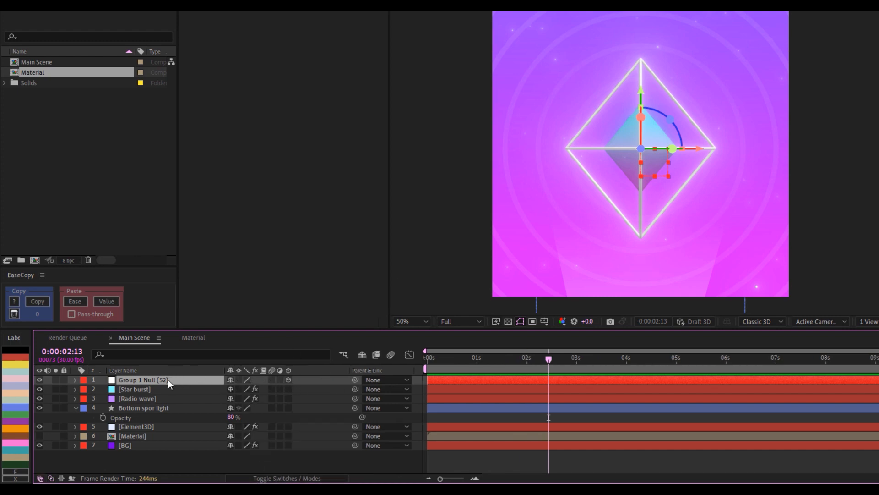
{"action": "key", "text": "Return"}
{"action": "type", "text": "Elem"}
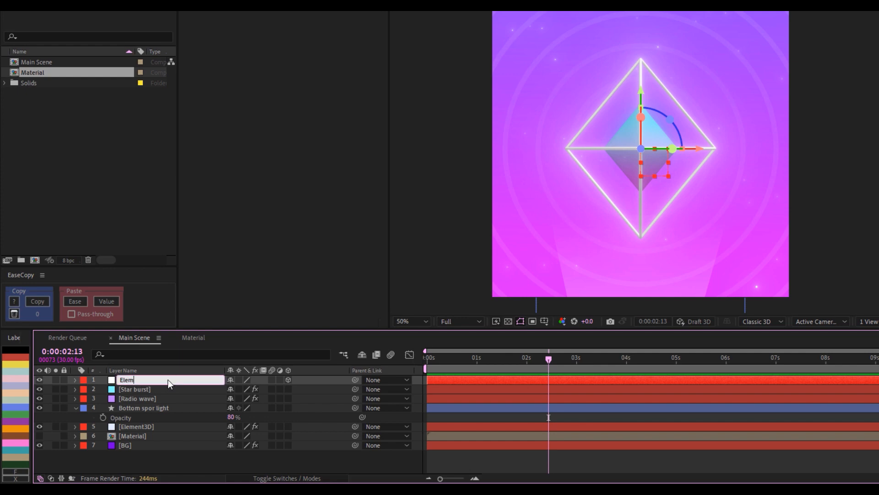
{"action": "type", "text": "ent control"}
{"action": "key", "text": "Return"}
- Move the Element3D layer directly beneath Element control and give both layers the Yellow label
{"action": "left_click_drag", "start_coordinate": [141, 427], "coordinate": [150, 384]}
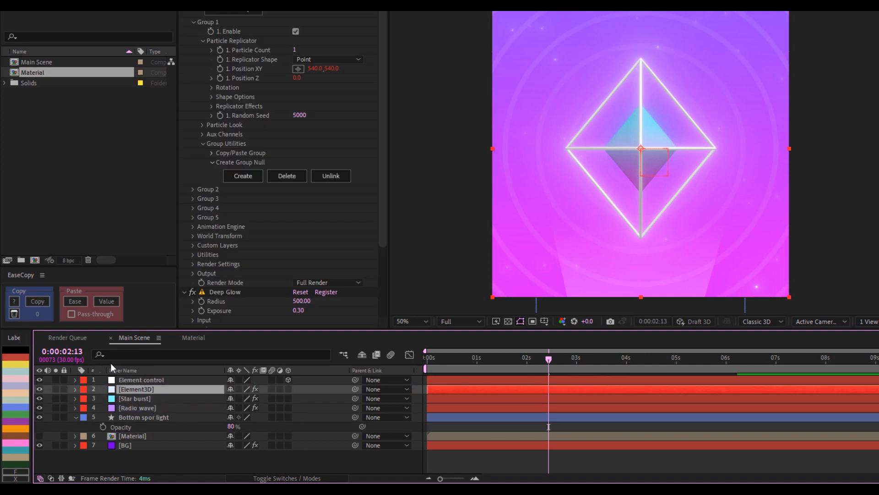
{"action": "left_click", "coordinate": [141, 379], "text": "shift"}
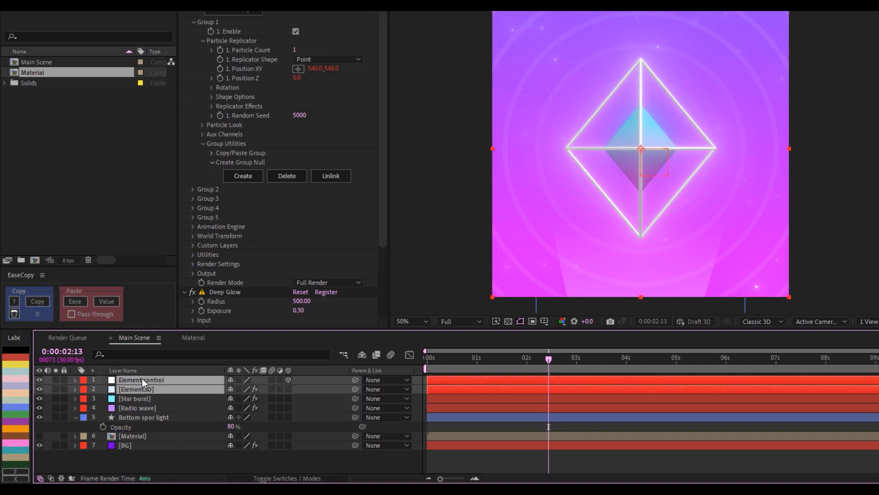
{"action": "left_click", "coordinate": [83, 380]}
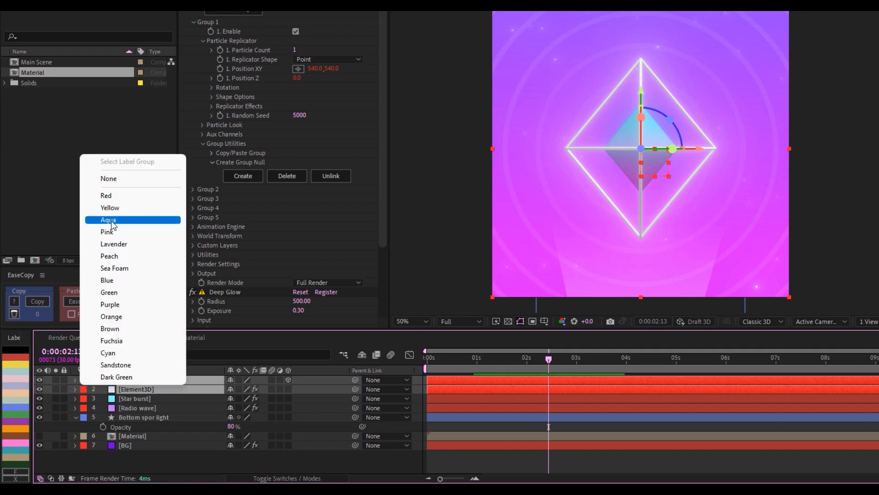
{"action": "left_click", "coordinate": [109, 208]}
- Collapse the bottom spotlight layer's properties and give the BG layer the Dark Green label
{"action": "left_click", "coordinate": [131, 398]}
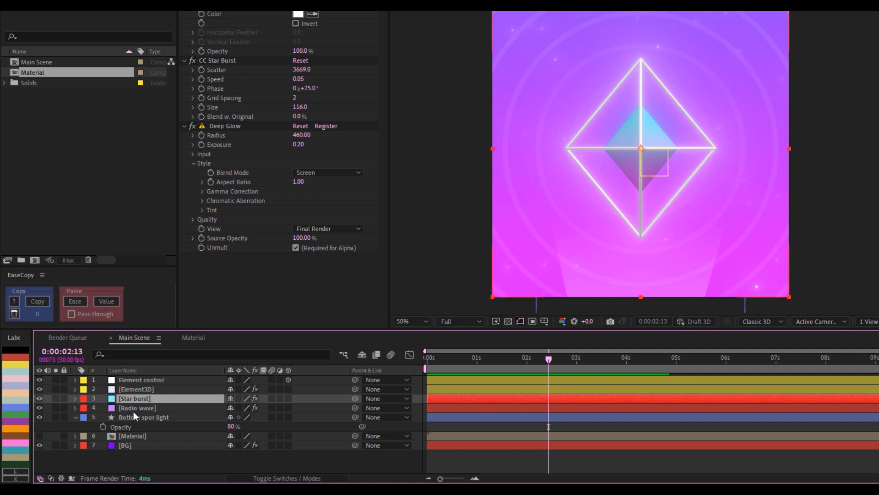
{"action": "left_click", "coordinate": [131, 410], "text": "shift"}
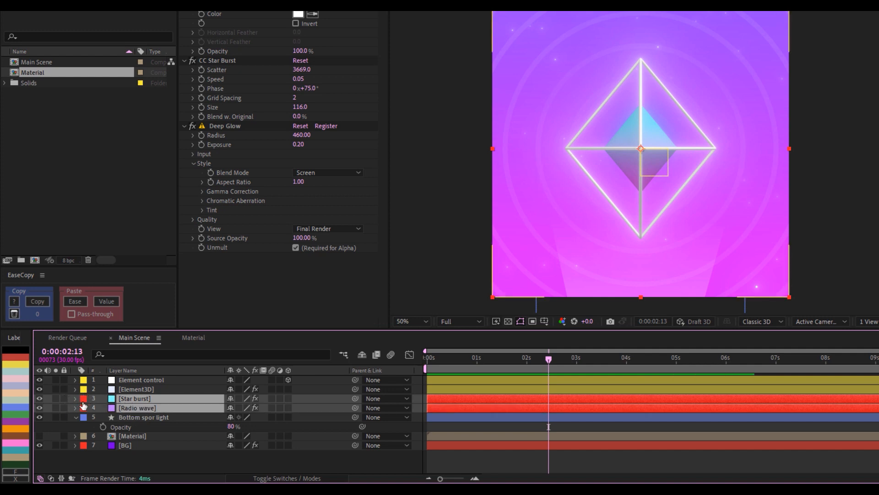
{"action": "left_click", "coordinate": [75, 416]}
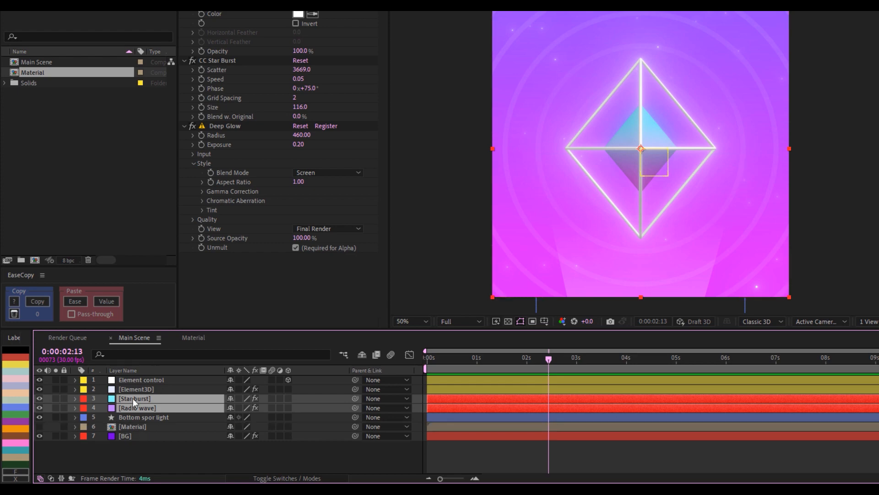
{"action": "left_click", "coordinate": [83, 435]}
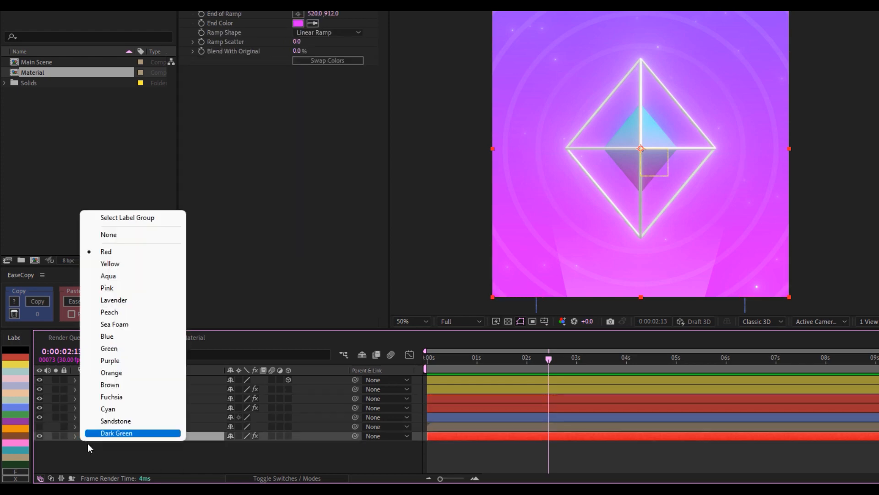
{"action": "left_click", "coordinate": [133, 433]}
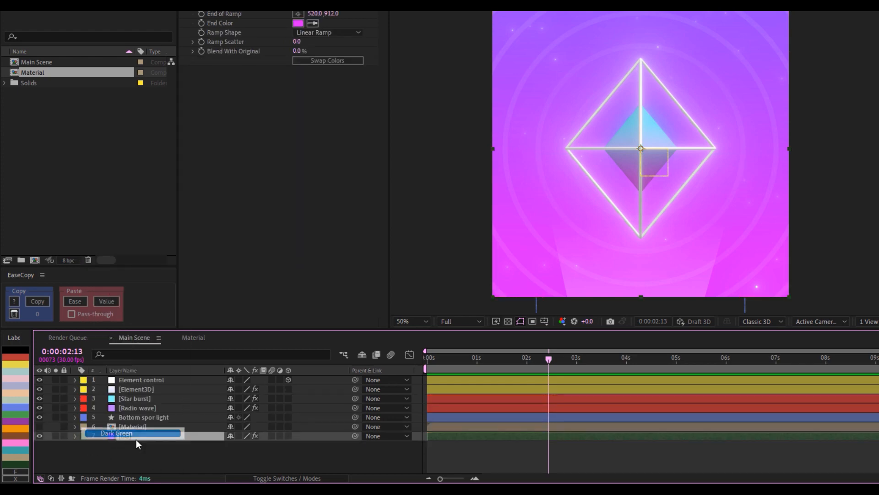
{"action": "key", "text": "F2"}
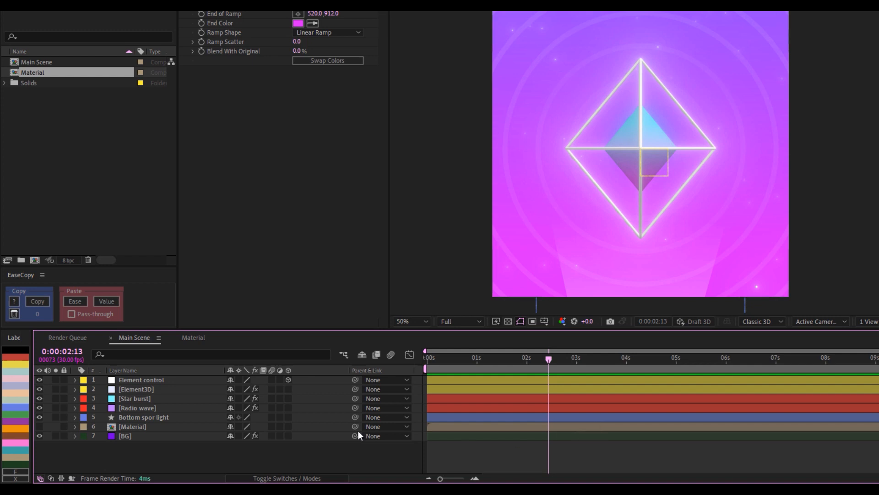
- Try moving the prism by changing the Position values of the Element control null, and undo the moves
{"action": "left_click", "coordinate": [138, 381]}
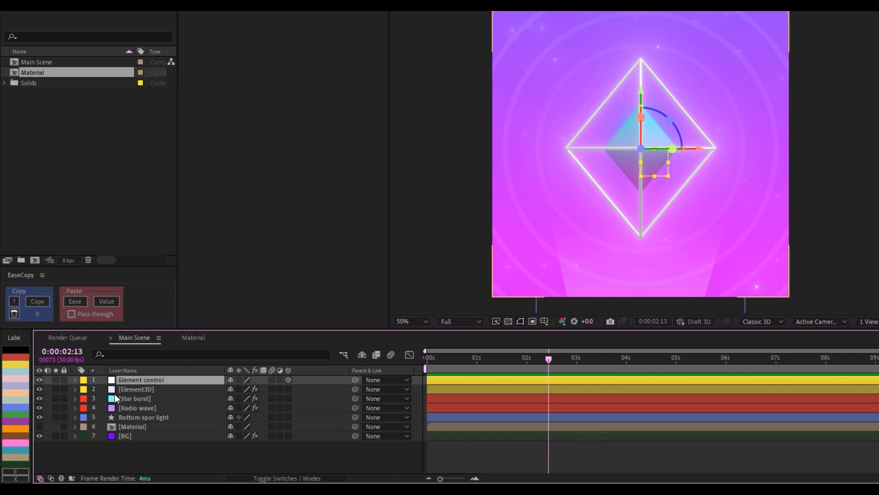
{"action": "key", "text": "p"}
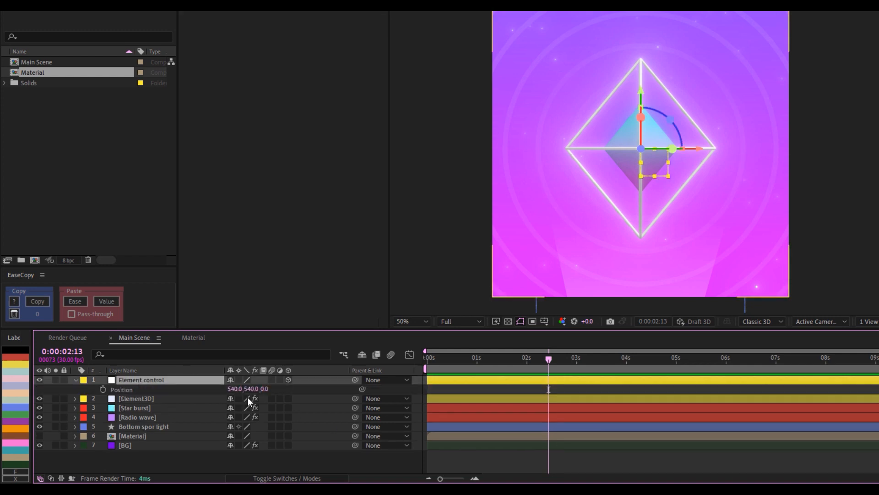
{"action": "left_click_drag", "start_coordinate": [234, 389], "coordinate": [275, 389]}
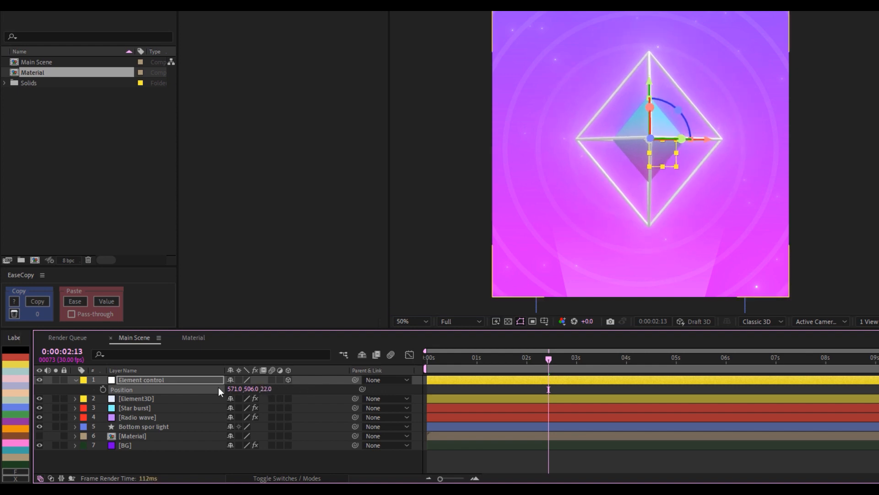
{"action": "key", "text": "ctrl+z"}
{"action": "key", "text": "ctrl+z"}
{"action": "key", "text": "ctrl+z"}
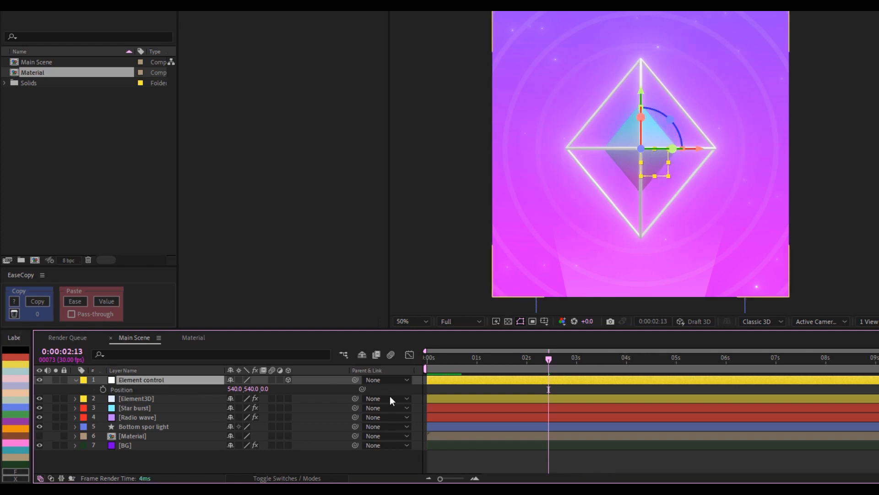
- Set the Scale of the Element control null to 85% on all axes
{"action": "left_click", "coordinate": [195, 386]}
{"action": "left_click", "coordinate": [194, 381]}
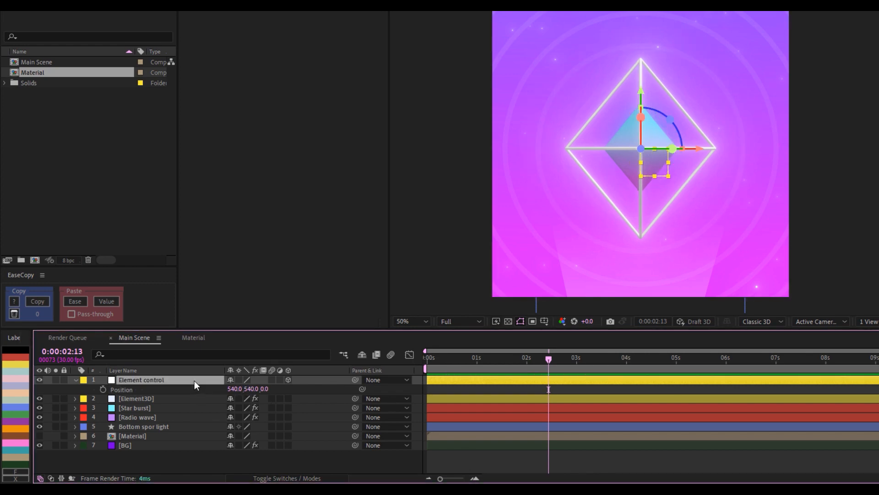
{"action": "key", "text": "s"}
{"action": "left_click", "coordinate": [277, 389]}
{"action": "type", "text": "85"}
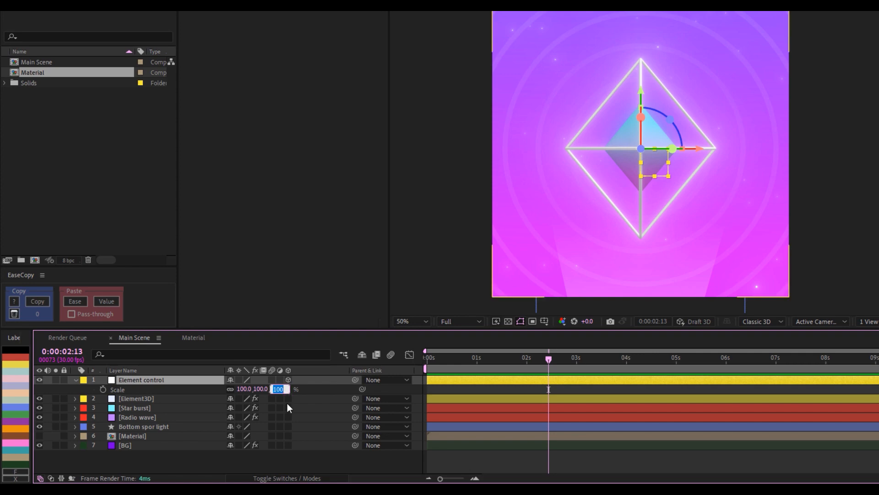
{"action": "key", "text": "Return"}
- Keyframe Element control's Position at 2 seconds and set its Y position to 1510 at the start of the timeline
{"action": "left_click_drag", "start_coordinate": [486, 359], "coordinate": [408, 358]}
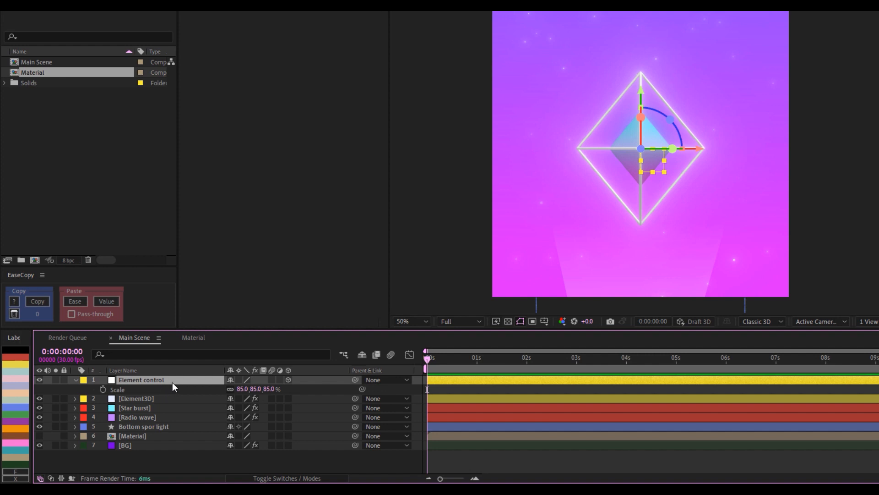
{"action": "key", "text": "p"}
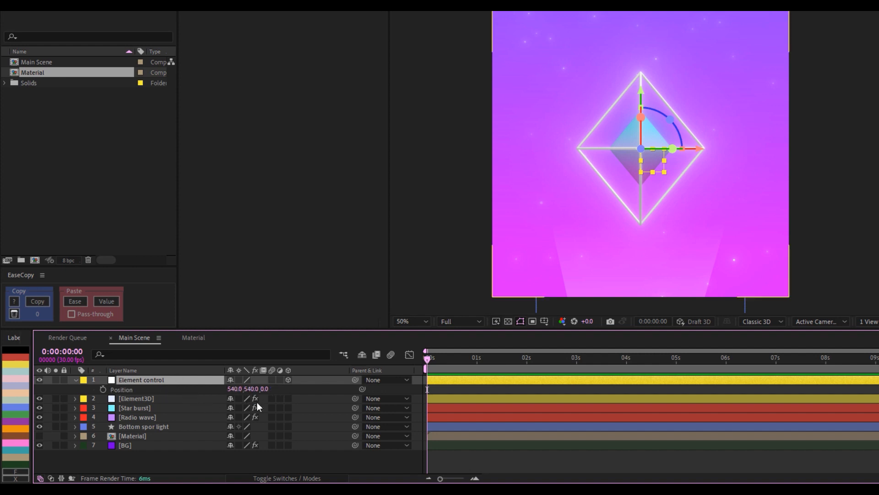
{"action": "left_click", "coordinate": [527, 358]}
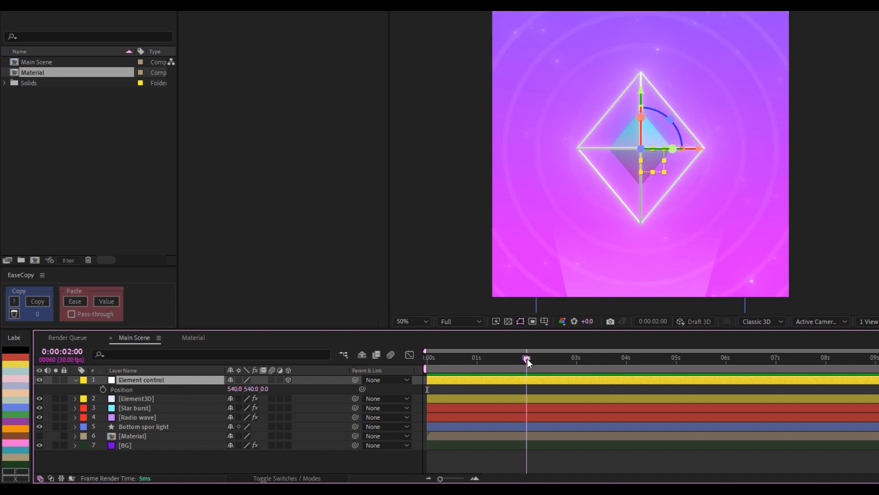
{"action": "left_click", "coordinate": [103, 389]}
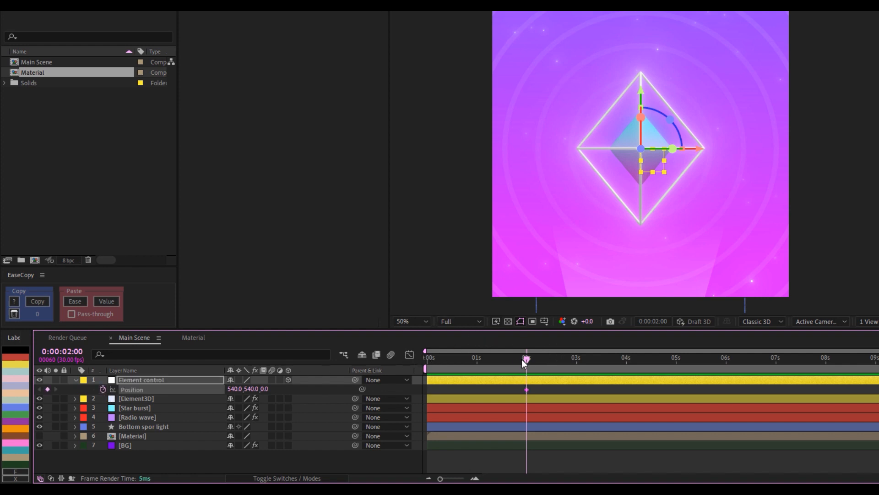
{"action": "left_click_drag", "start_coordinate": [524, 358], "coordinate": [419, 352]}
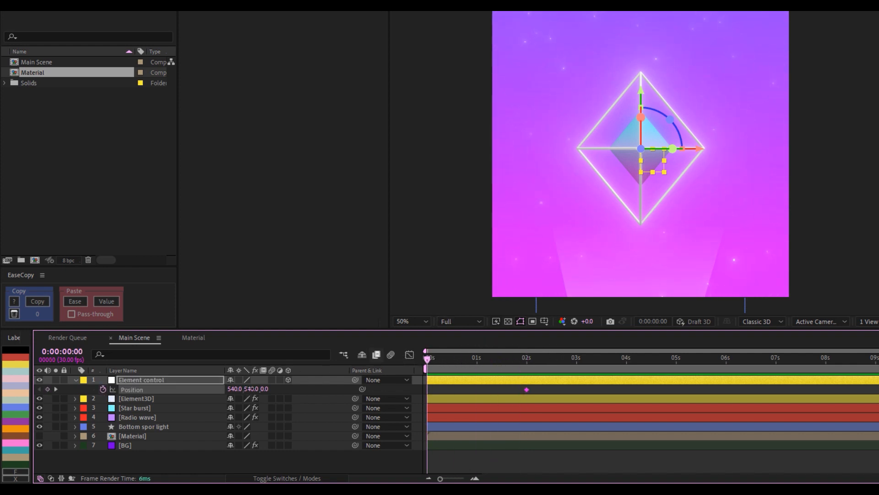
{"action": "left_click_drag", "start_coordinate": [259, 389], "coordinate": [541, 390]}
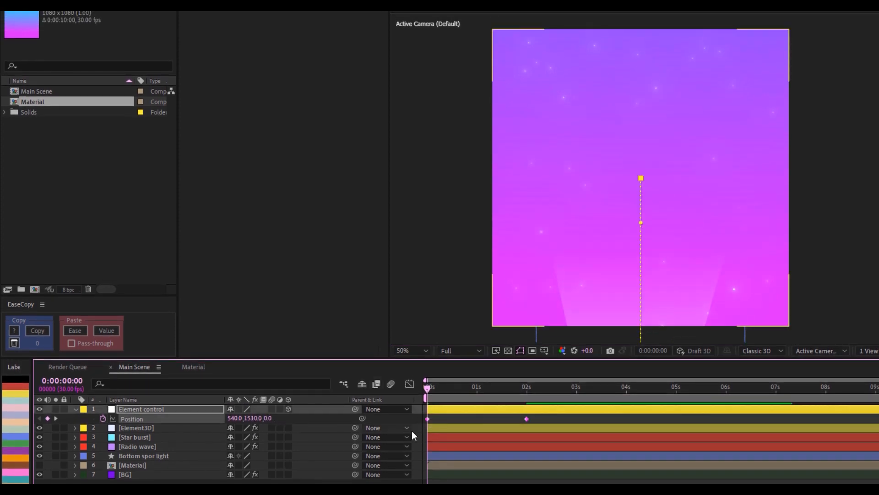
- Apply Easy Ease to both Position keyframes of Element control and preview the prism's rise
{"action": "right_click", "coordinate": [527, 420]}
{"action": "mouse_move", "coordinate": [636, 408]}
{"action": "left_click", "coordinate": [685, 445]}
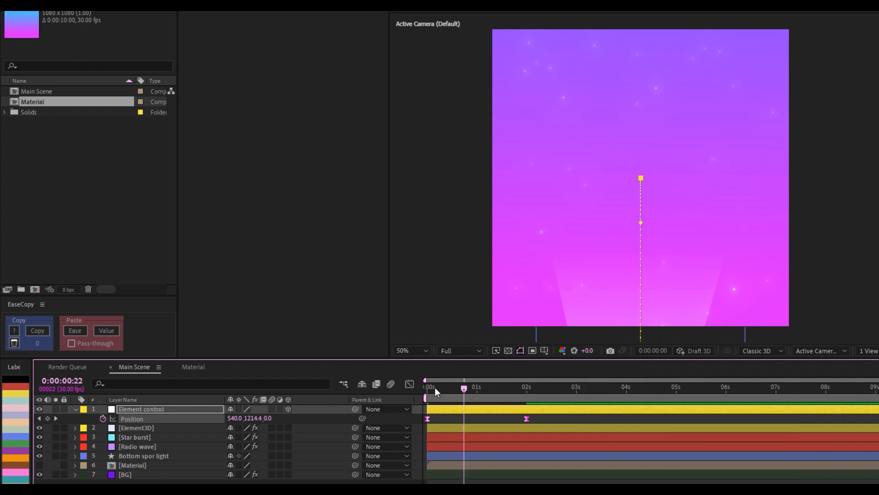
{"action": "key", "text": "space"}
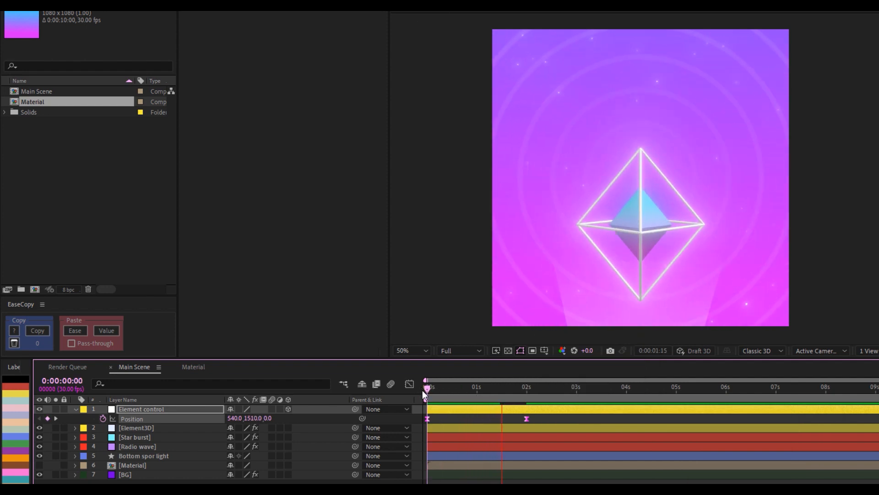
{"action": "left_click_drag", "start_coordinate": [508, 402], "coordinate": [519, 394]}
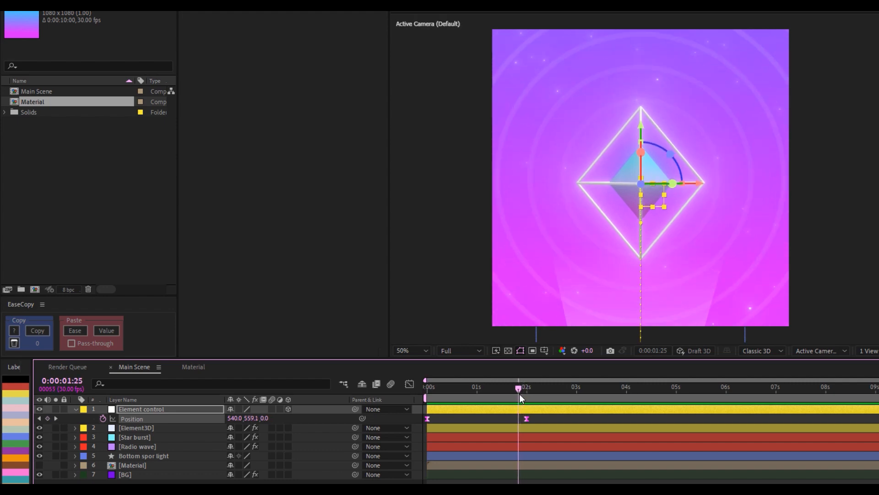
- Set the Deep Glow exposure on the Element3D layer to 0.5 and check the glow at about 0:00:01:19
{"action": "left_click", "coordinate": [139, 427]}
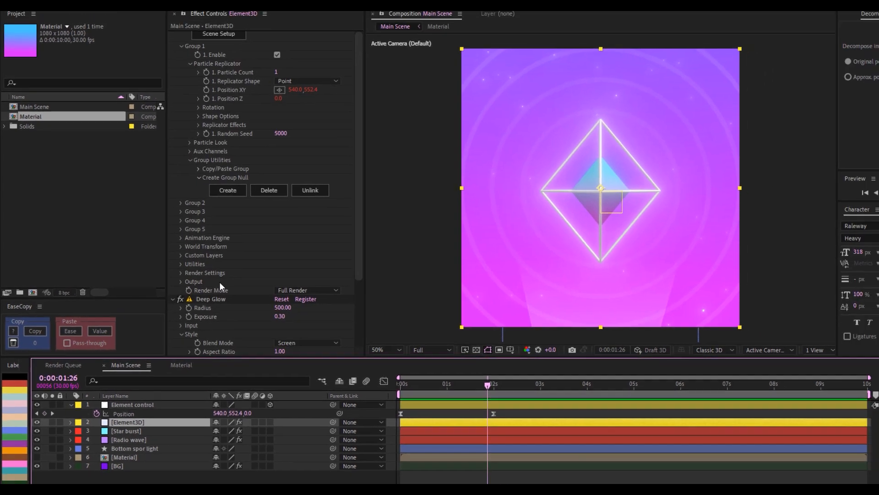
{"action": "scroll", "coordinate": [219, 281], "scroll_direction": "down", "scroll_amount": 3}
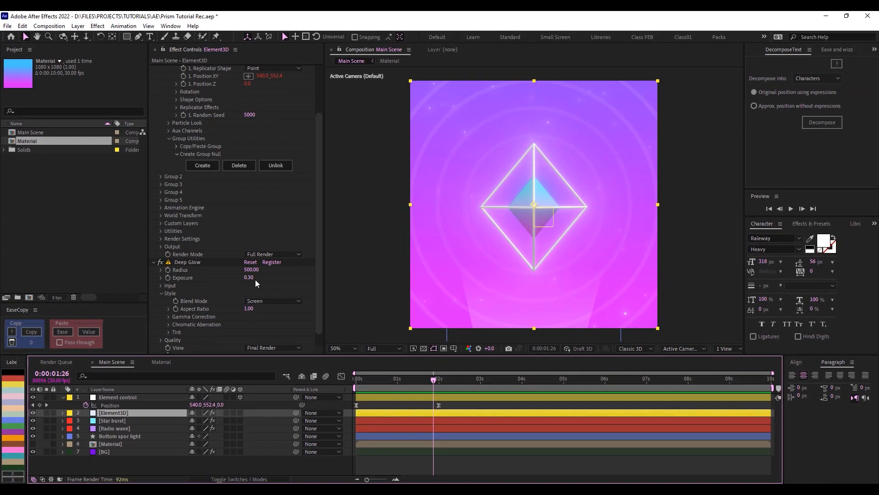
{"action": "left_click", "coordinate": [253, 279]}
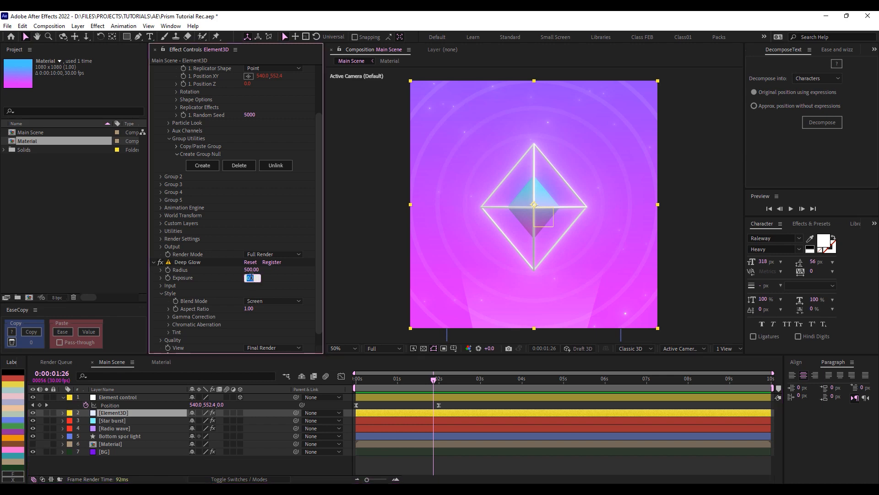
{"action": "type", "text": "0.5"}
{"action": "key", "text": "Return"}
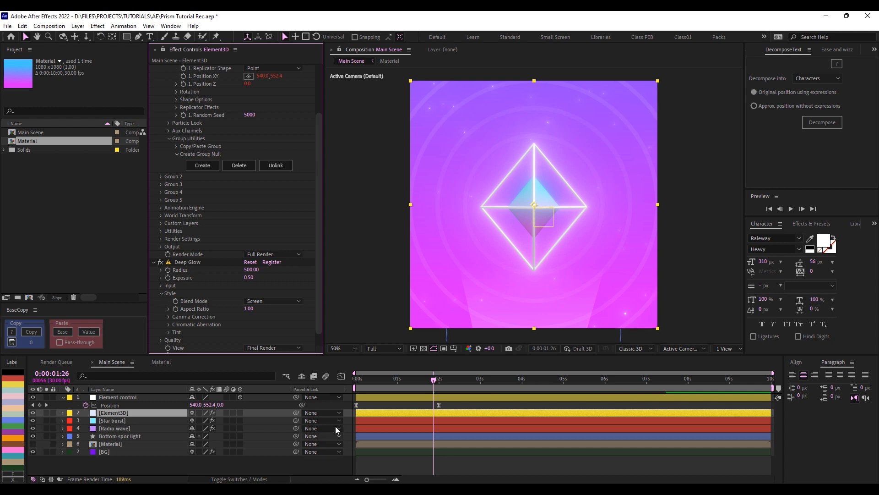
{"action": "mouse_move", "coordinate": [433, 379]}
{"action": "left_mouse_down"}
{"action": "mouse_move", "coordinate": [408, 379]}
{"action": "mouse_move", "coordinate": [423, 379]}
{"action": "left_mouse_up"}
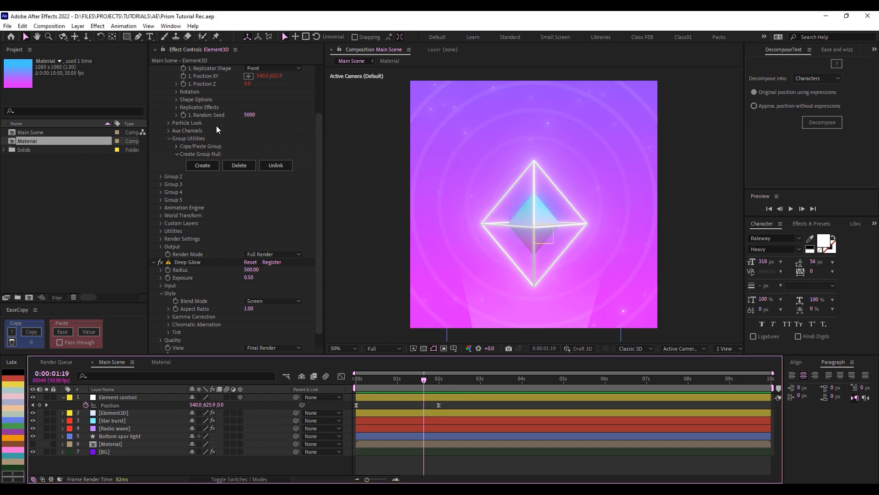
- Open the Element scene setup and raise the Diffuse value of the Prism_inside_gradient material to 12.75
{"action": "scroll", "coordinate": [217, 129], "scroll_direction": "up", "scroll_amount": 3}
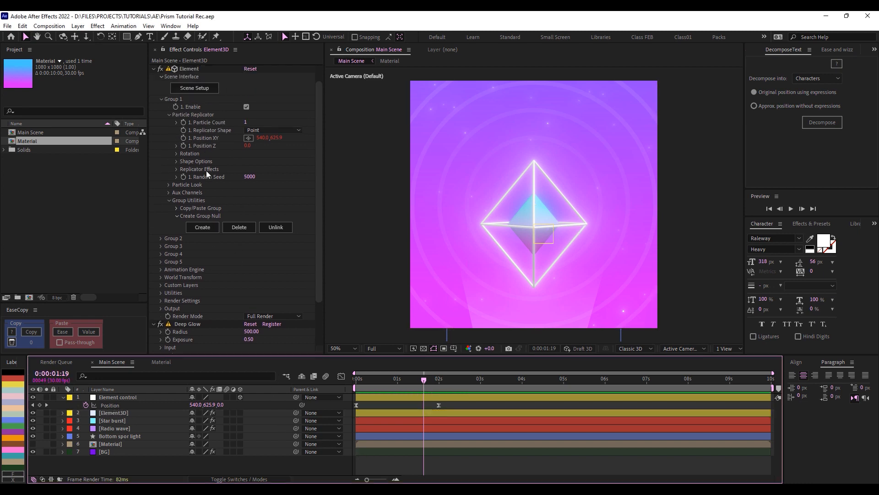
{"action": "left_click", "coordinate": [195, 89]}
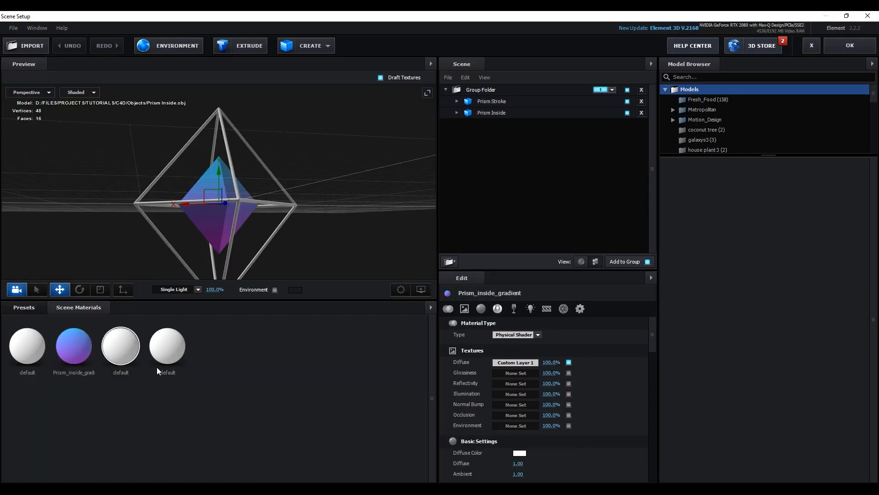
{"action": "left_click_drag", "start_coordinate": [654, 335], "coordinate": [655, 343]}
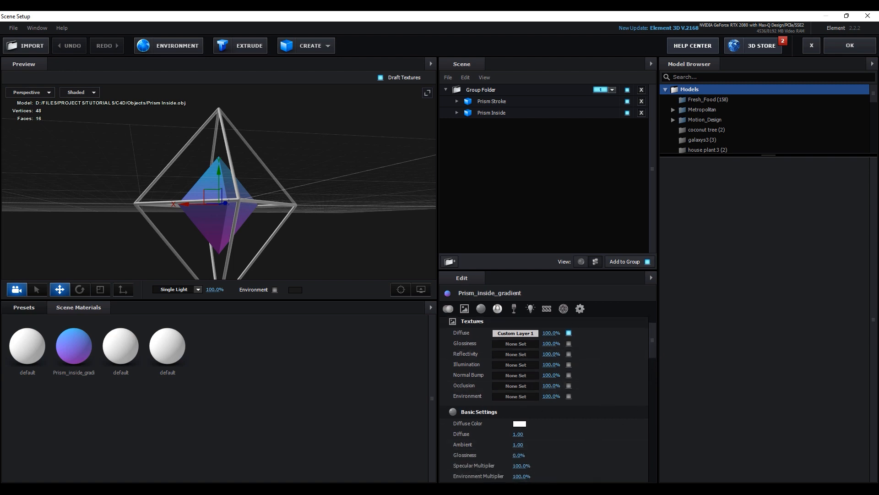
{"action": "left_click_drag", "start_coordinate": [653, 343], "coordinate": [654, 352]}
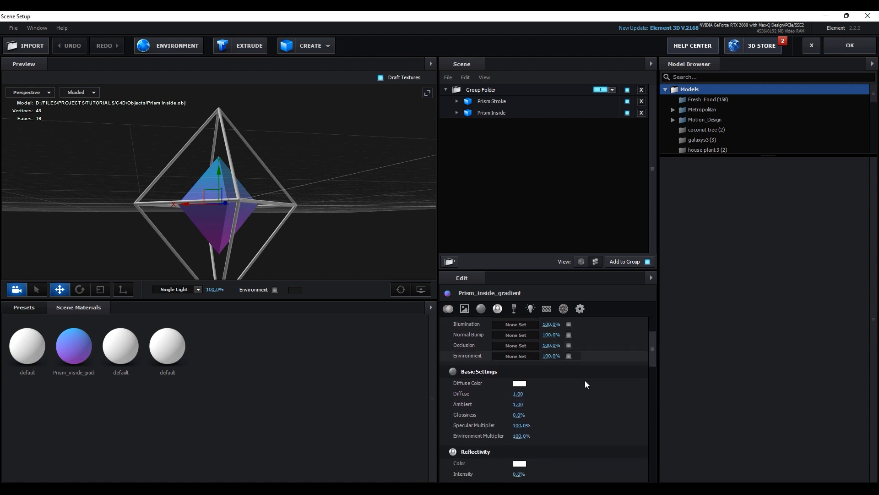
{"action": "left_click", "coordinate": [518, 394]}
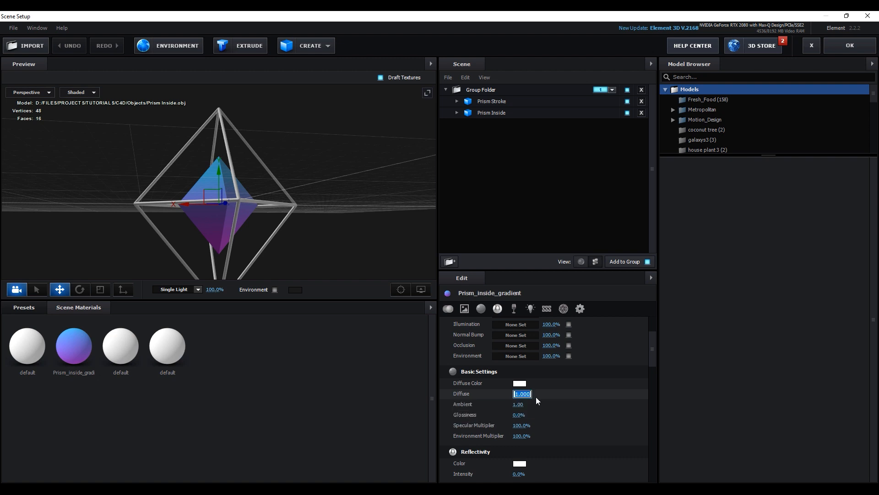
{"action": "type", "text": "12"}
{"action": "key", "text": "Return"}
{"action": "left_click_drag", "start_coordinate": [328, 213], "coordinate": [368, 242]}
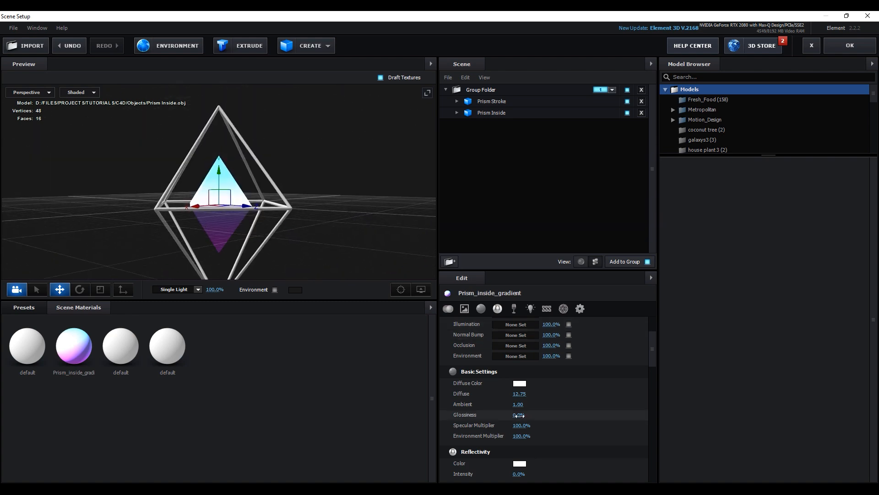
- Set the Prism_inside_gradient material's Glossiness to 100% and its Specular Multiplier to 80%
{"action": "left_click_drag", "start_coordinate": [523, 415], "coordinate": [576, 416]}
{"action": "left_click_drag", "start_coordinate": [380, 215], "coordinate": [390, 263]}
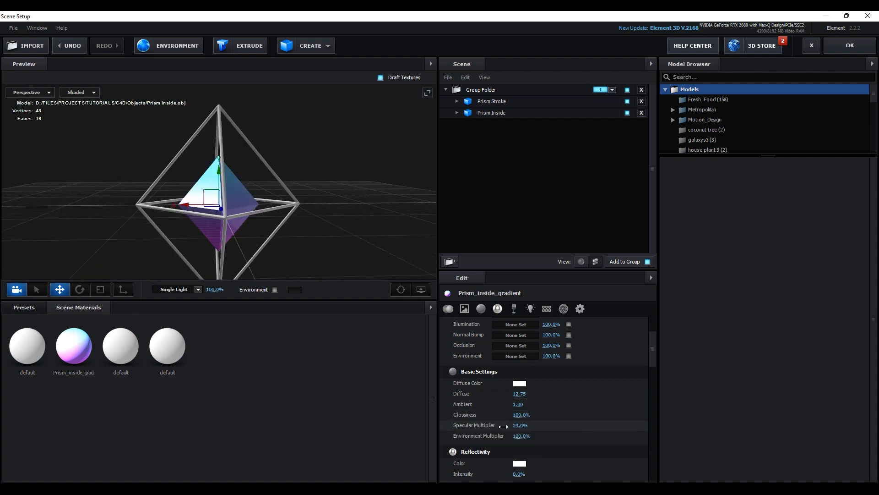
{"action": "left_click", "coordinate": [520, 426]}
{"action": "type", "text": "9"}
{"action": "key", "text": "Return"}
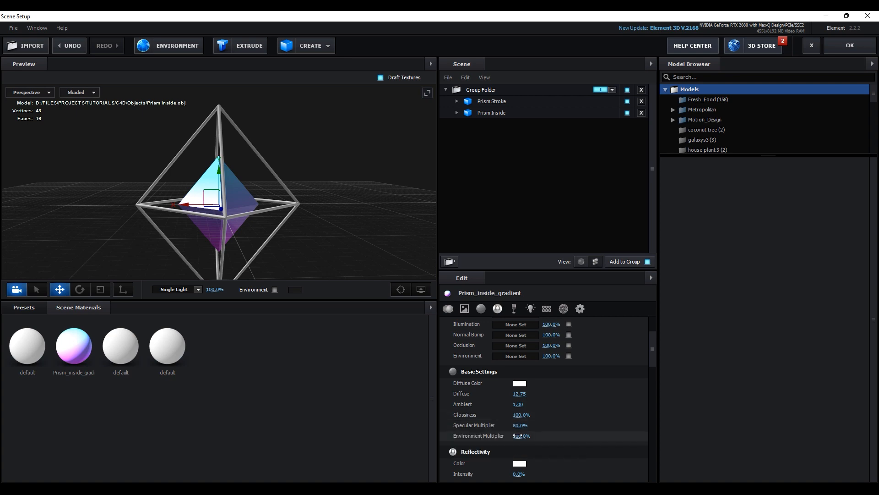
- Set the Environment Multiplier of the Prism_inside_gradient material to 260%
{"action": "left_click_drag", "start_coordinate": [517, 436], "coordinate": [590, 439]}
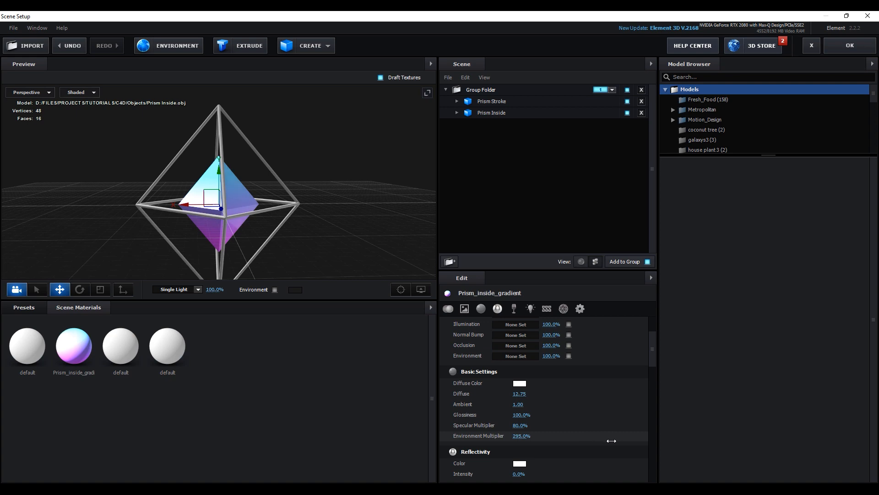
{"action": "left_click", "coordinate": [517, 438]}
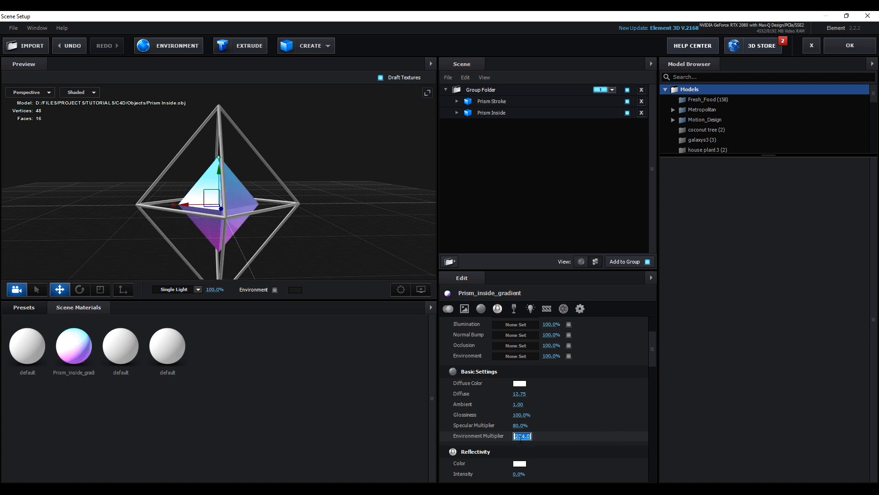
{"action": "type", "text": "260"}
- Set the Prism_inside_gradient material's Refraction intensity to 9% and apply the scene setup to the composition
{"action": "left_click_drag", "start_coordinate": [652, 349], "coordinate": [650, 377]}
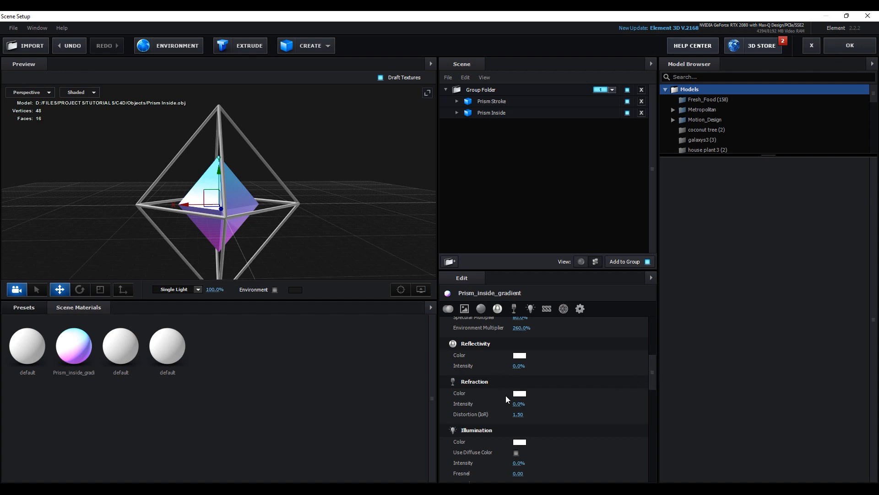
{"action": "left_click", "coordinate": [519, 404]}
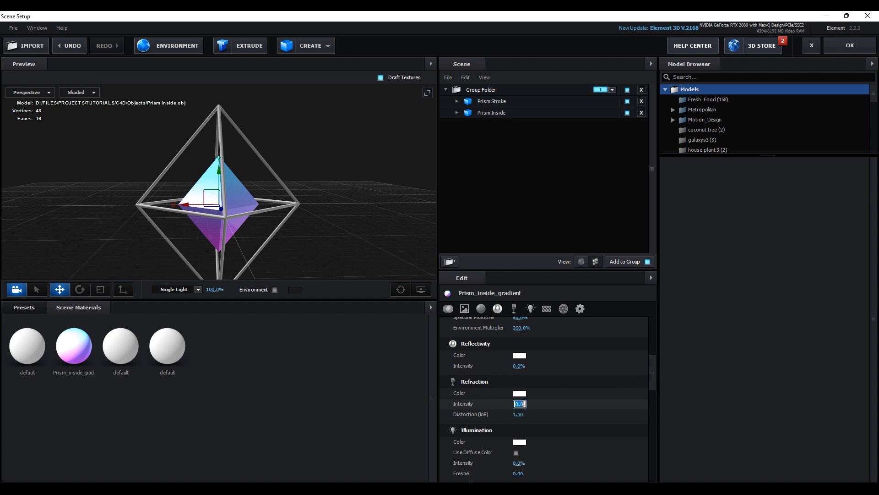
{"action": "type", "text": "9"}
{"action": "key", "text": "Return"}
{"action": "left_click_drag", "start_coordinate": [375, 229], "coordinate": [297, 224]}
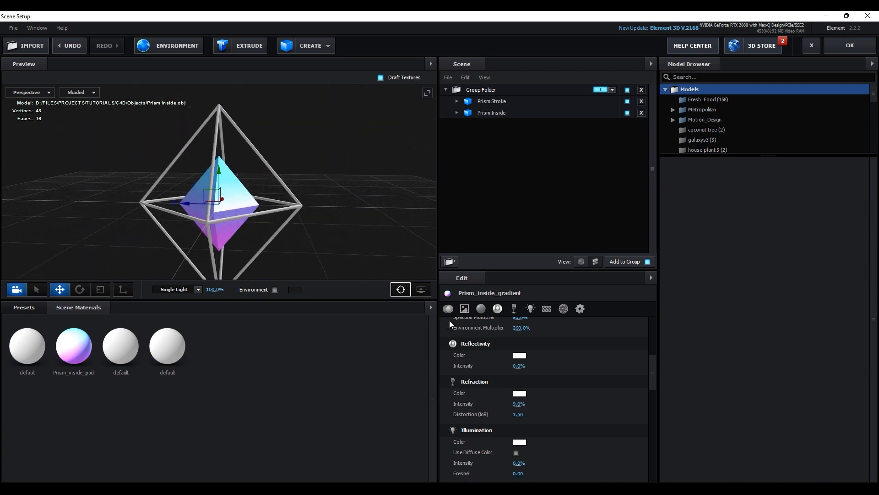
{"action": "left_click_drag", "start_coordinate": [652, 378], "coordinate": [665, 427]}
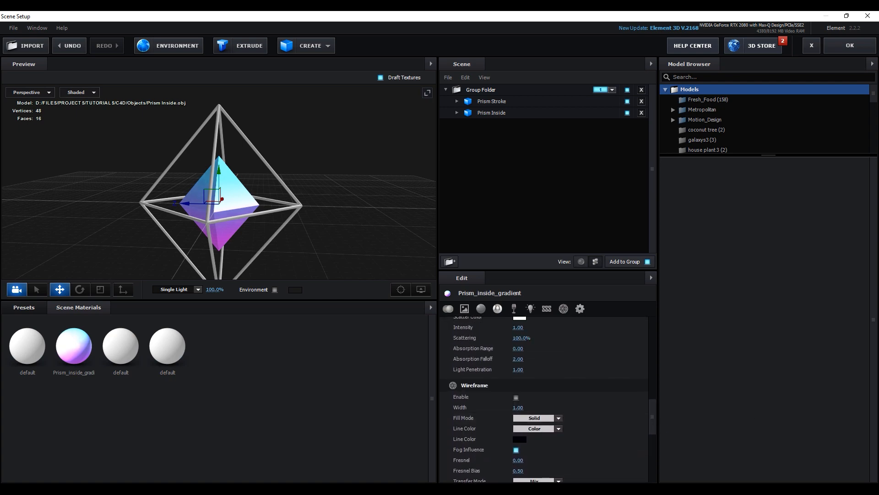
{"action": "left_click", "coordinate": [842, 45]}
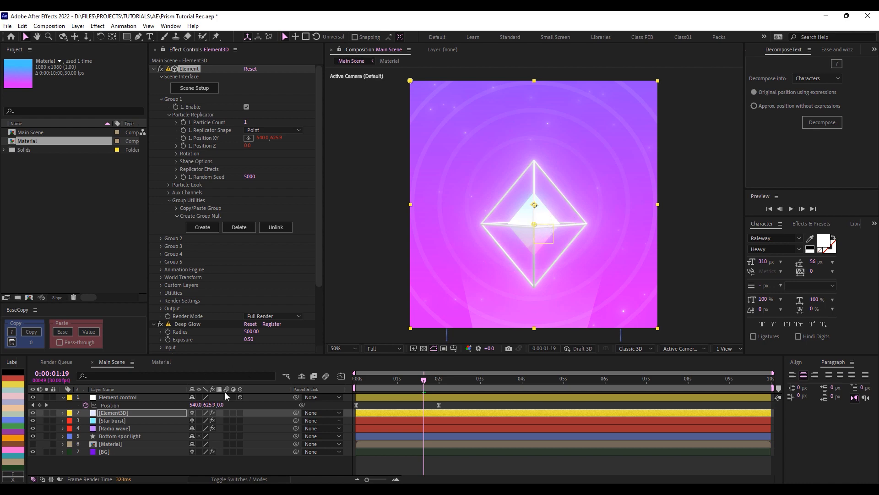
- Open the Material composition and add a Curves effect to its Gradient layer
{"action": "left_click", "coordinate": [105, 445]}
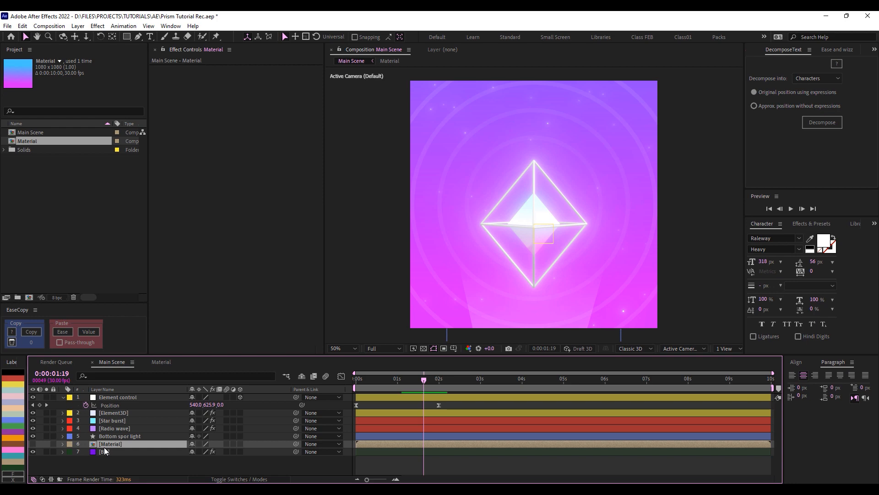
{"action": "double_click", "coordinate": [108, 447]}
{"action": "left_click", "coordinate": [487, 395]}
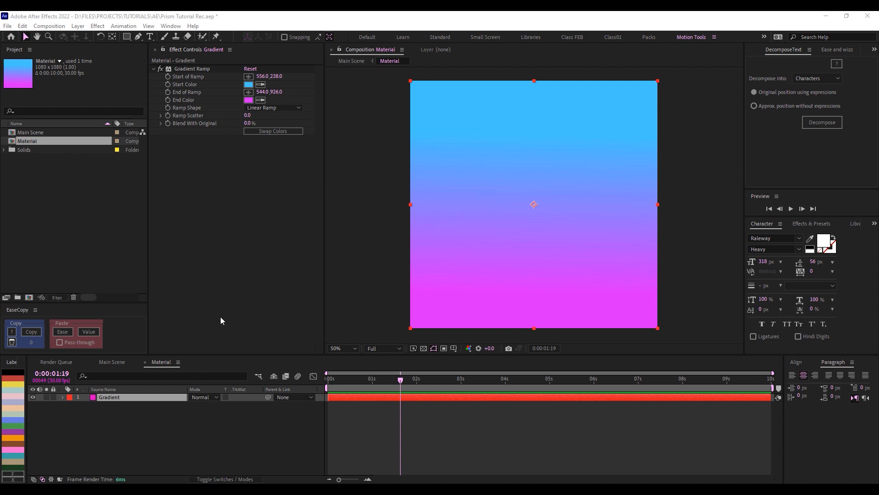
{"action": "key", "text": "ctrl+space"}
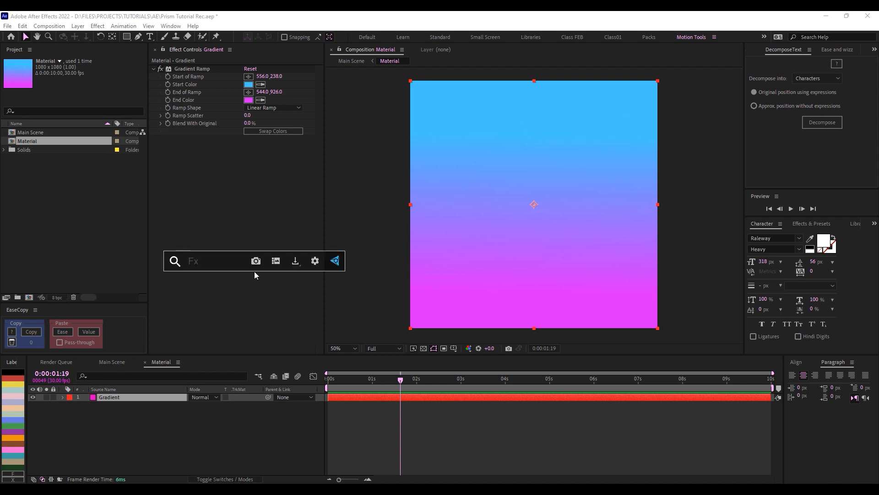
{"action": "type", "text": "curve"}
{"action": "key", "text": "Return"}
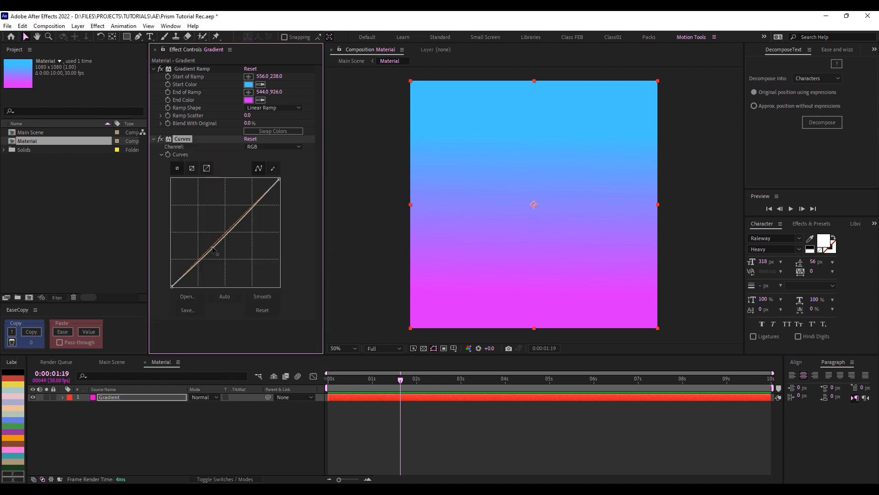
- Bend the RGB curve's midpoint downward to darken the gradient, and return to the Main Scene composition
{"action": "left_click_drag", "start_coordinate": [229, 229], "coordinate": [236, 256]}
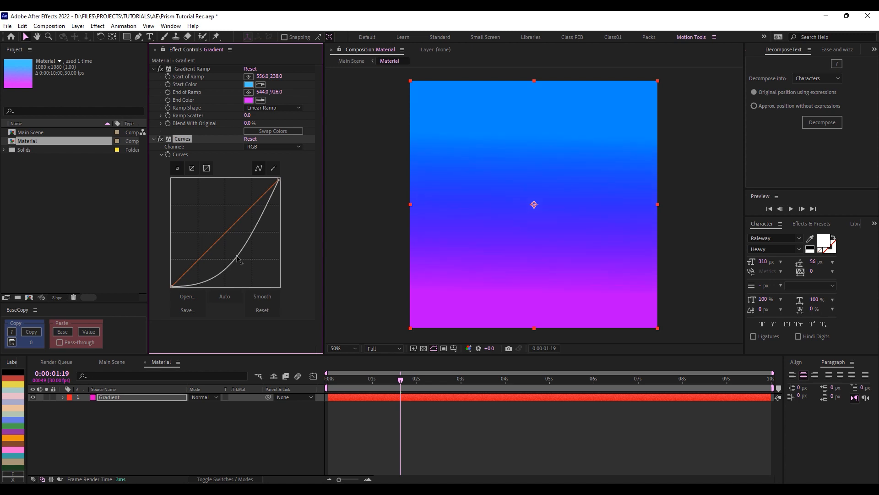
{"action": "key", "text": "Tab"}
{"action": "left_click", "coordinate": [504, 422]}
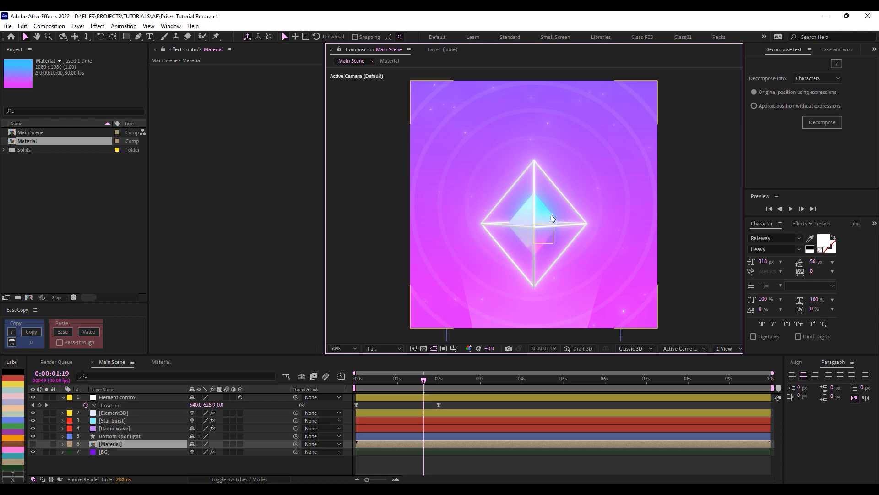
- Set the Deep Glow Exposure on the Element3D layer to 0.4
{"action": "left_click", "coordinate": [108, 415]}
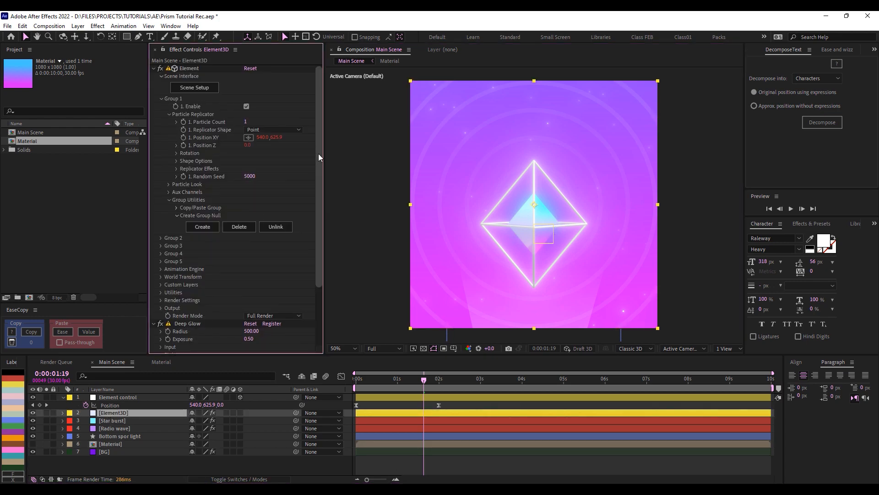
{"action": "left_click_drag", "start_coordinate": [318, 153], "coordinate": [321, 213]}
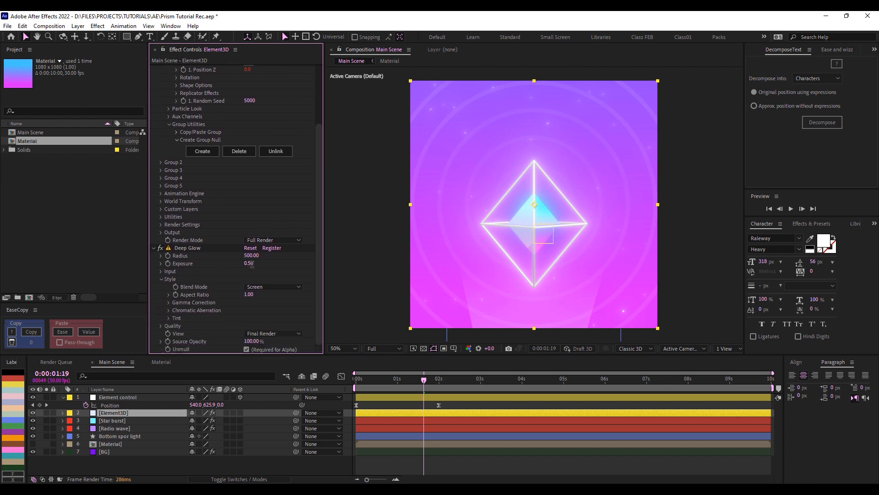
{"action": "left_click", "coordinate": [251, 264]}
{"action": "type", "text": "0.4"}
{"action": "key", "text": "Return"}
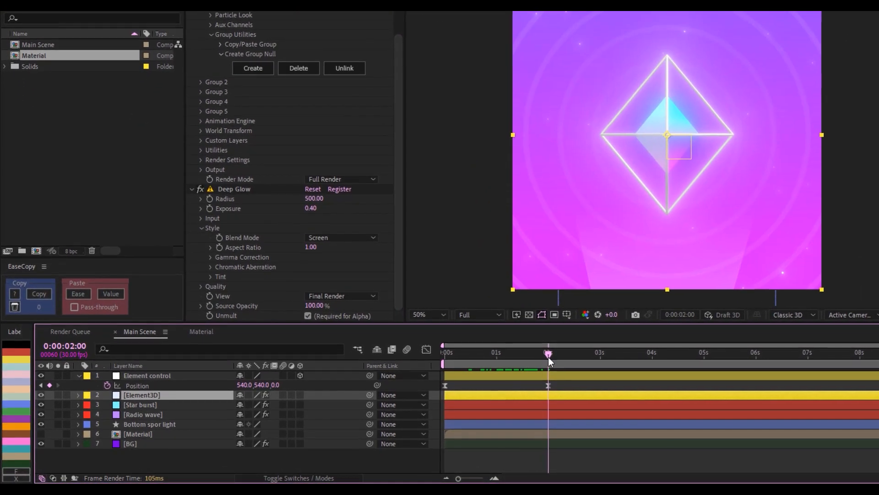
- Add X, Y and Z Rotation keyframes to the Element control null at 0:00
{"action": "left_click_drag", "start_coordinate": [486, 371], "coordinate": [377, 370]}
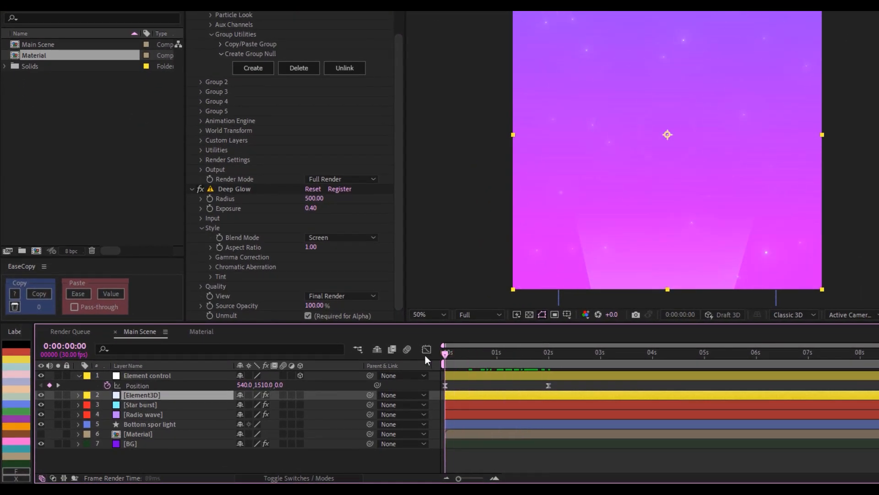
{"action": "left_click", "coordinate": [459, 376]}
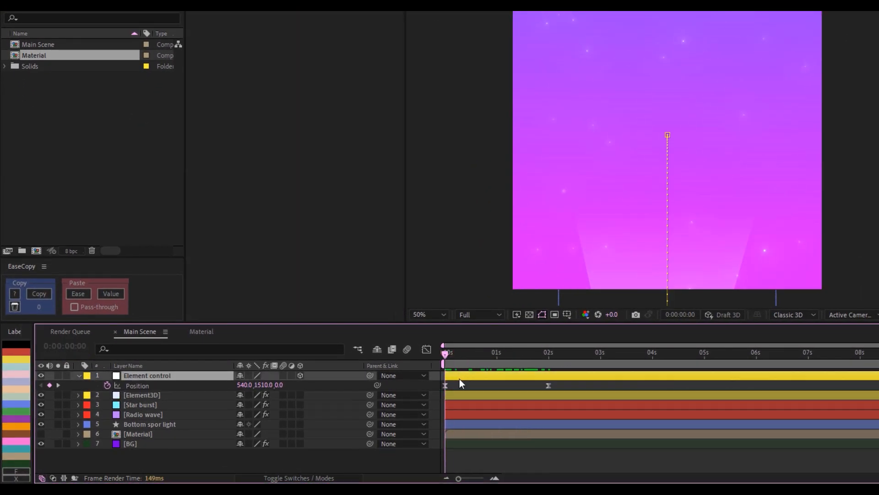
{"action": "key", "text": "r"}
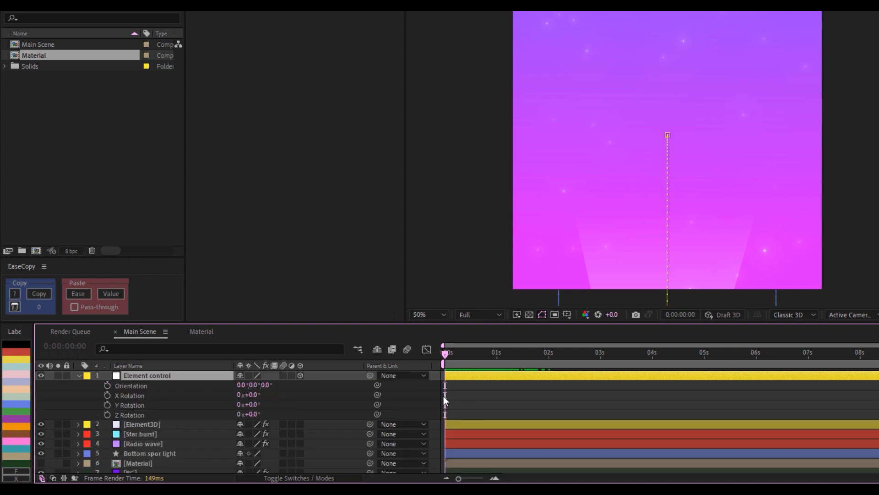
{"action": "key", "text": "alt+shift+r"}
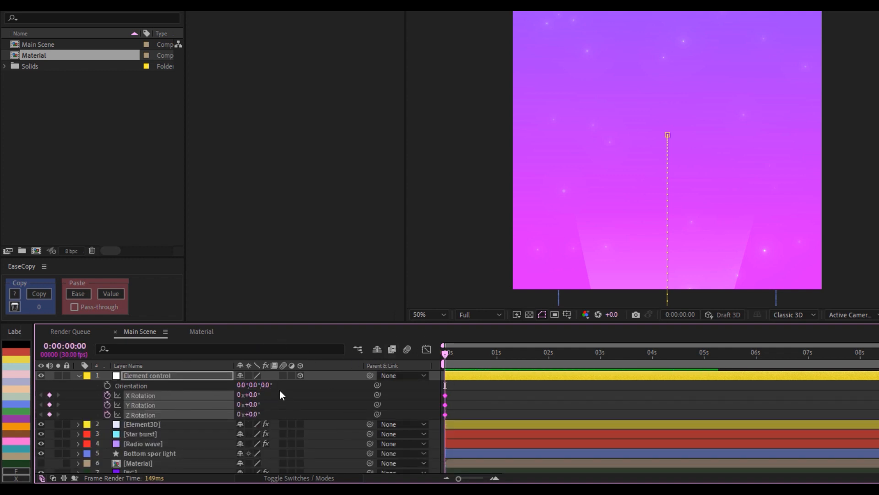
- Set the Element control's starting X Rotation to -42° and Y Rotation to -239°
{"action": "left_click_drag", "start_coordinate": [251, 398], "coordinate": [249, 395]}
{"action": "left_click", "coordinate": [250, 394]}
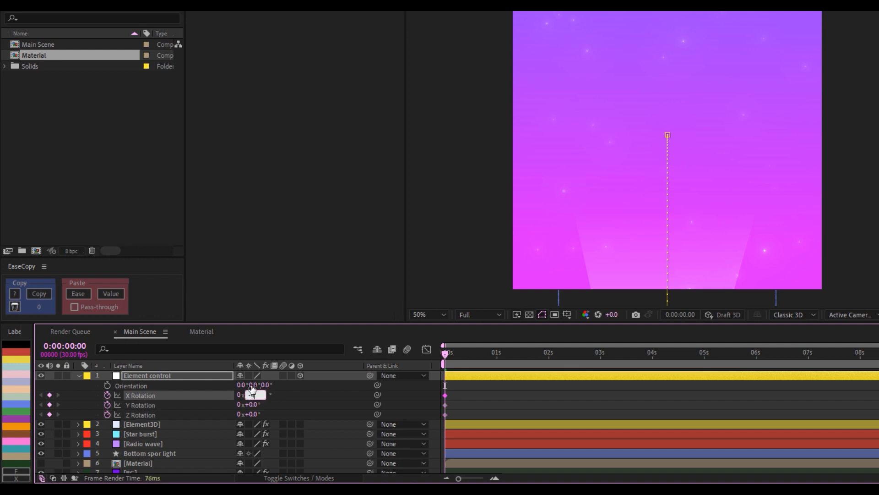
{"action": "type", "text": "-42"}
{"action": "key", "text": "Tab"}
{"action": "type", "text": "-25"}
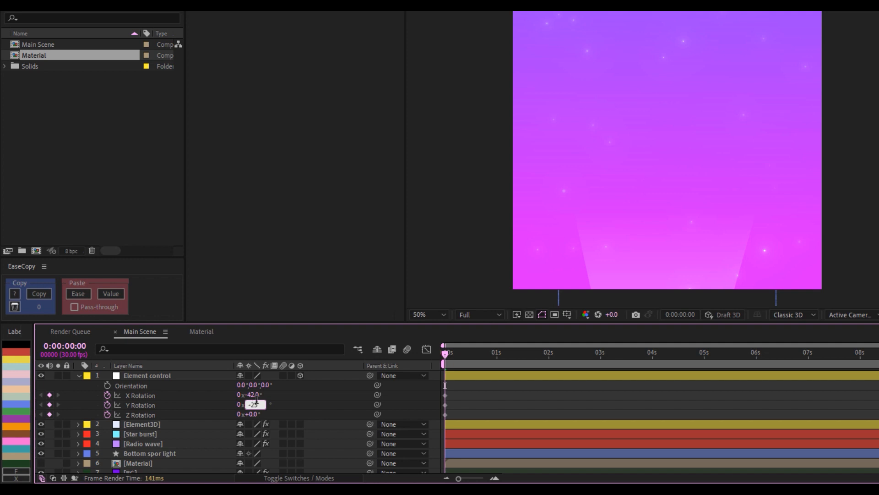
{"action": "type", "text": "9"}
{"action": "key", "text": "Return"}
- At 0:00:01:29, keyframe the Element control's X Rotation at 11° and Y Rotation at 181°
{"action": "left_click", "coordinate": [548, 353]}
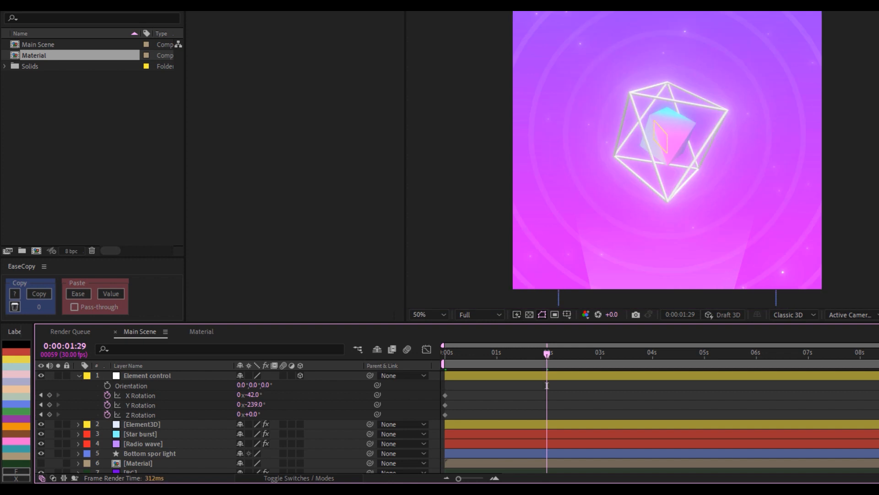
{"action": "left_click", "coordinate": [253, 395]}
{"action": "key", "text": "Return"}
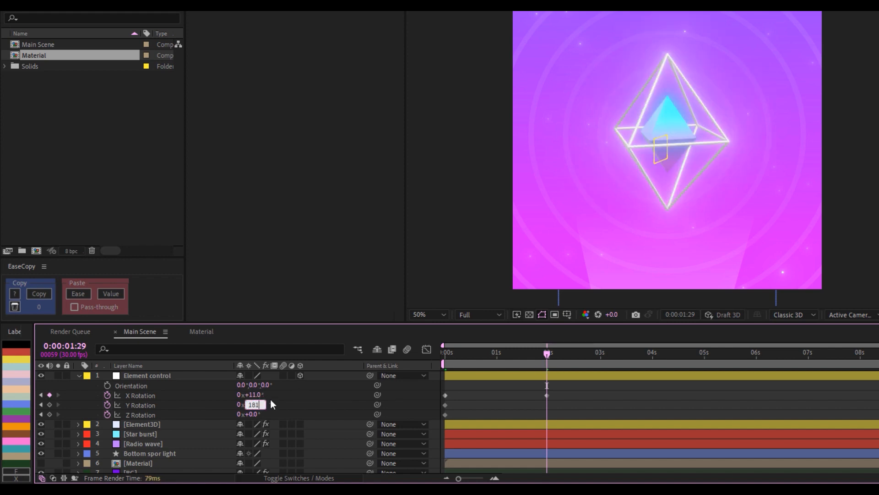
{"action": "key", "text": "Return"}
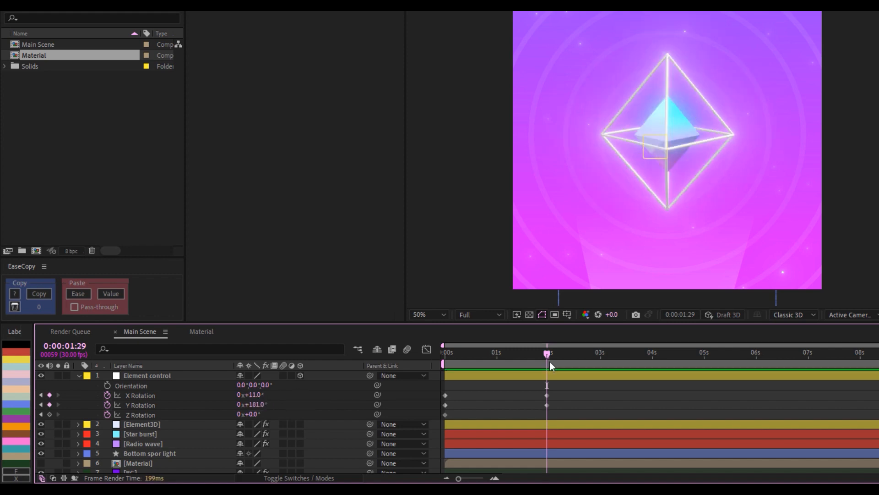
- Remove the Z Rotation animation from Element control and apply Easy Ease to its X and Y Rotation keyframes
{"action": "left_click", "coordinate": [107, 414]}
{"action": "left_click_drag", "start_coordinate": [594, 395], "coordinate": [492, 407]}
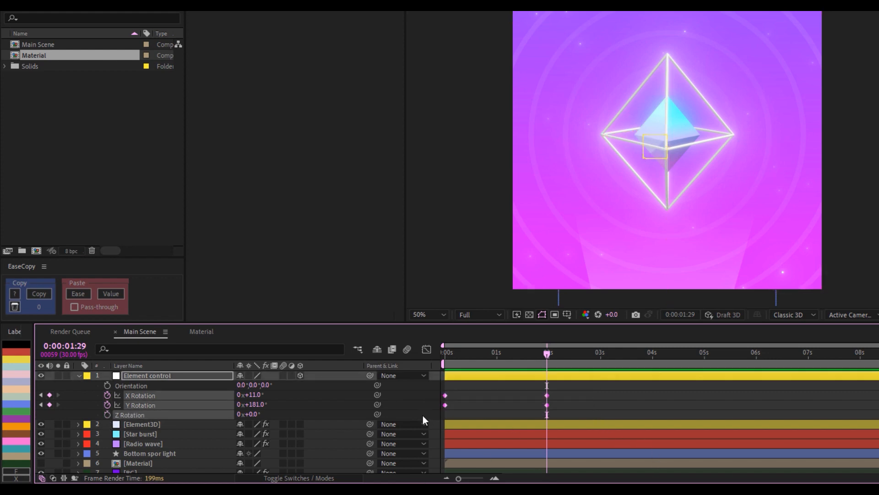
{"action": "right_click", "coordinate": [546, 406]}
{"action": "mouse_move", "coordinate": [646, 396]}
{"action": "left_click", "coordinate": [697, 322]}
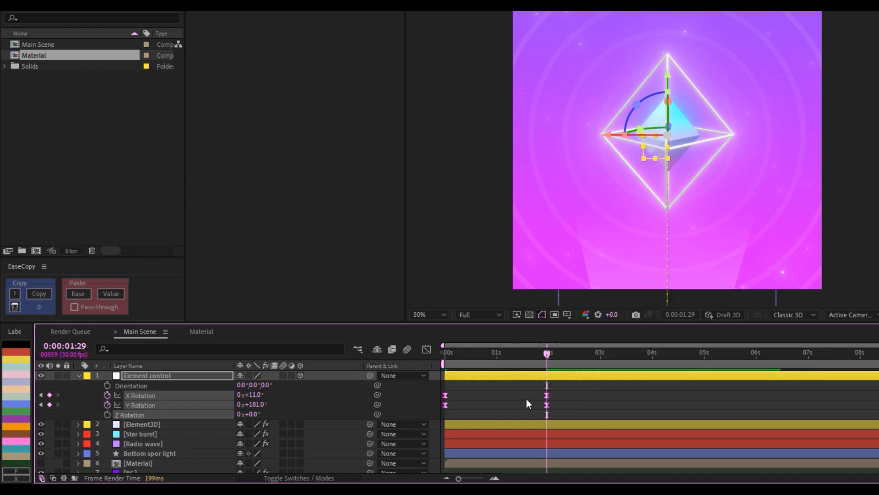
- Move the closing rotation keyframes to 0:00:02:00 and shape the position and rotation speed graphs into an early peak with a long ease-out
{"action": "key", "text": "u"}
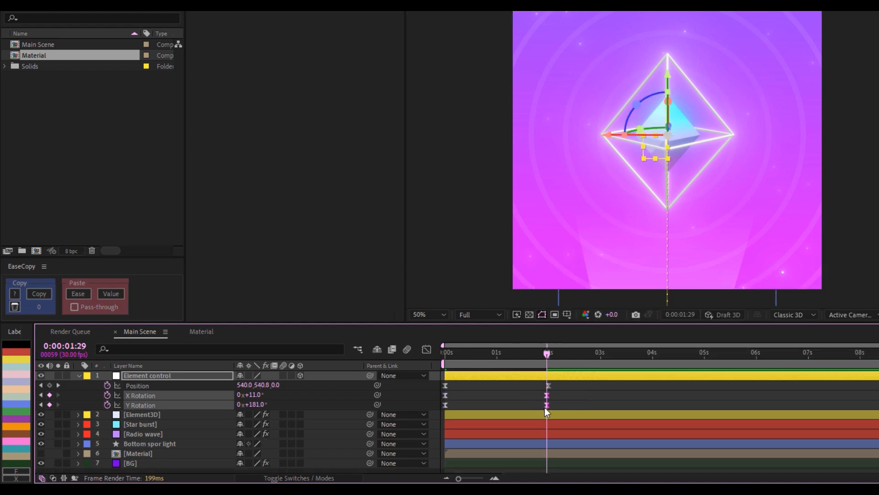
{"action": "left_click_drag", "start_coordinate": [548, 405], "coordinate": [438, 411]}
{"action": "left_click", "coordinate": [426, 349]}
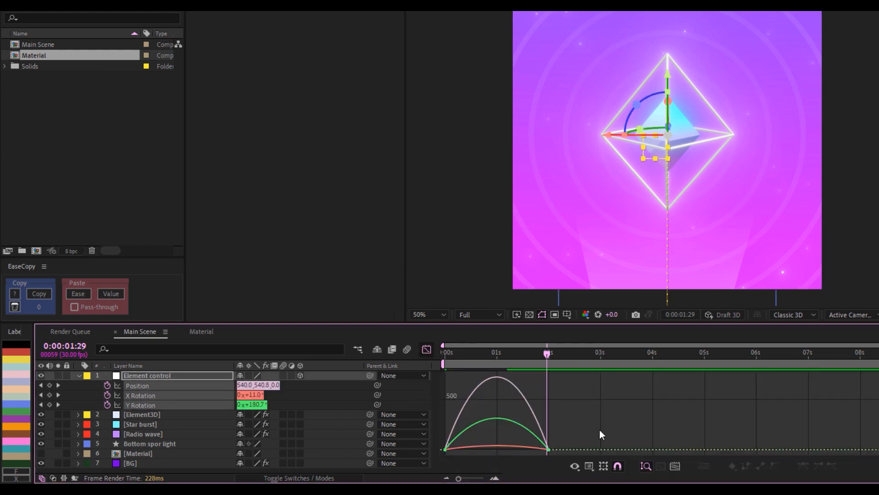
{"action": "left_click_drag", "start_coordinate": [598, 400], "coordinate": [490, 449]}
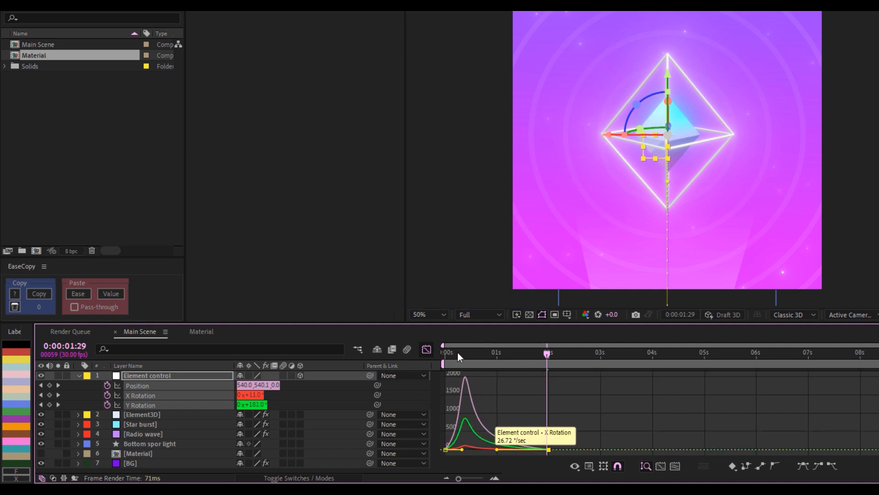
{"action": "left_click", "coordinate": [427, 349]}
{"action": "left_click_drag", "start_coordinate": [499, 351], "coordinate": [443, 356]}
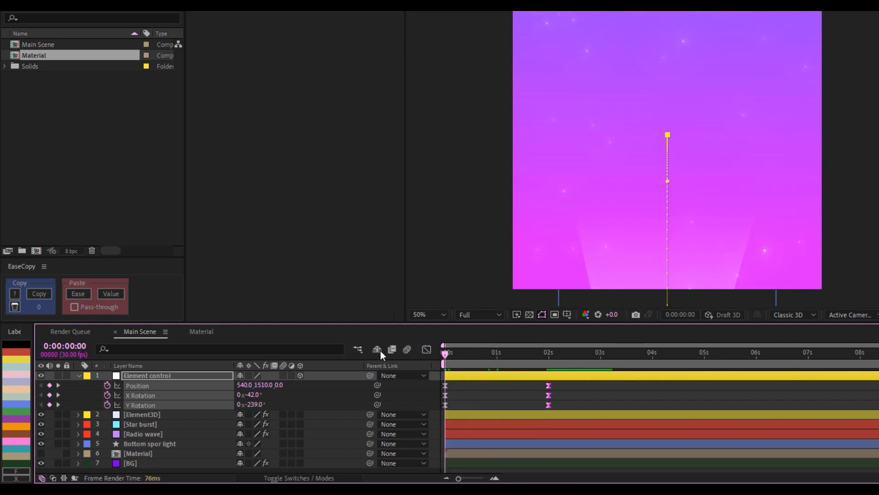
{"action": "key", "text": "space"}
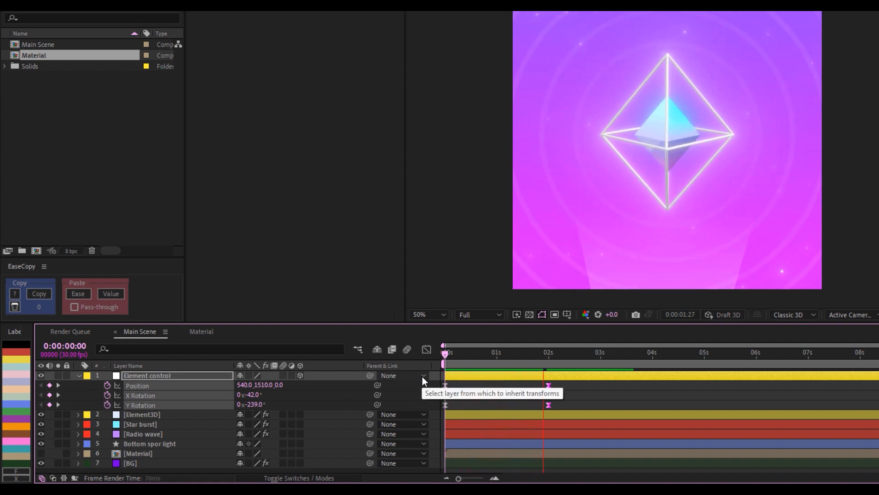
- At 0:00:05:00, keyframe the Element control's Y Rotation at 278° and make that keyframe linear
{"action": "left_click_drag", "start_coordinate": [551, 361], "coordinate": [704, 357]}
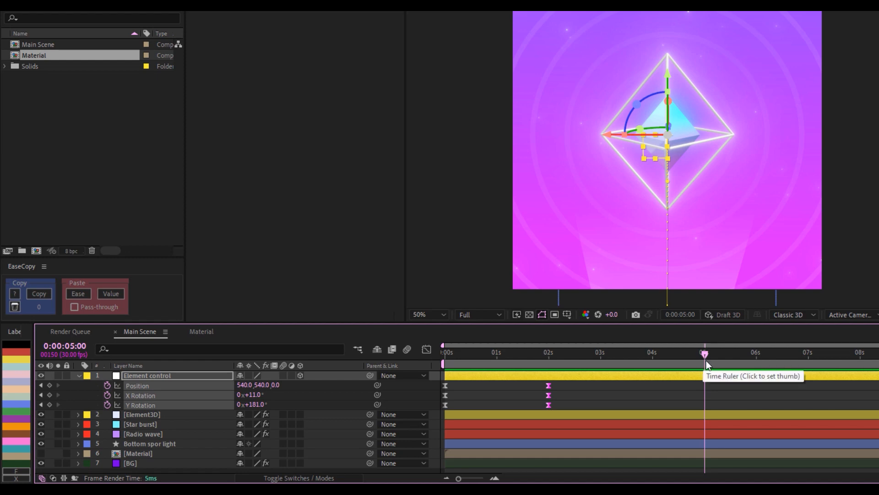
{"action": "left_click_drag", "start_coordinate": [256, 404], "coordinate": [387, 432]}
{"action": "left_click", "coordinate": [712, 408]}
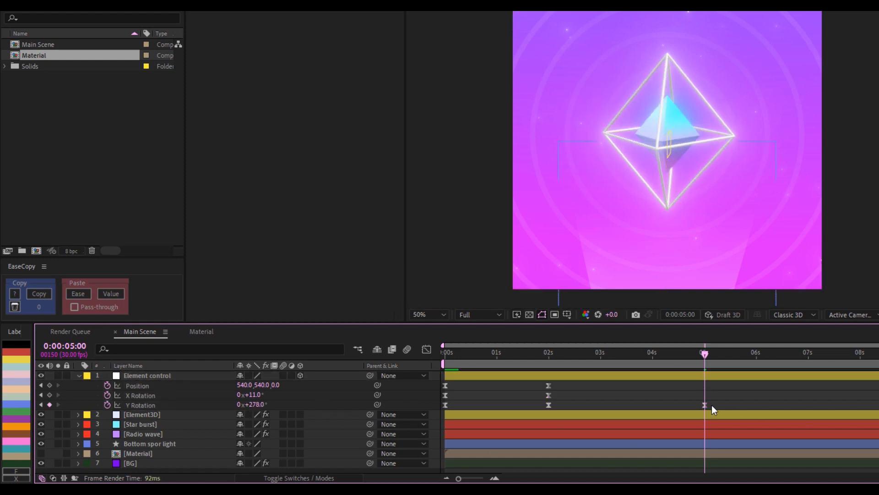
{"action": "mouse_move", "coordinate": [705, 406]}
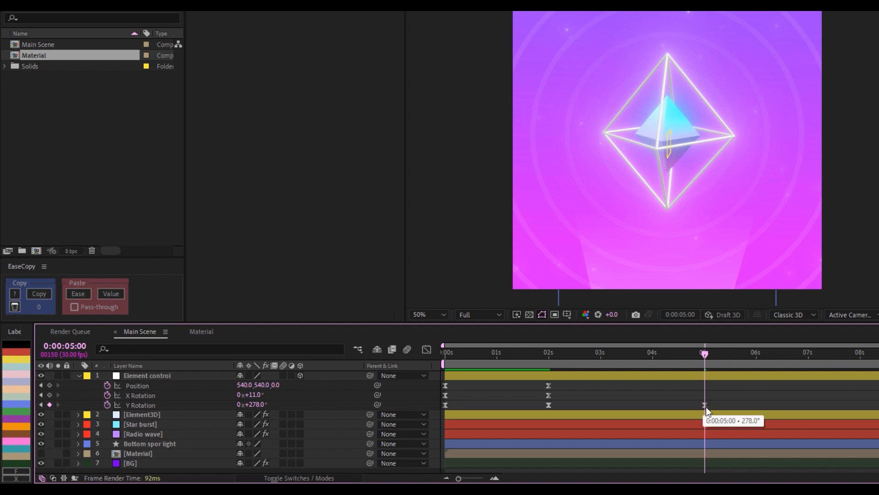
{"action": "left_click", "coordinate": [705, 406], "text": "ctrl"}
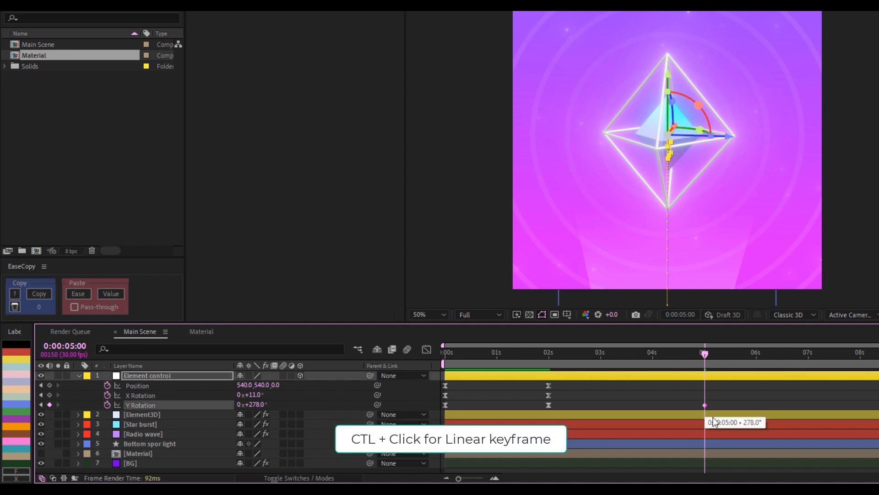
- End the work area at 0:00:05:00 and preview the animation from the beginning
{"action": "key", "text": "n"}
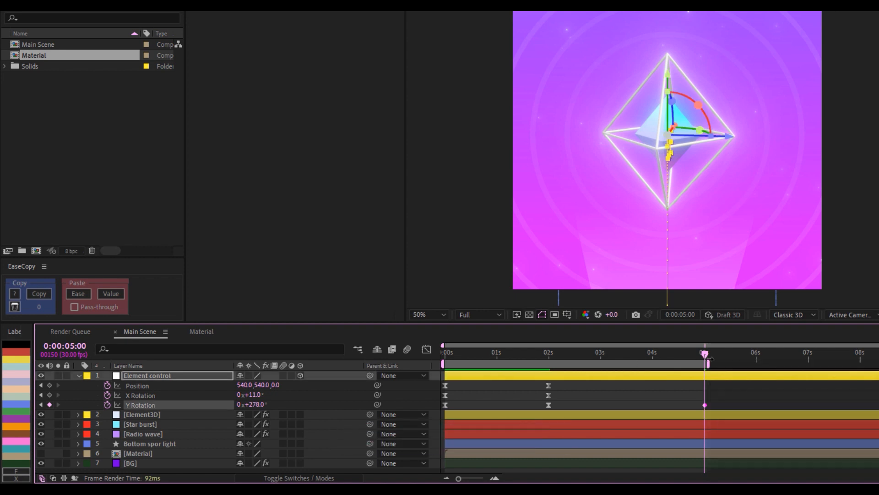
{"action": "left_click_drag", "start_coordinate": [705, 357], "coordinate": [532, 340]}
{"action": "key", "text": "Home"}
{"action": "key", "text": "space"}
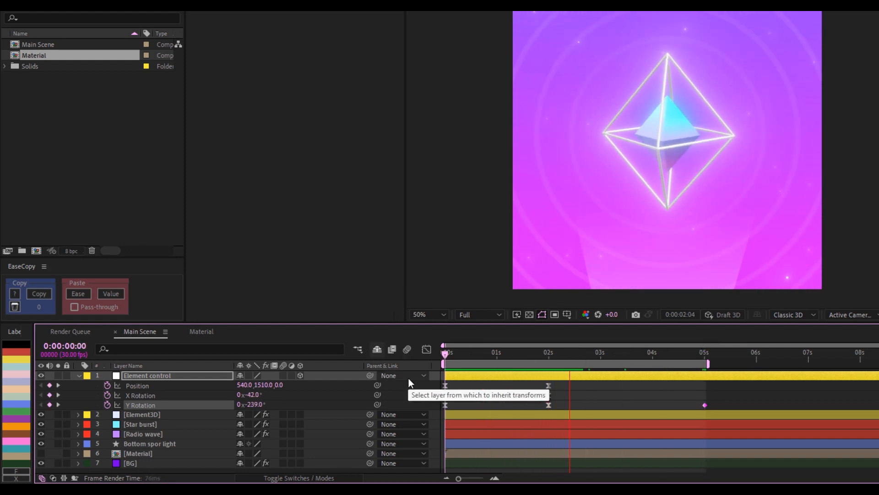
{"action": "key", "text": "space"}
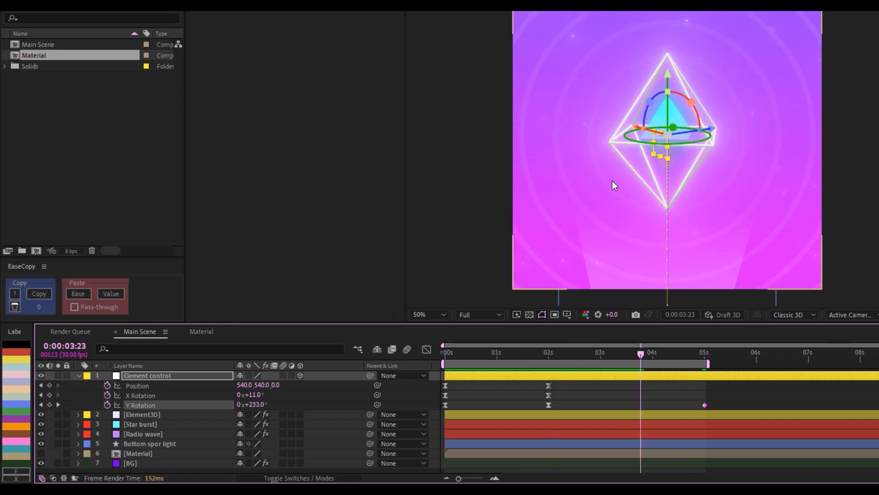
- At 0:00:01:00, open the Aux Channels controls for Channel 1 in Group 1 of the Element3D layer's Element effect
{"action": "left_click_drag", "start_coordinate": [544, 352], "coordinate": [497, 352]}
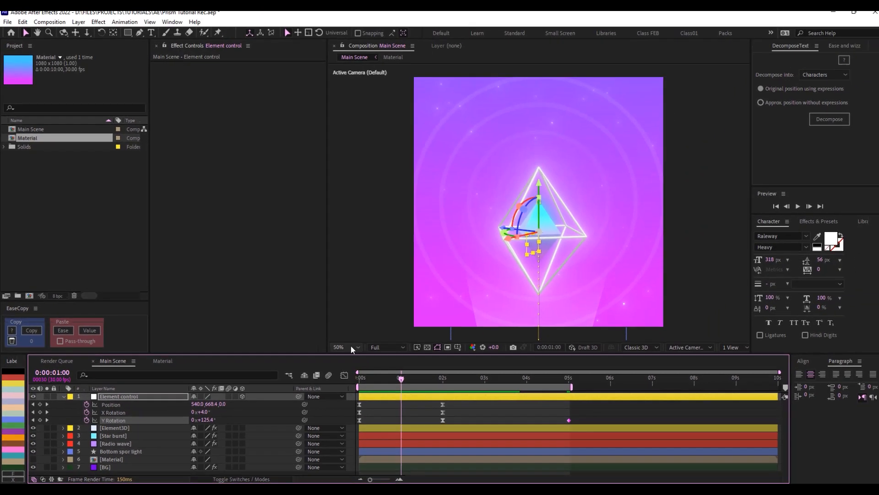
{"action": "left_click", "coordinate": [115, 428]}
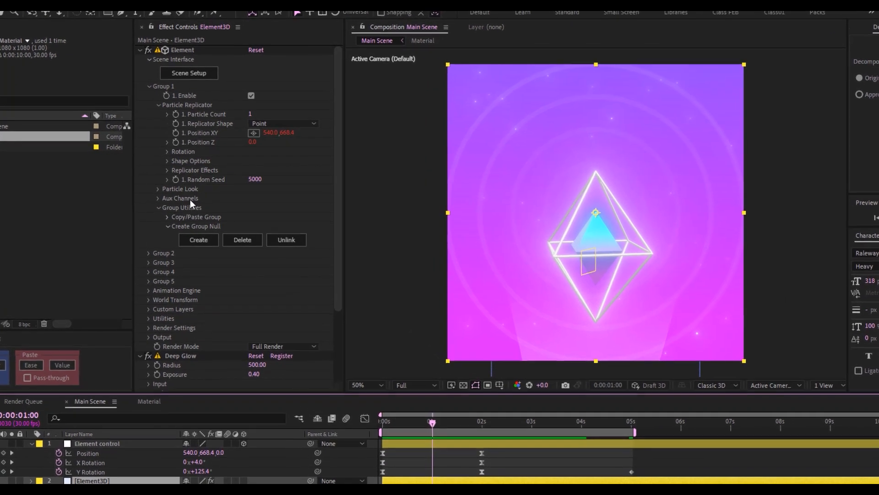
{"action": "left_click", "coordinate": [157, 199]}
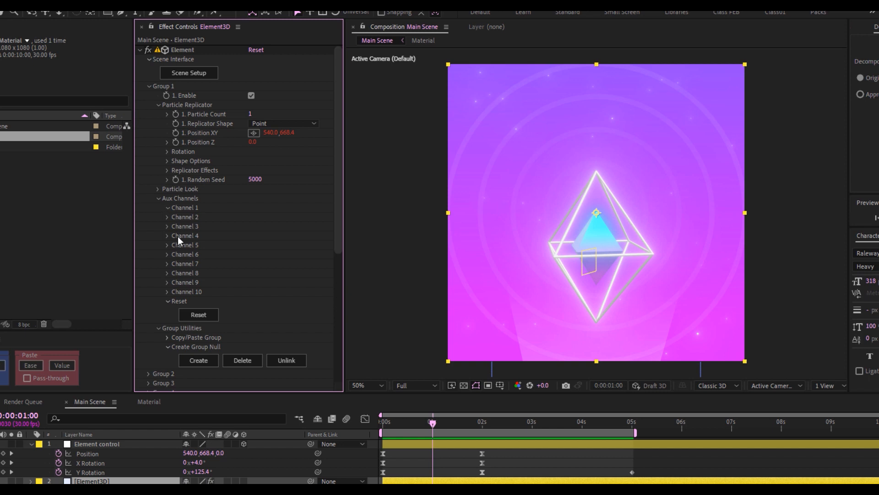
{"action": "left_click", "coordinate": [167, 207]}
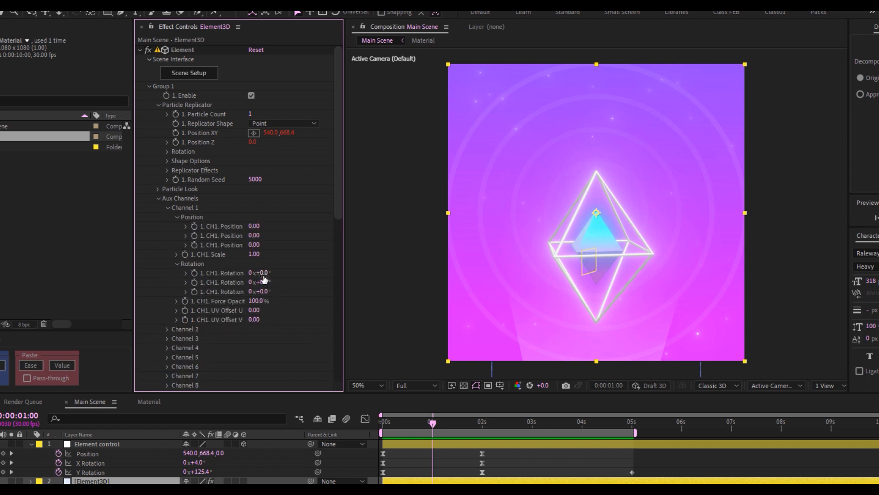
- Try rotating the inner prism with Channel 1's X and Y Rotation, and undo the test changes
{"action": "mouse_move", "coordinate": [264, 275]}
{"action": "left_mouse_down"}
{"action": "mouse_move", "coordinate": [390, 286]}
{"action": "mouse_move", "coordinate": [266, 282]}
{"action": "left_mouse_up"}
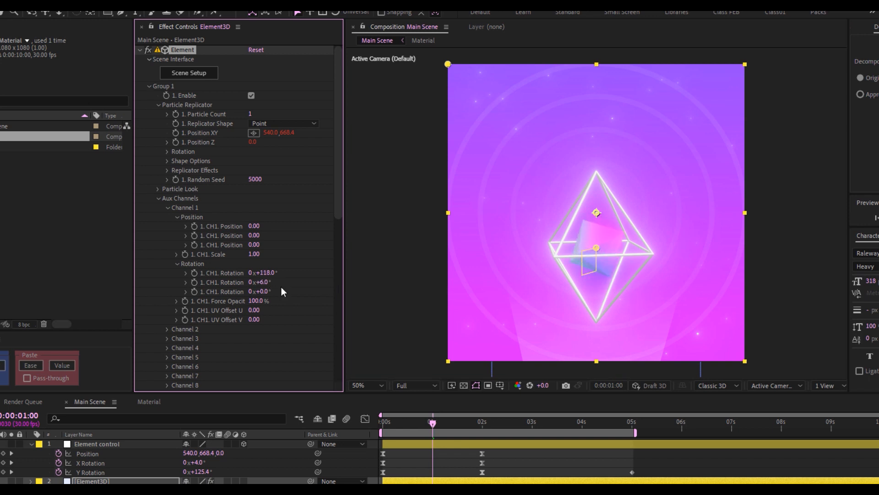
{"action": "key", "text": "ctrl+z"}
{"action": "key", "text": "ctrl+z"}
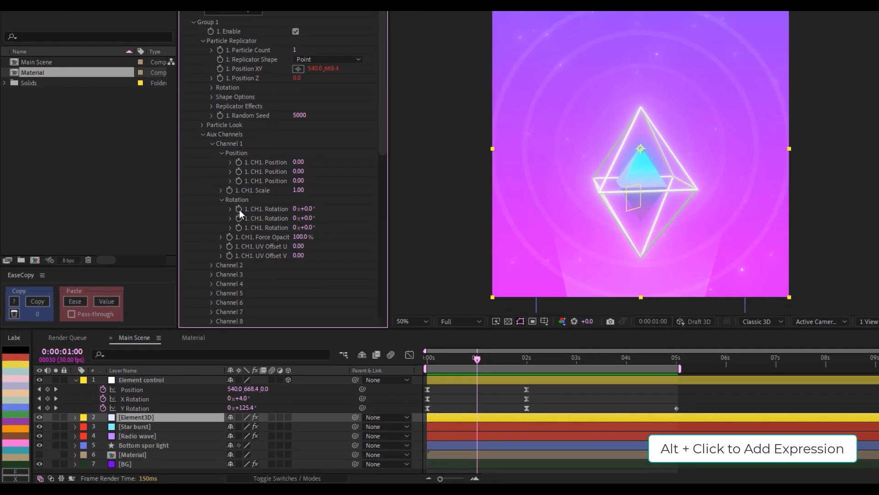
- Drive Channel 1's X Rotation with the expression time*50
{"action": "left_click", "coordinate": [194, 273], "text": "alt"}
{"action": "type", "text": "time*50"}
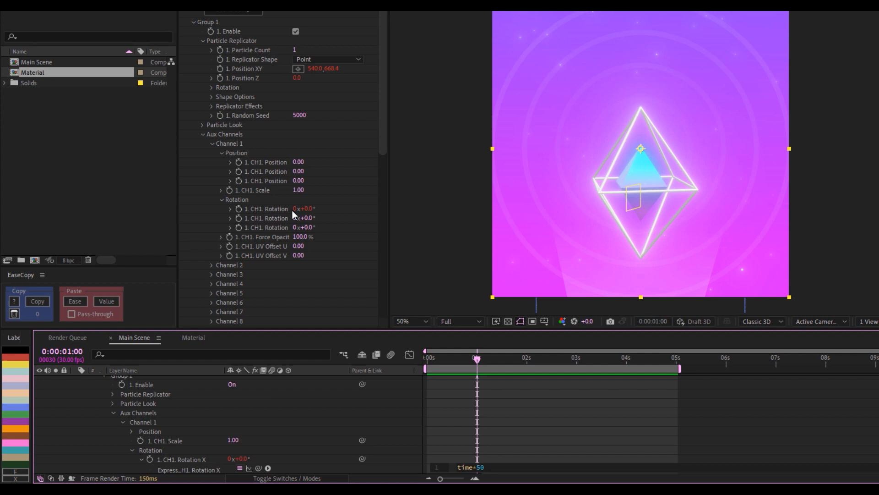
{"action": "left_click", "coordinate": [246, 214]}
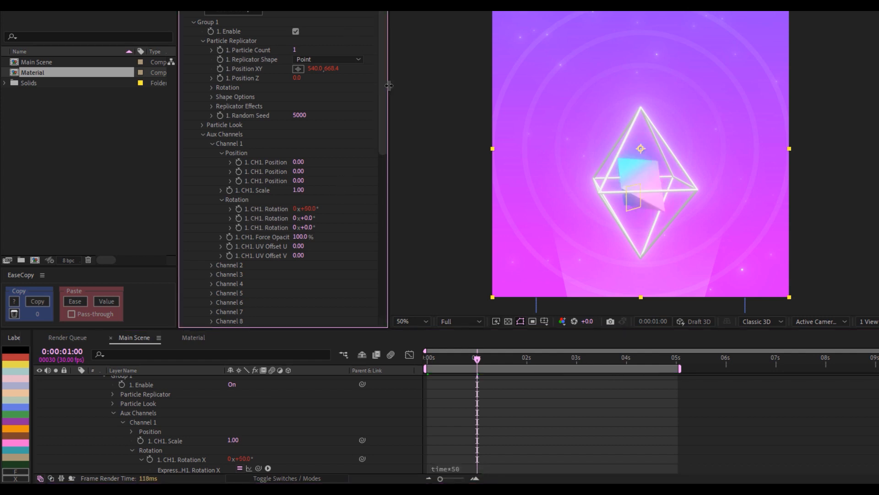
- Make the full Channel 1 property names readable, drive its Y Rotation with the expression time*100, and return to the start of the animation
{"action": "left_click_drag", "start_coordinate": [388, 81], "coordinate": [433, 81]}
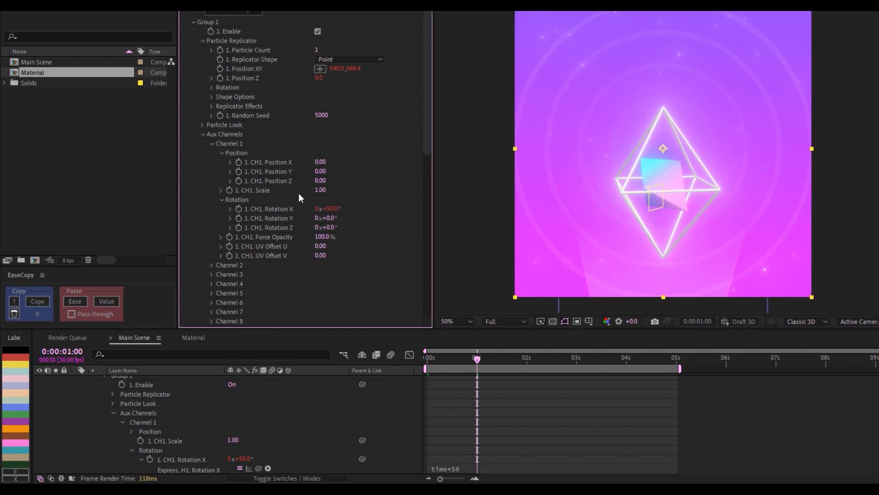
{"action": "left_click", "coordinate": [239, 218], "text": "alt"}
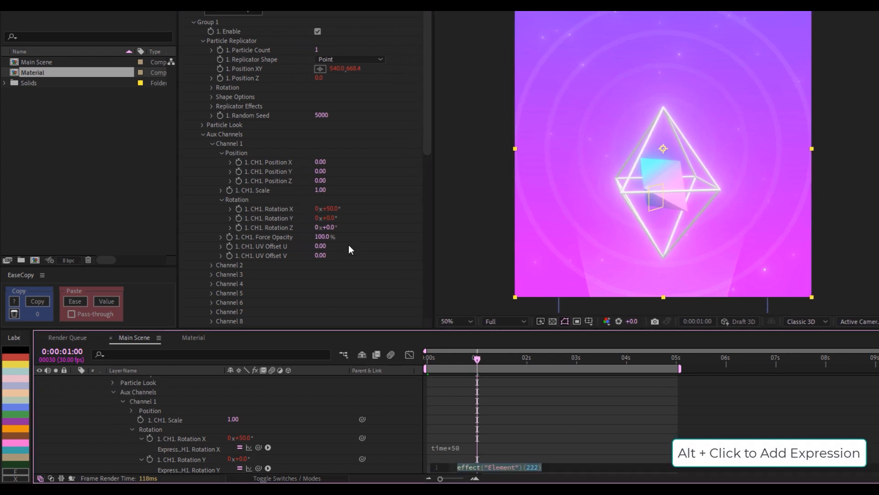
{"action": "type", "text": "time*"}
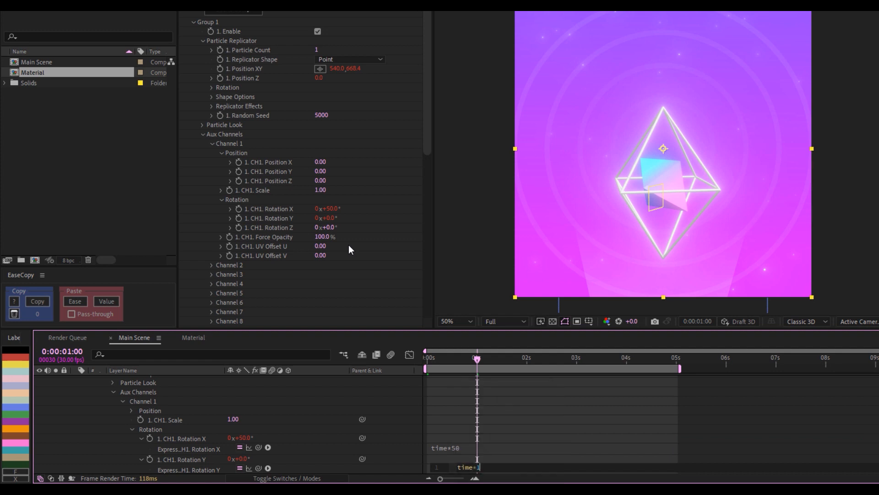
{"action": "type", "text": "100"}
{"action": "left_click", "coordinate": [669, 202]}
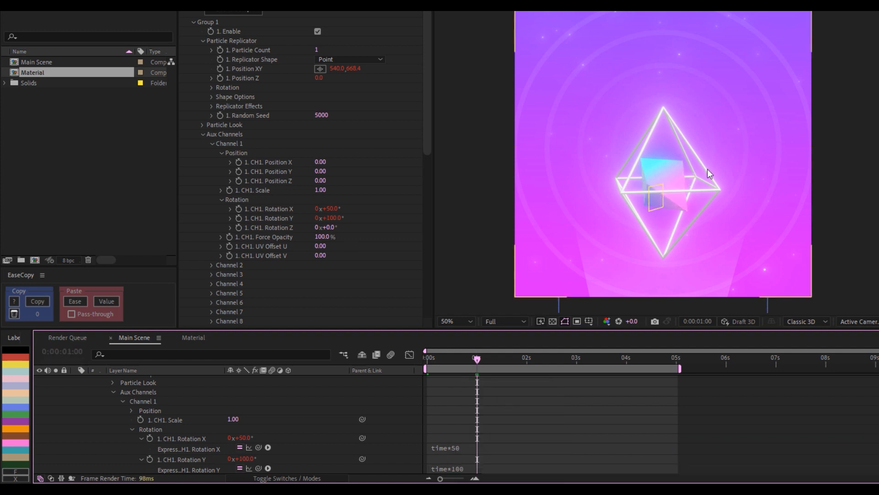
{"action": "left_click_drag", "start_coordinate": [477, 359], "coordinate": [391, 369]}
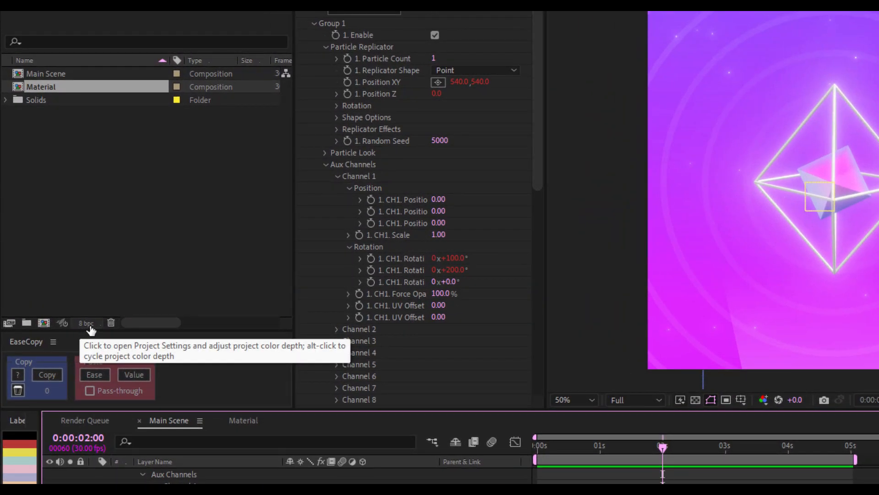
- Switch the project color depth to 16 bpc
{"action": "left_click", "coordinate": [94, 323], "text": "alt"}
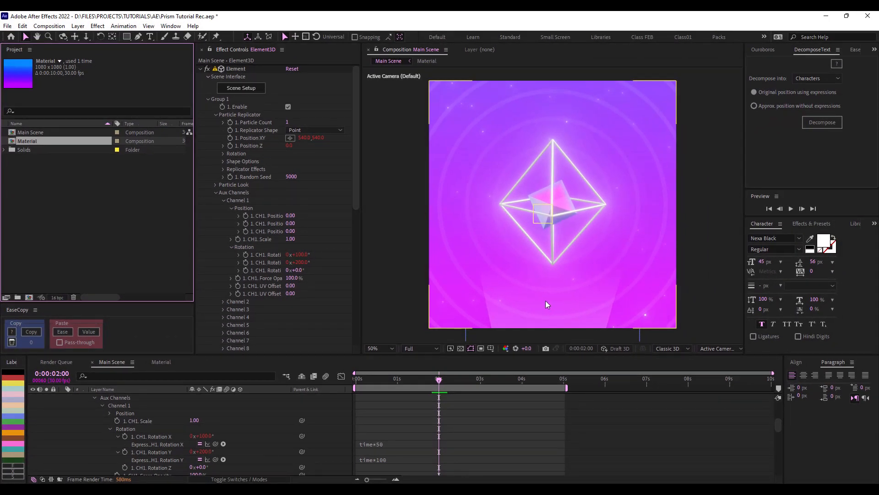
{"action": "left_click", "coordinate": [548, 304]}
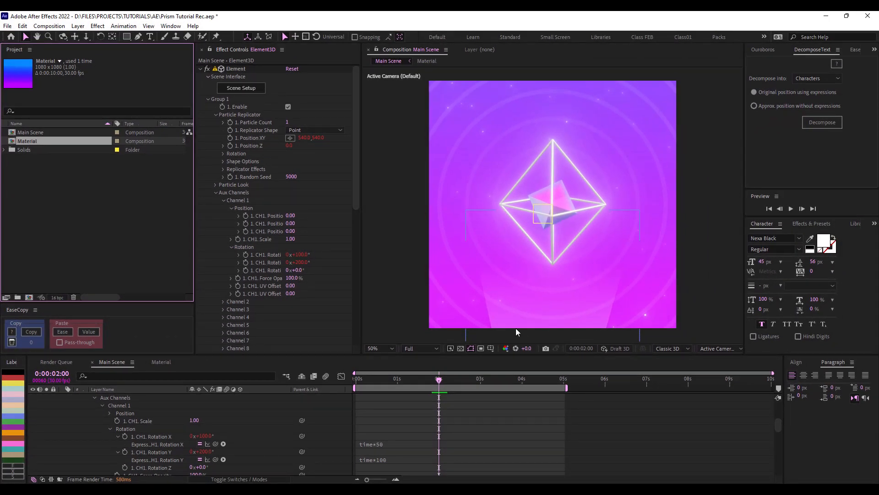
- Collapse the Element3D and Element control layers and preview the animation from the beginning
{"action": "scroll", "coordinate": [63, 428], "scroll_direction": "up", "scroll_amount": 8}
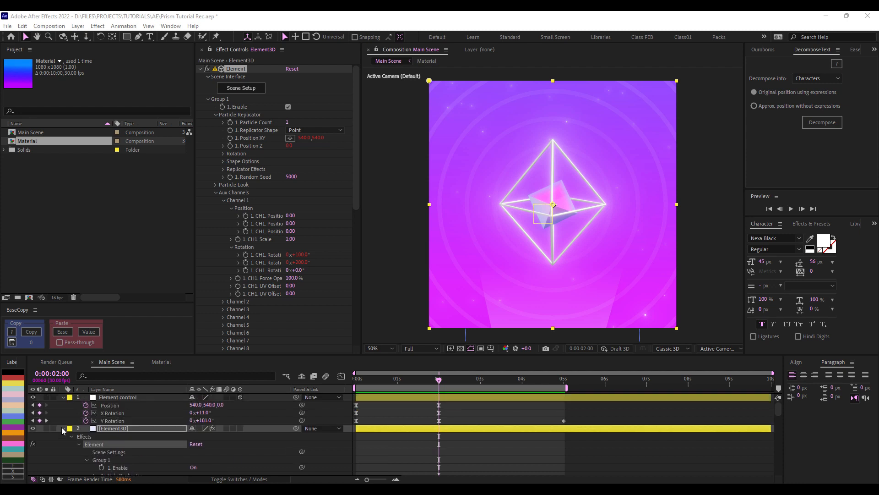
{"action": "left_click", "coordinate": [62, 429]}
{"action": "left_click", "coordinate": [63, 397]}
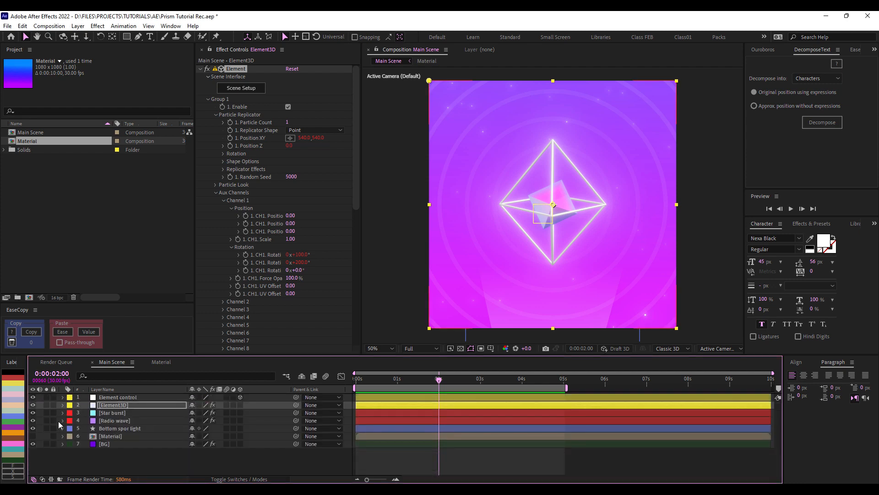
{"action": "left_click_drag", "start_coordinate": [379, 373], "coordinate": [333, 383]}
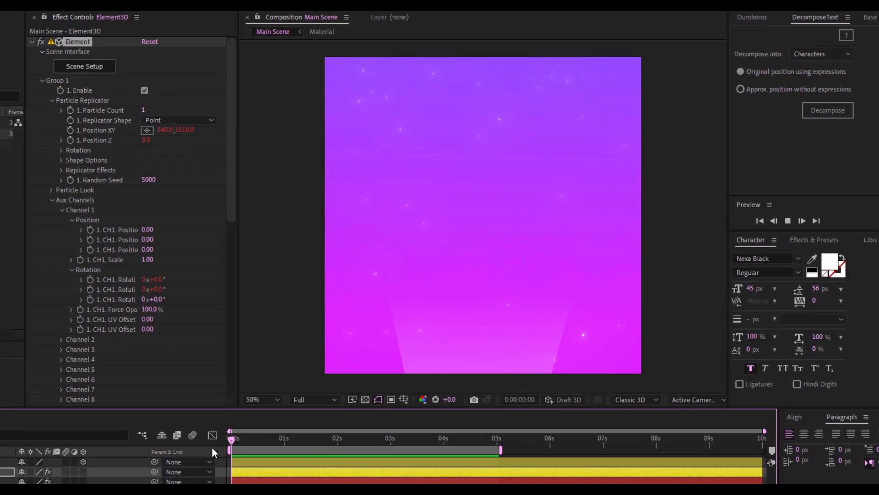
{"action": "key", "text": "space"}
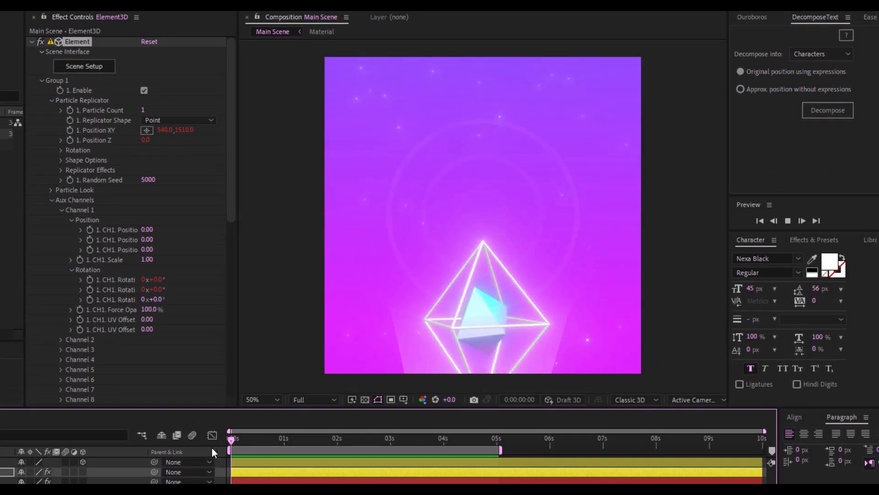